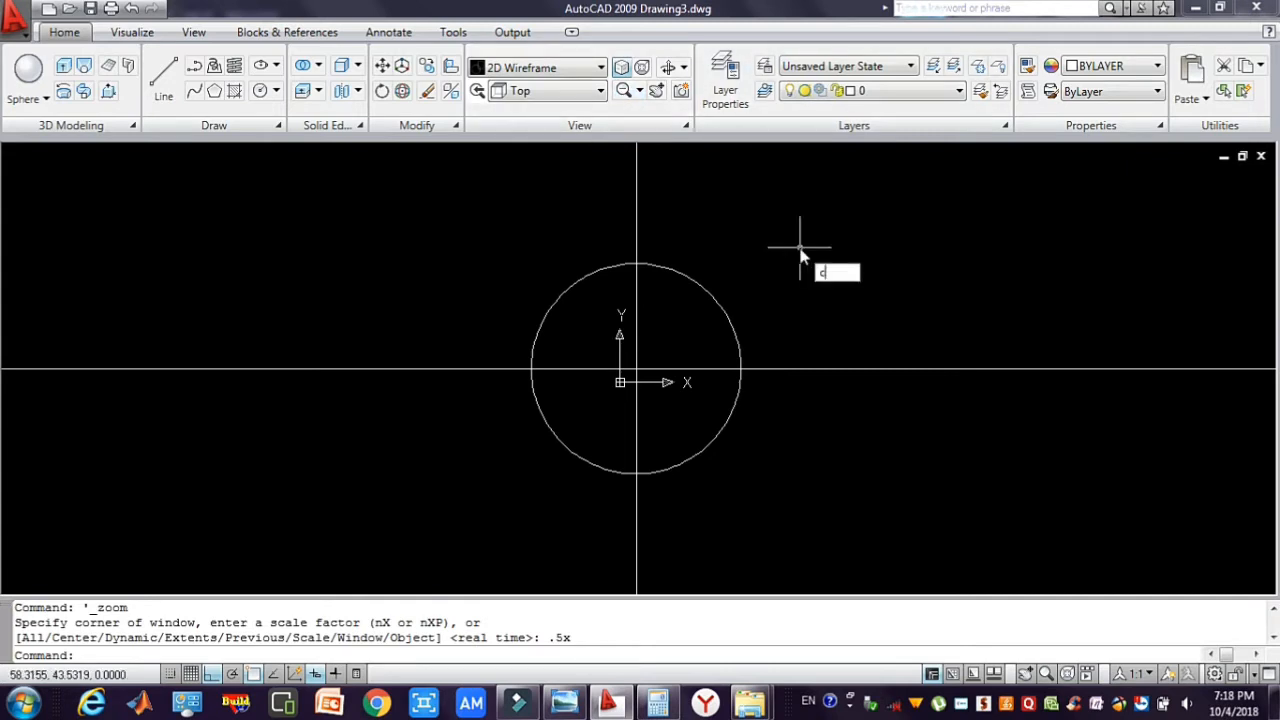
- Draw a circle of radius 24 centred on the intersection of the construction lines, inside the existing circle
key(Return)
click(634, 372)
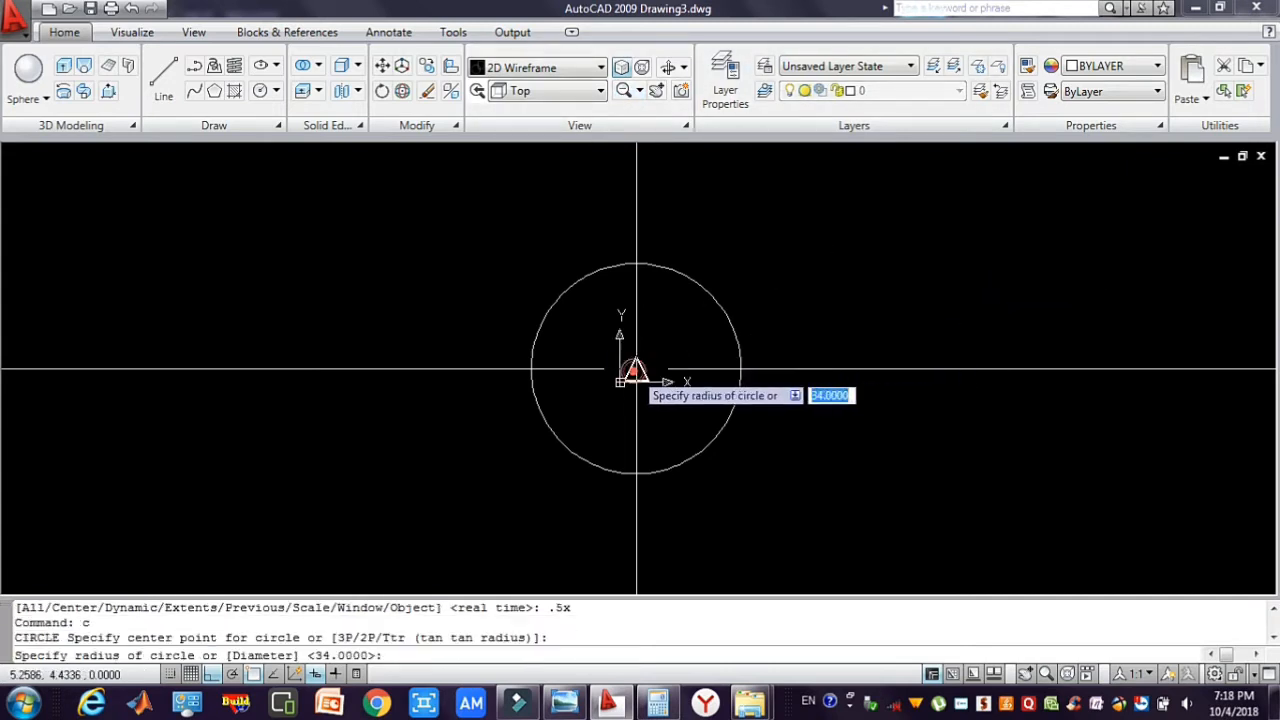
text(245)
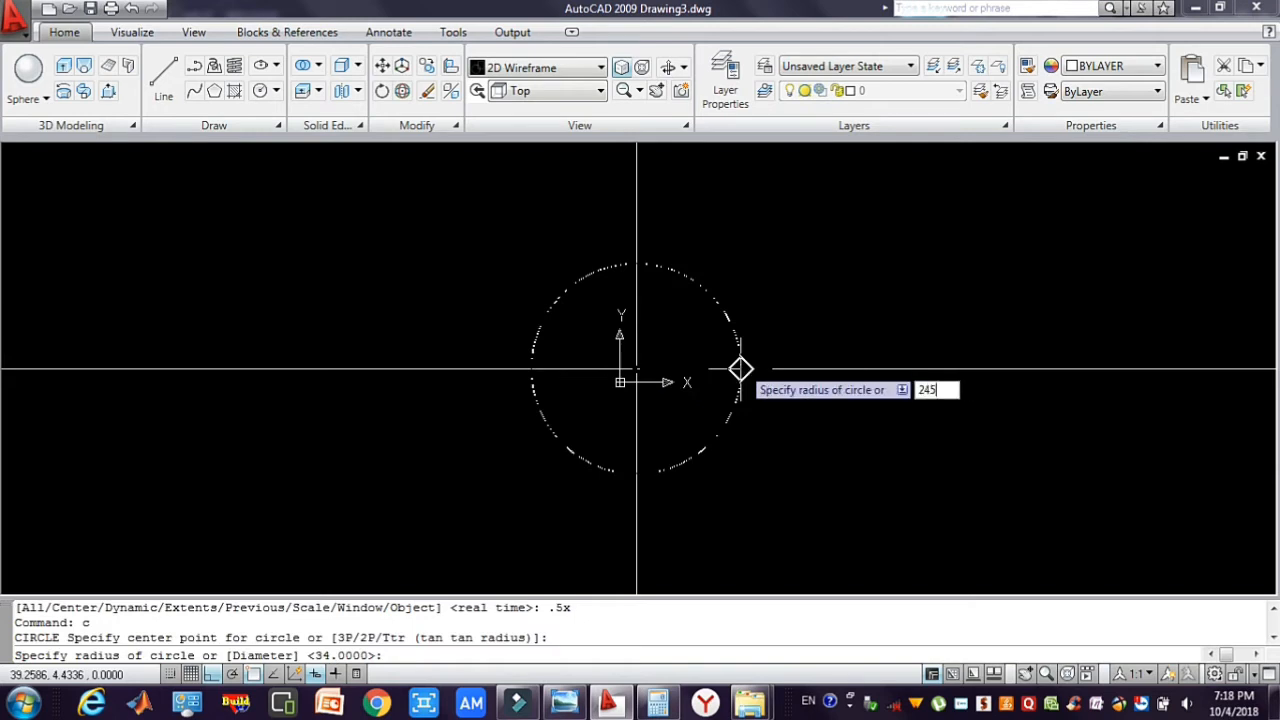
key(Return)
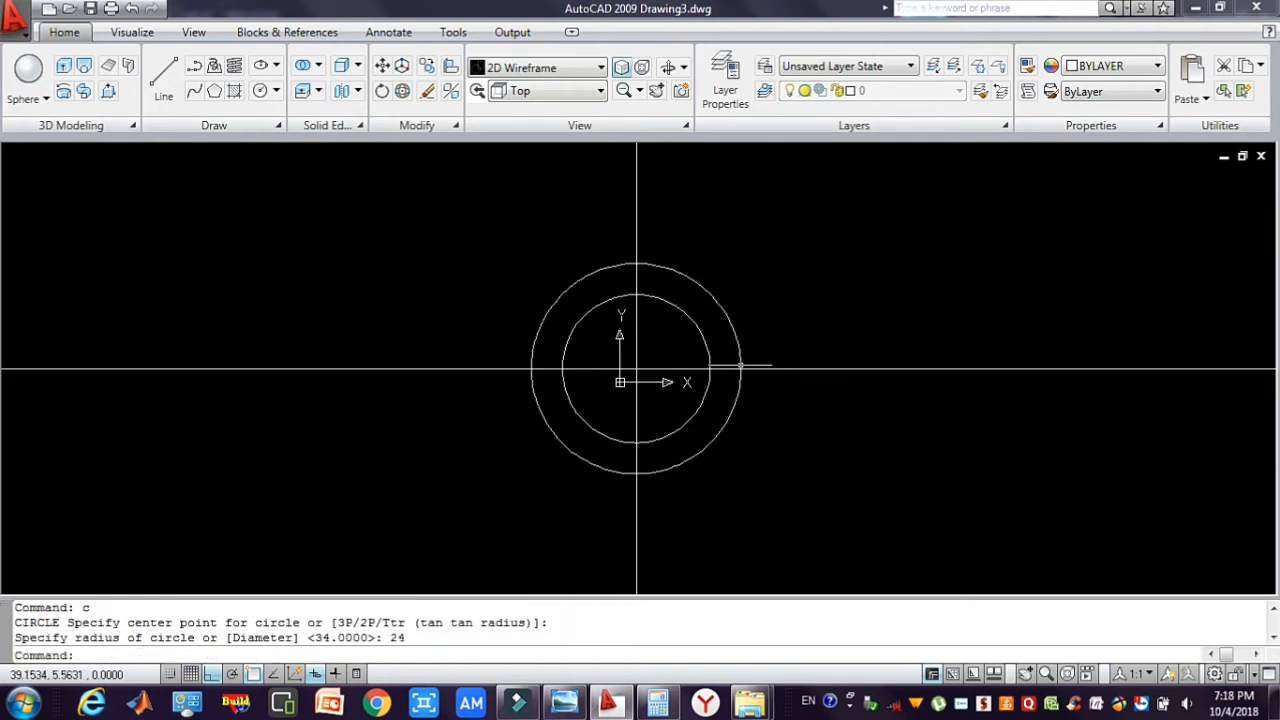
- Zoom out to 0.5x and shift the drawing upward to make room below the two circles
click(625, 92)
click(776, 317)
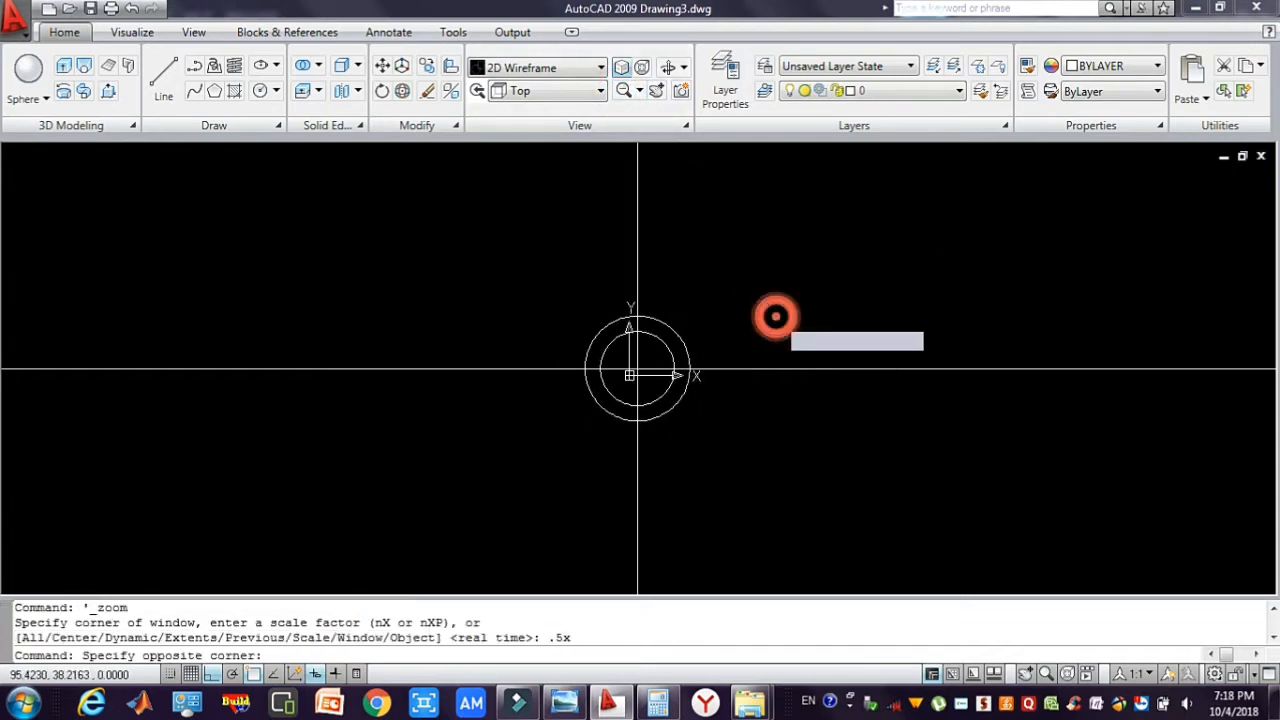
click(761, 292)
text(p)
key(Return)
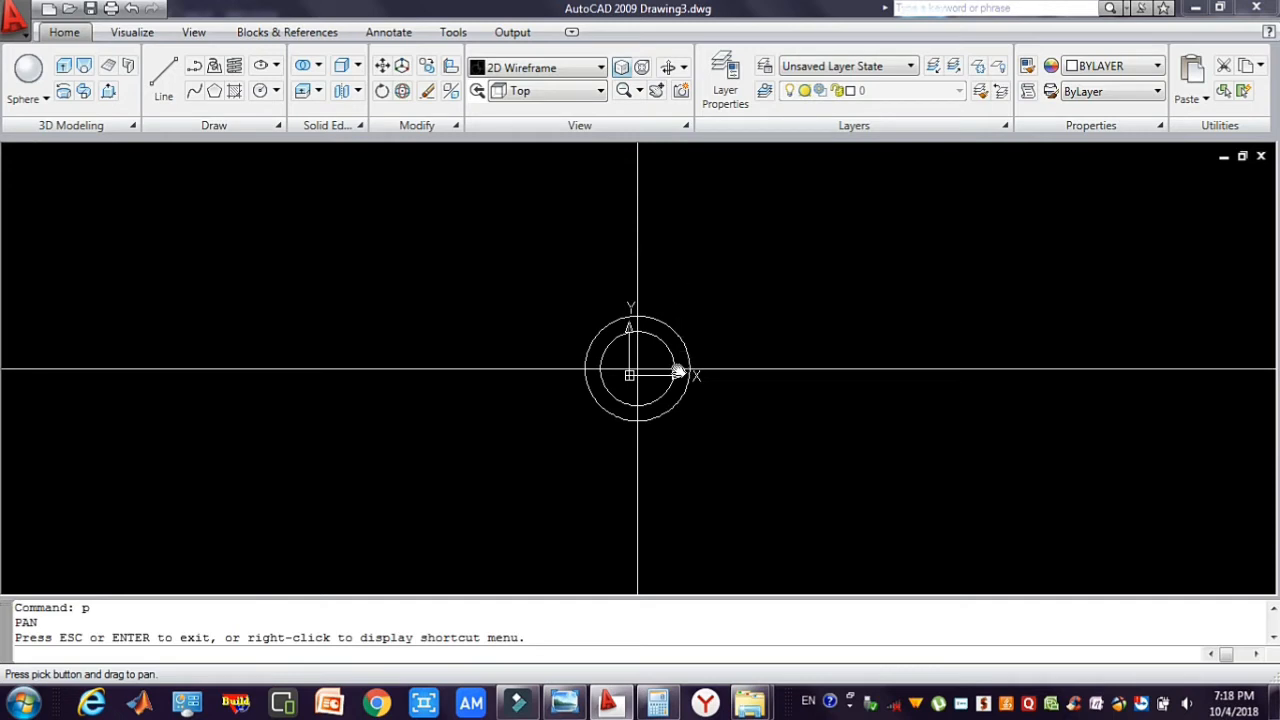
drag(666, 362, 669, 302)
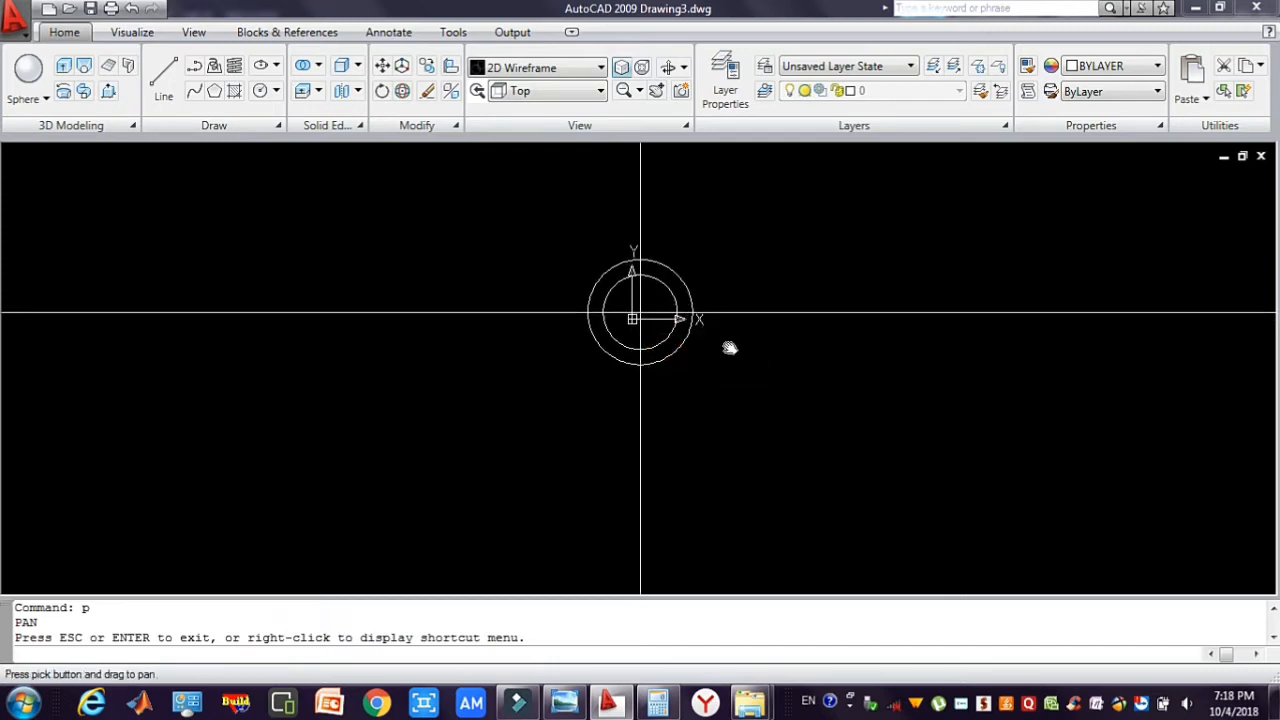
drag(730, 347, 726, 277)
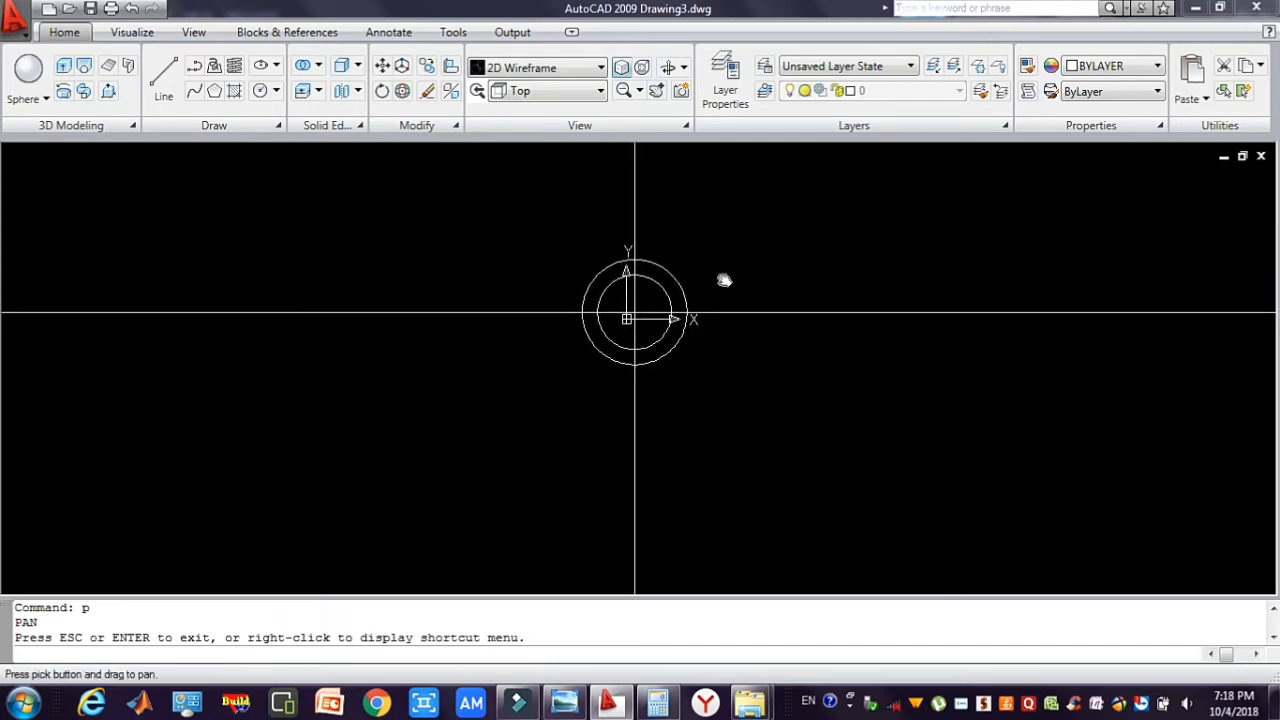
key(Escape)
key(Escape)
key(Escape)
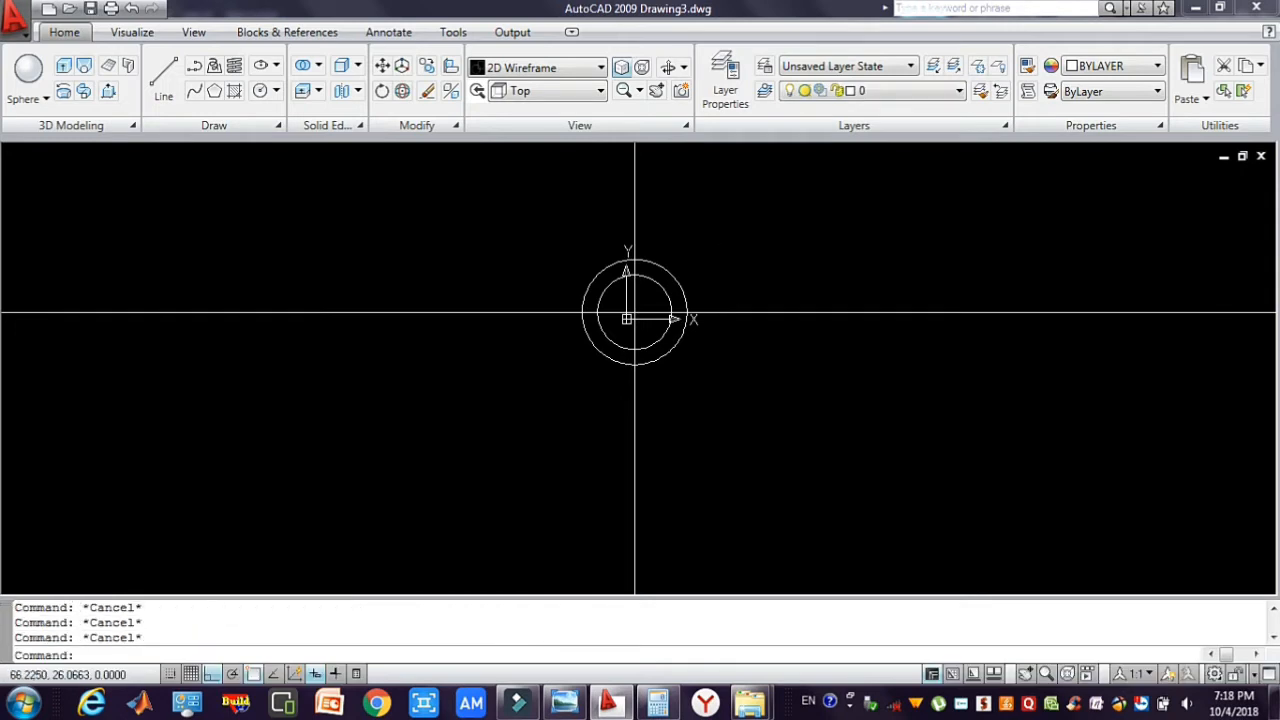
click(762, 281)
click(741, 351)
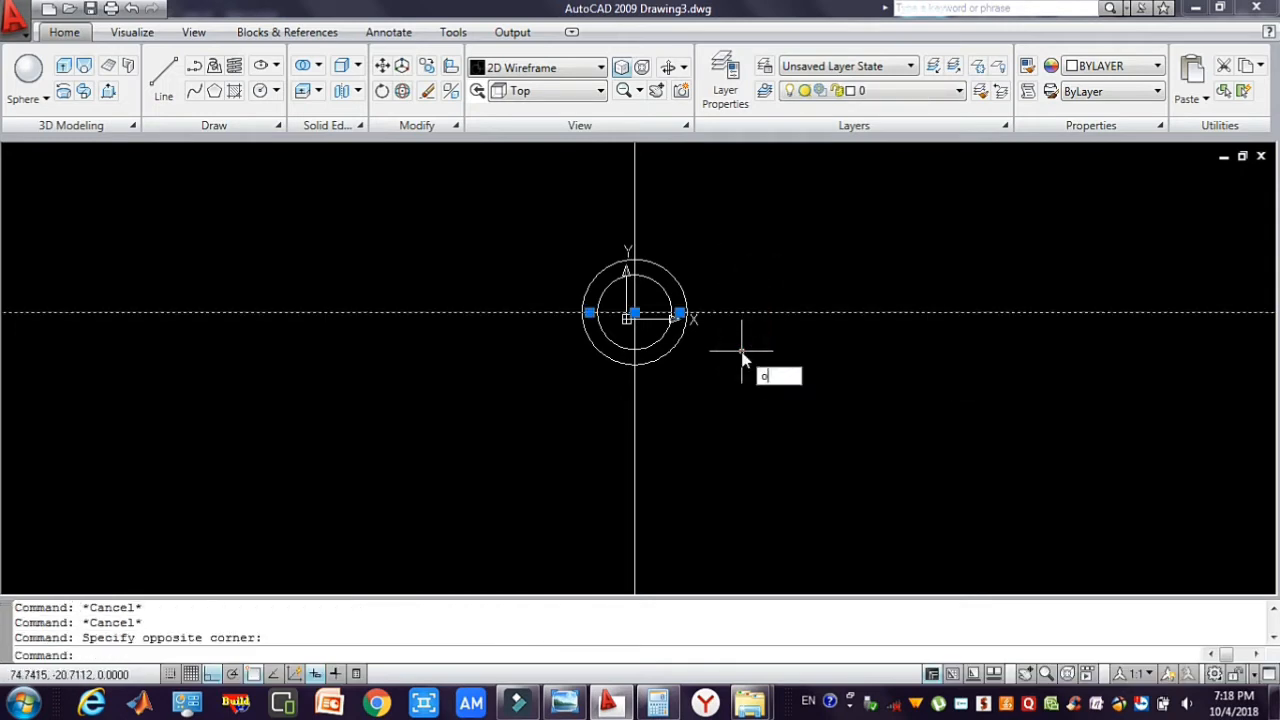
key(Return)
click(751, 317)
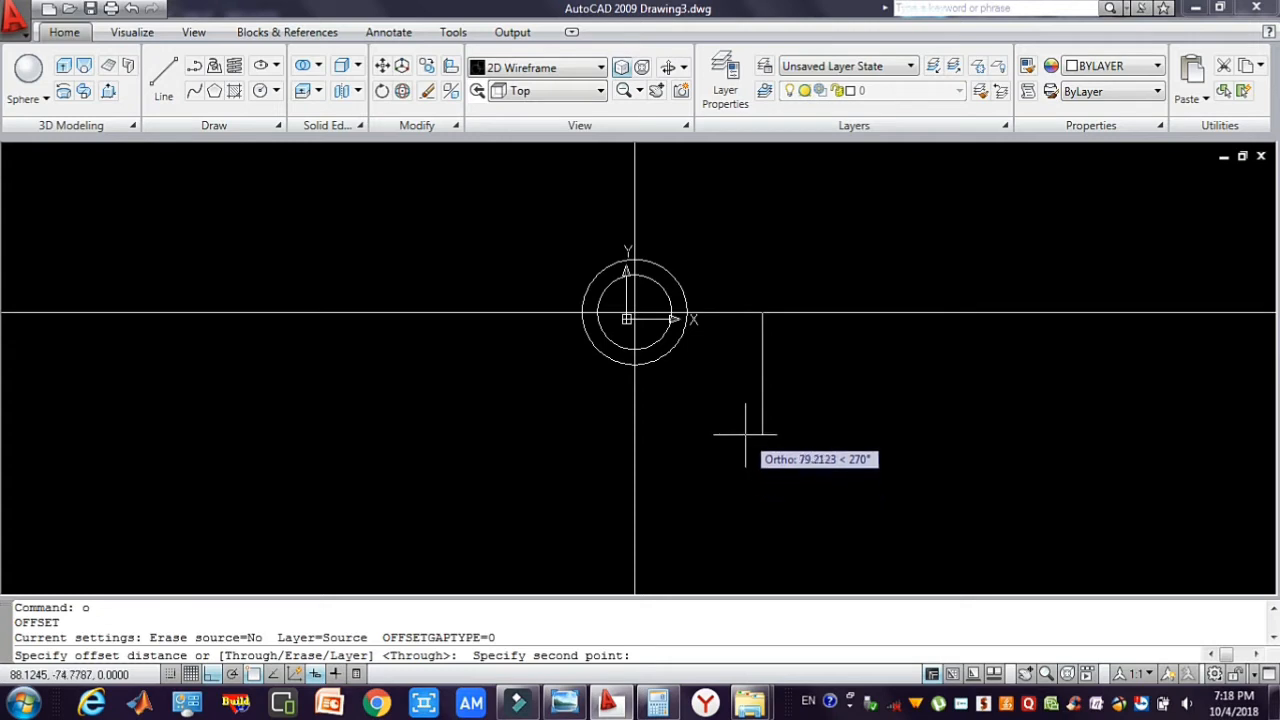
key(Escape)
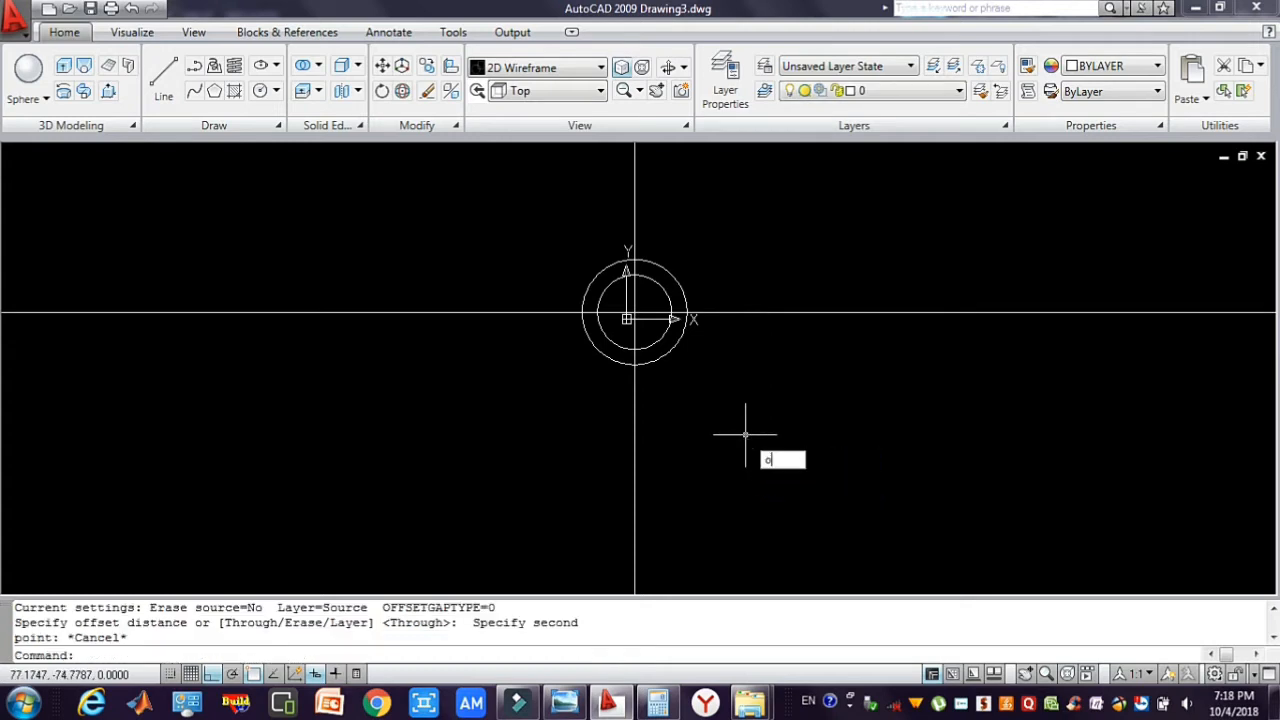
- Offset the horizontal construction line 59.4 units downward, below the circles
text(o)
key(Return)
click(764, 311)
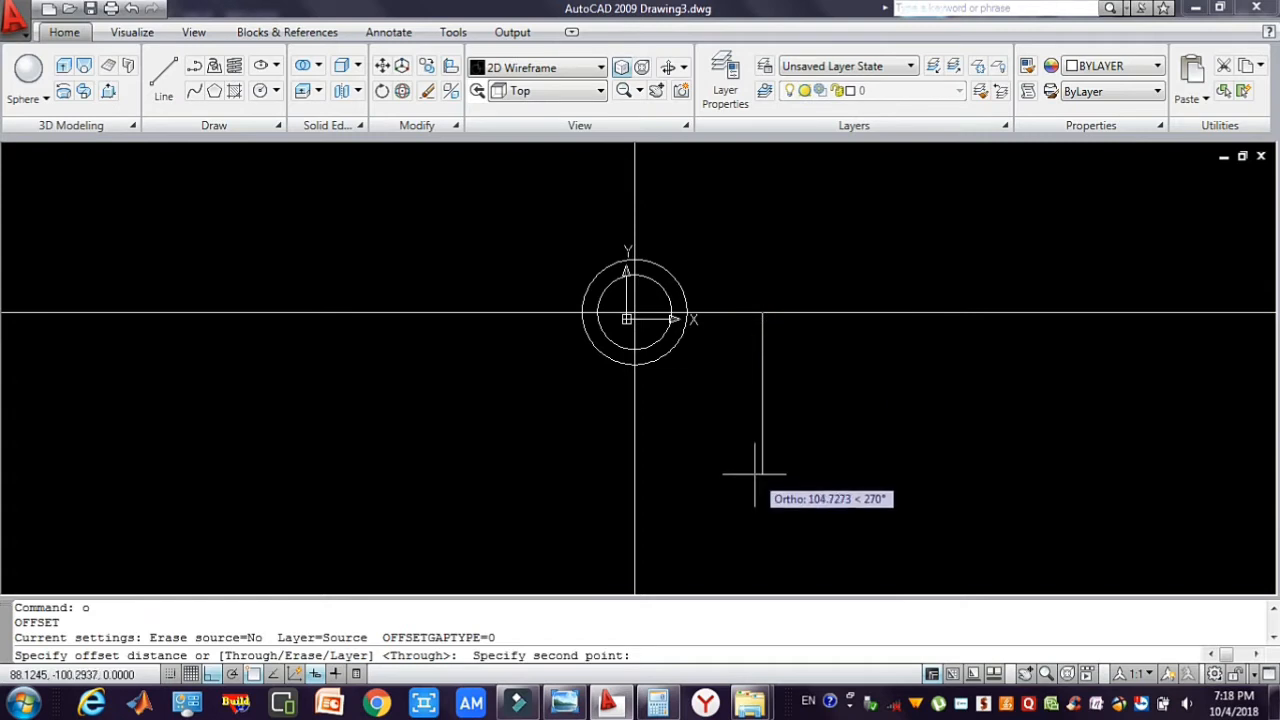
text(59.4)
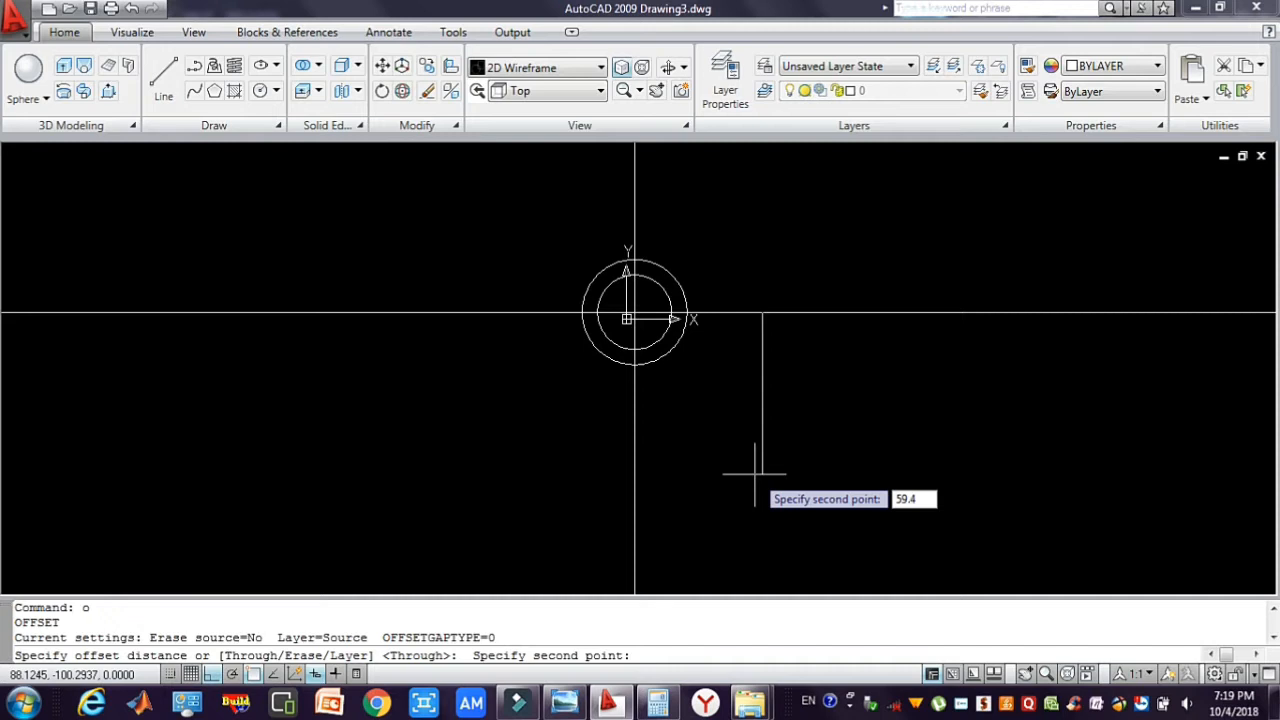
key(Return)
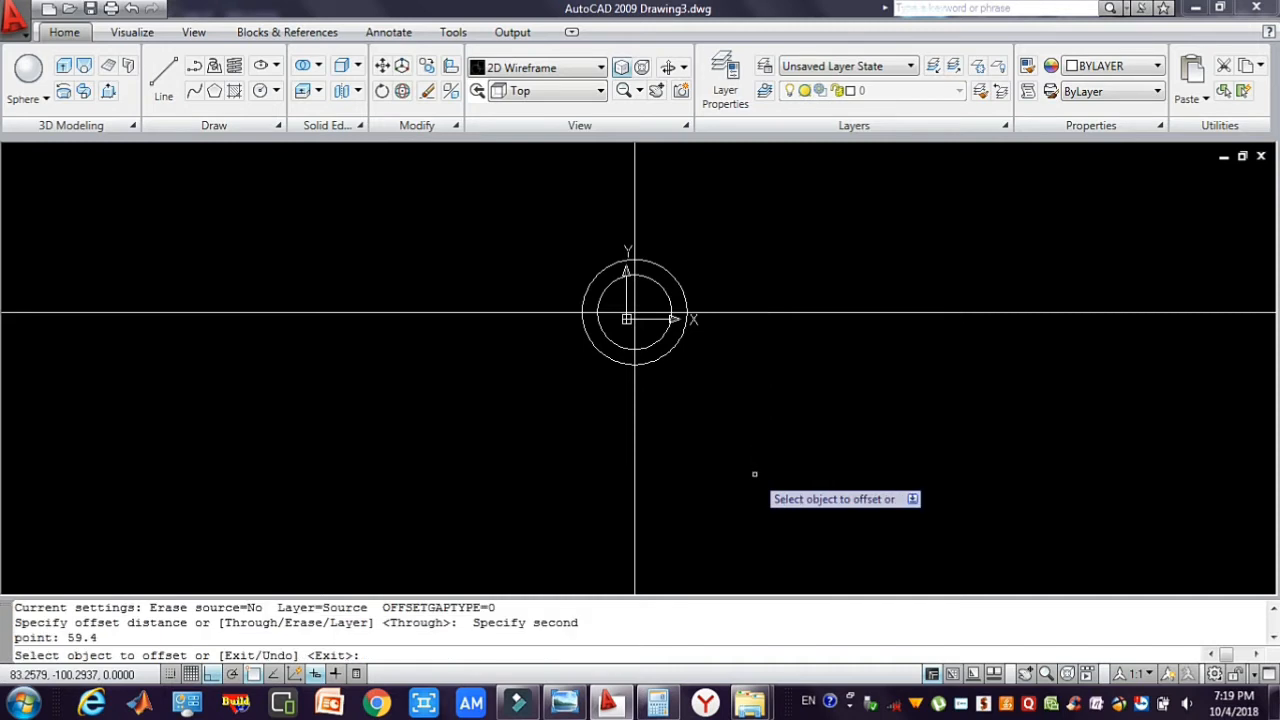
click(746, 313)
click(771, 530)
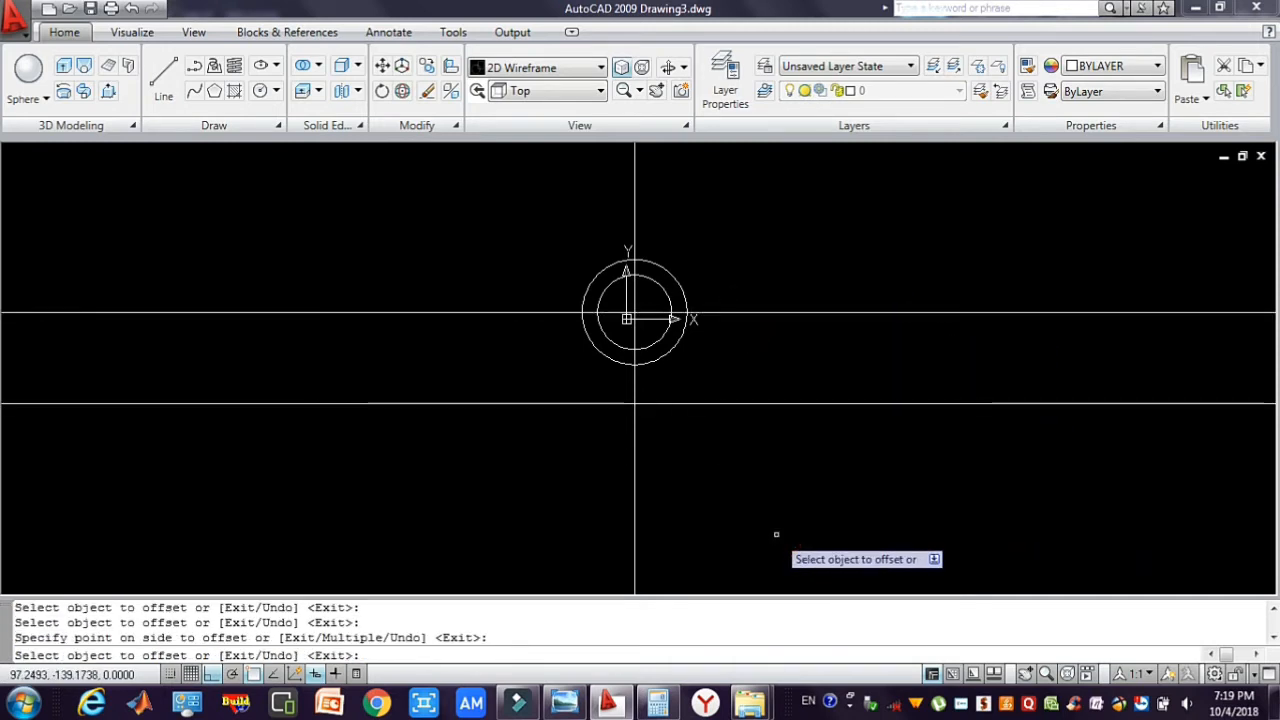
key(Escape)
- Draw two vertical polylines from the left quadrants of the outer and inner circles down to the lower construction line
text(z)
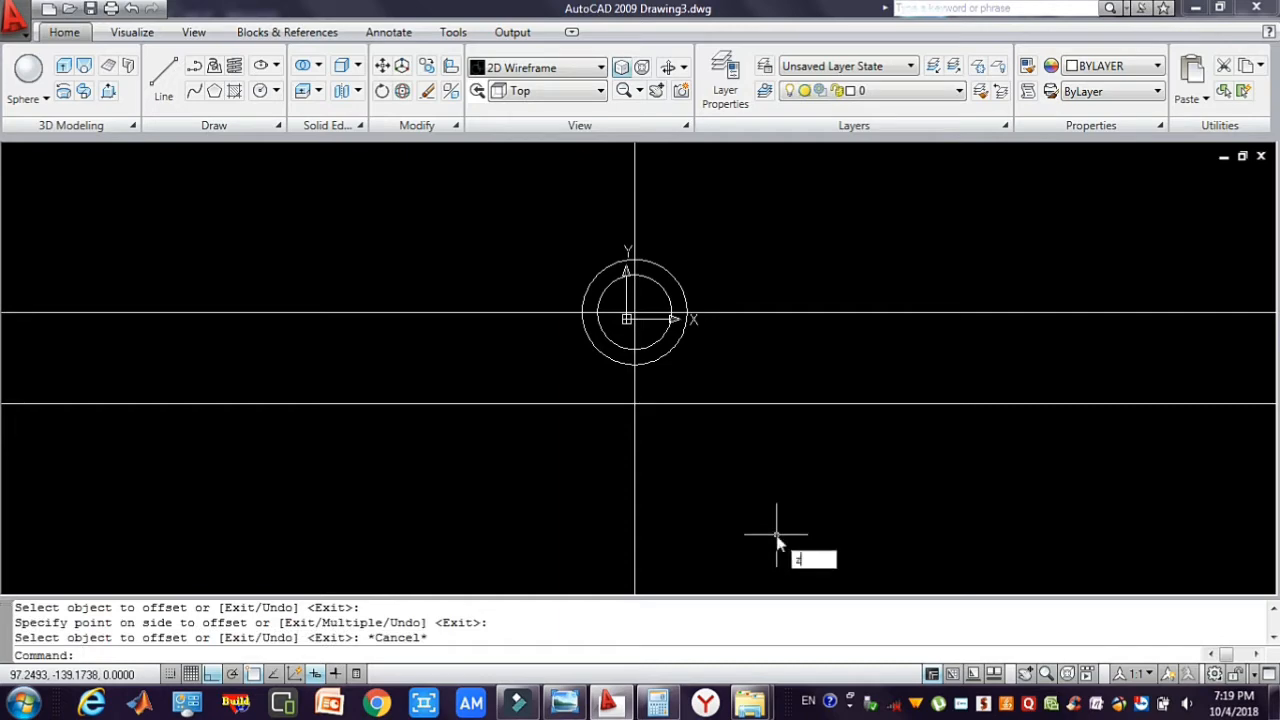
key(Return)
click(515, 225)
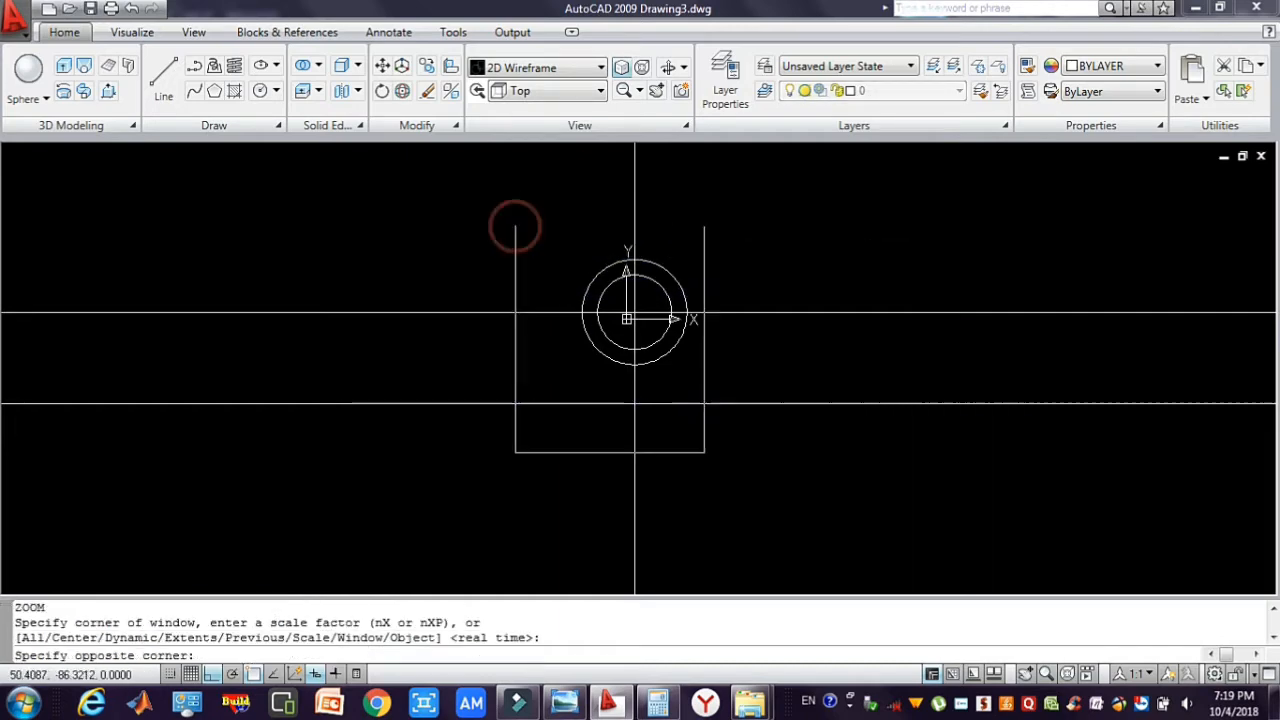
click(757, 470)
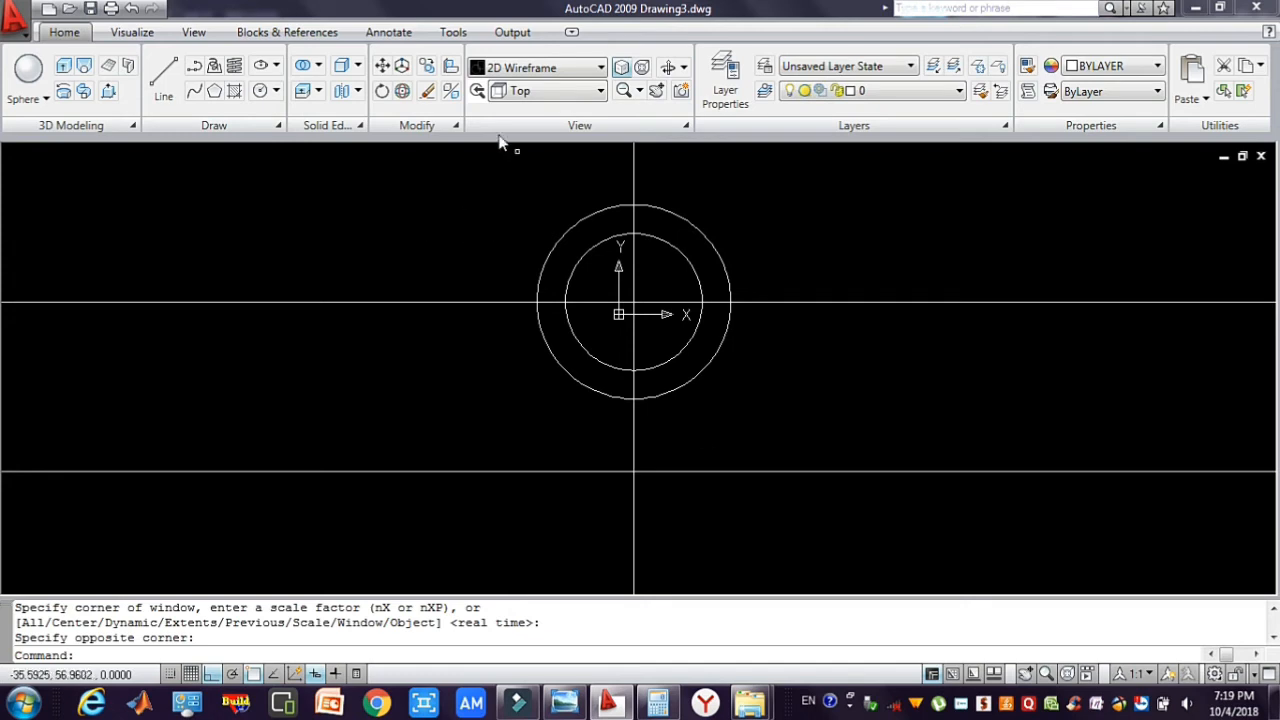
click(193, 68)
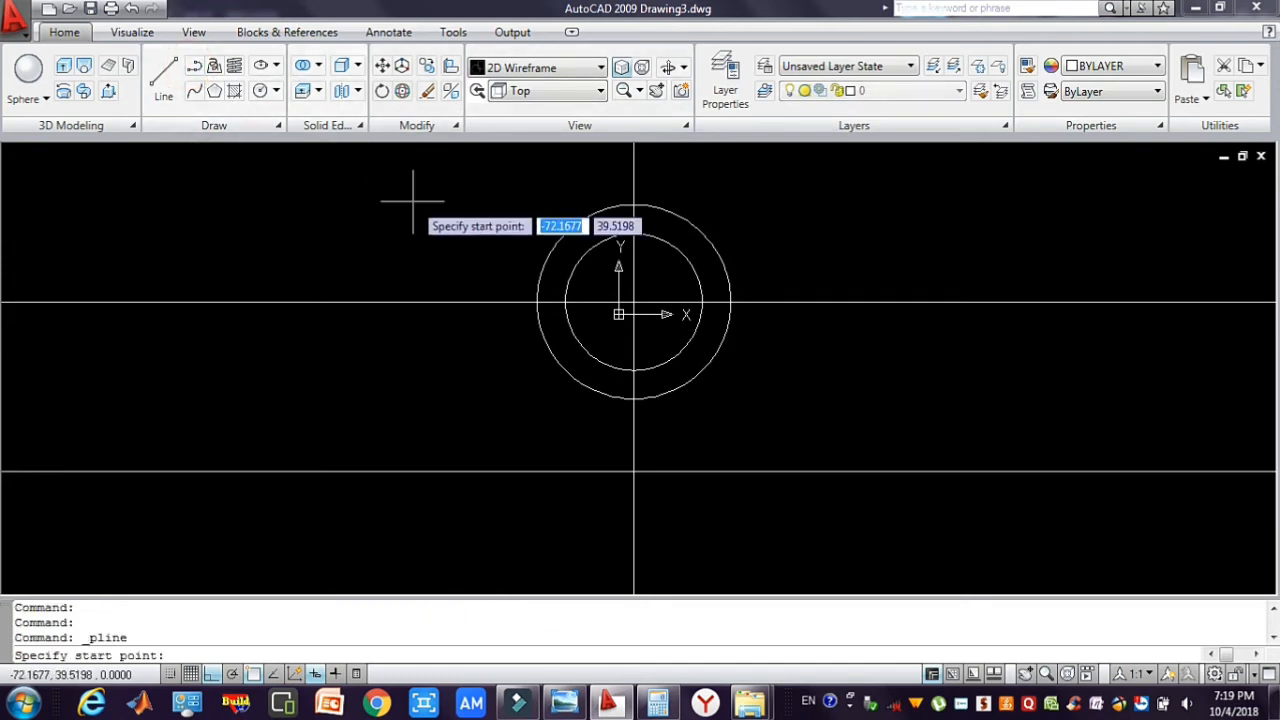
click(537, 301)
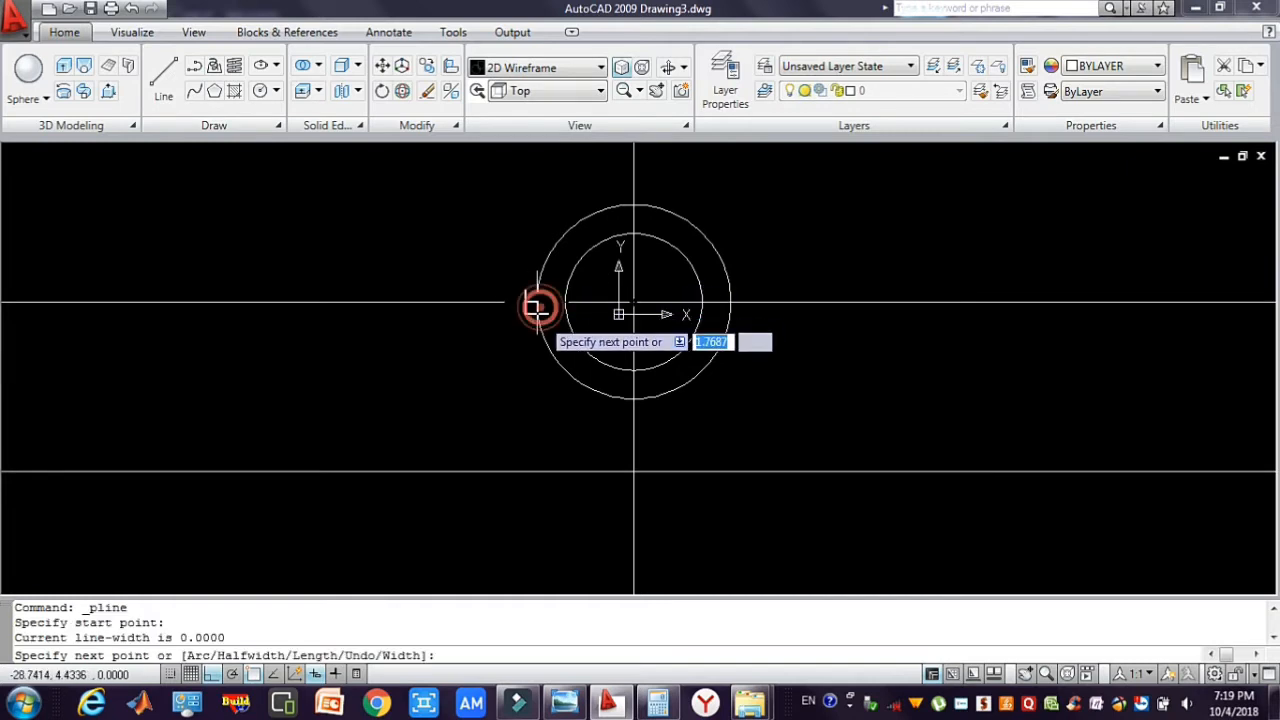
click(537, 471)
key(Escape)
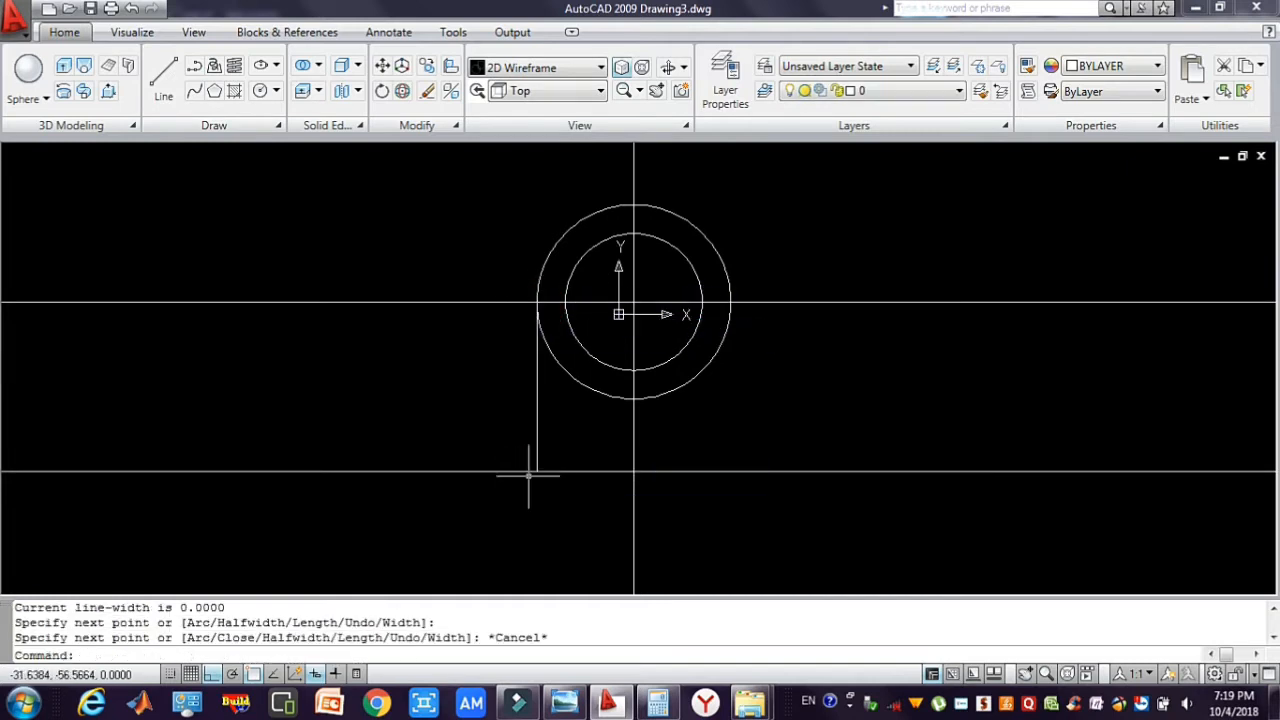
click(196, 66)
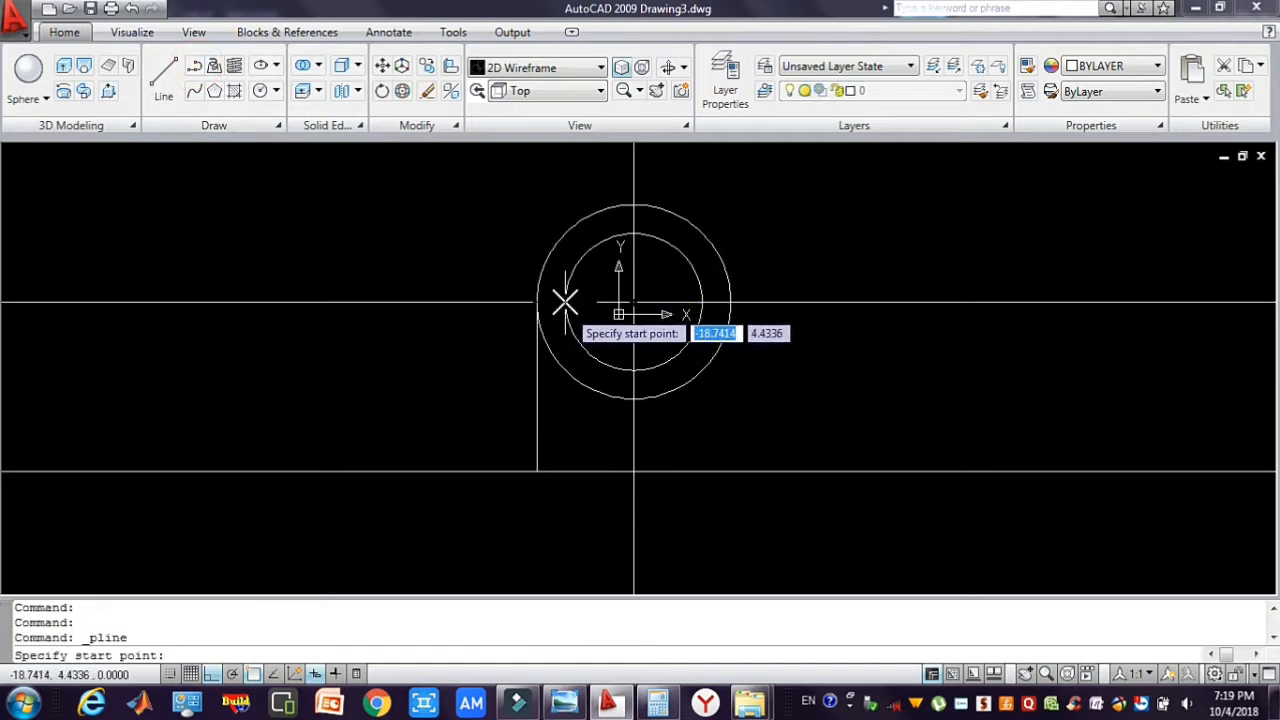
click(565, 302)
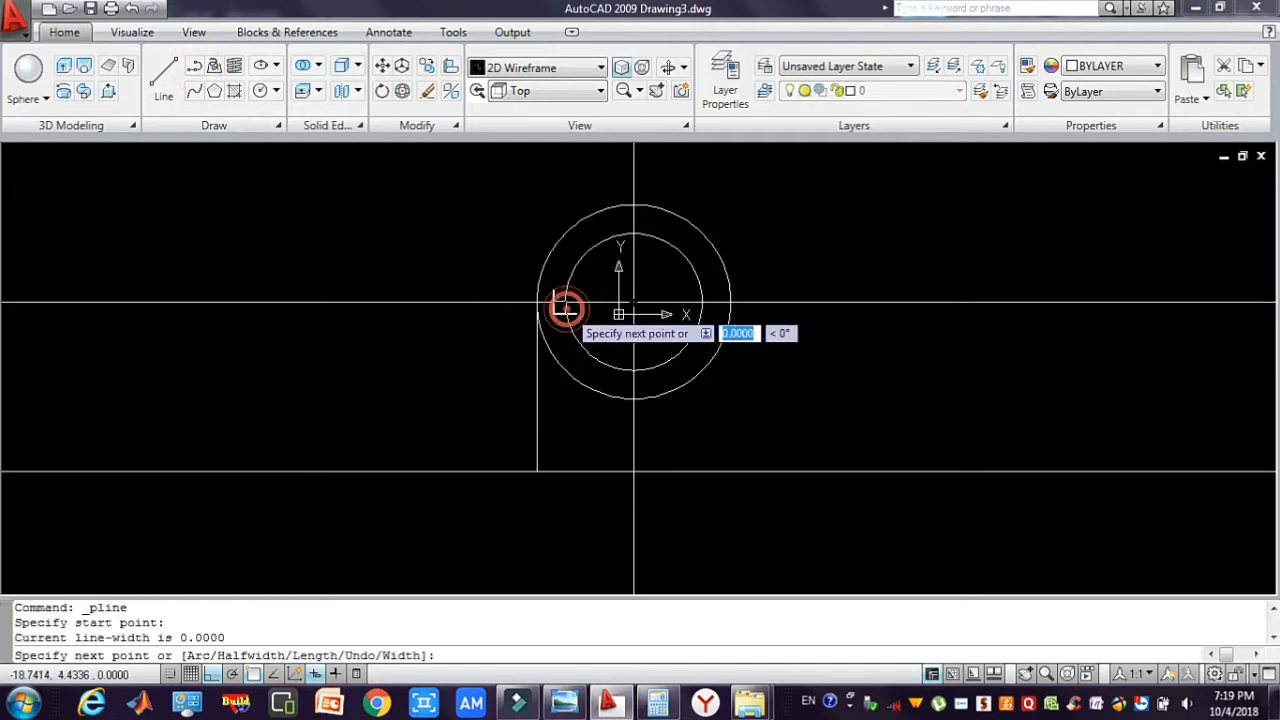
click(565, 470)
key(Escape)
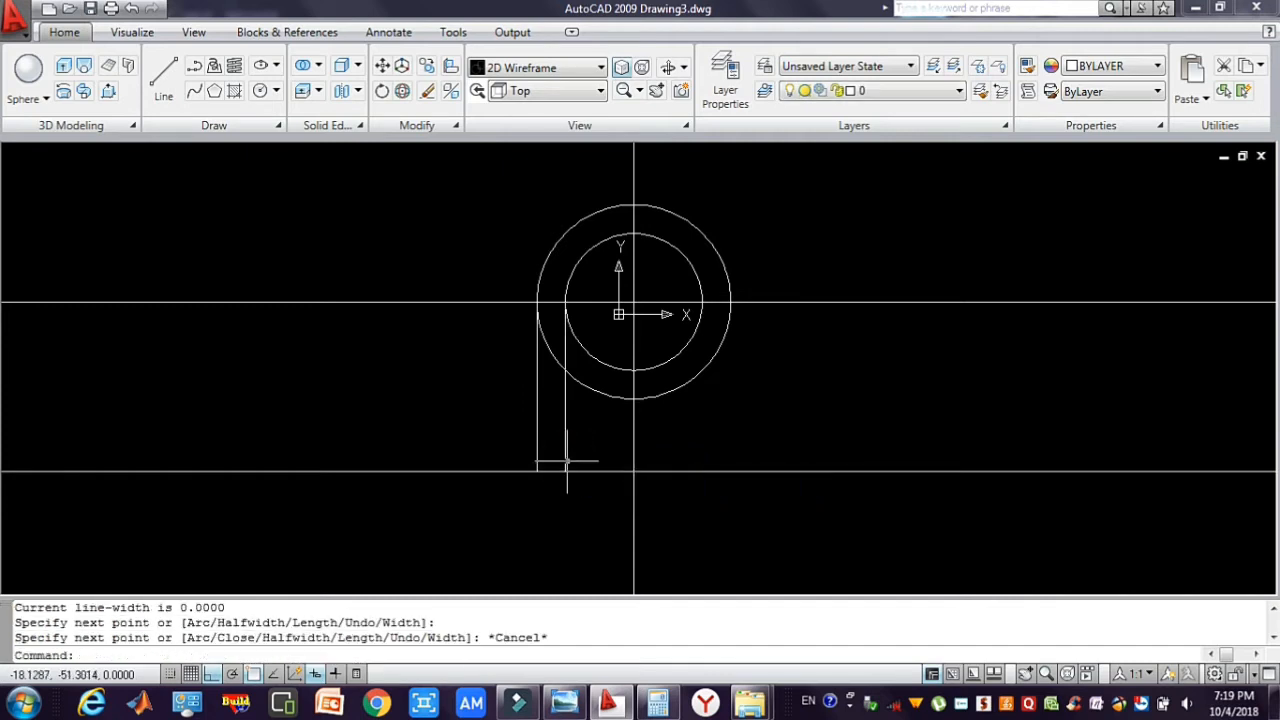
- Draw two vertical polylines from the right quadrants of the inner and outer circles down to the lower construction line
click(196, 66)
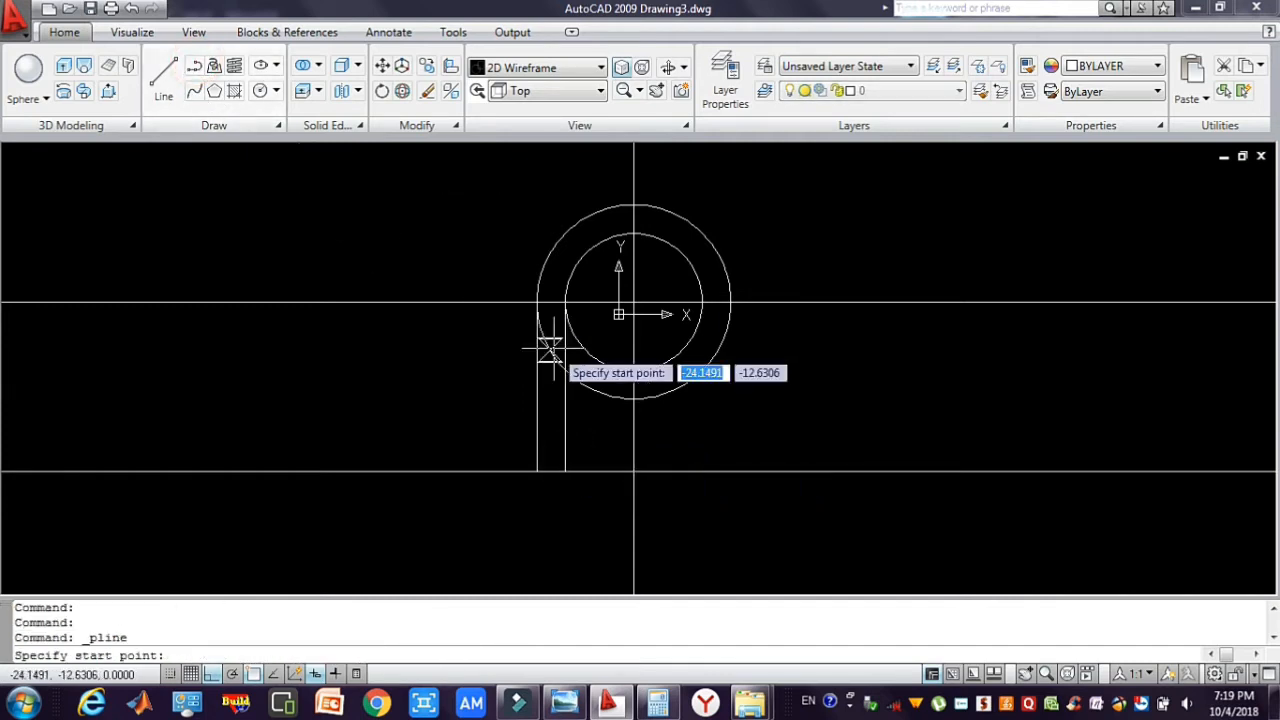
click(702, 302)
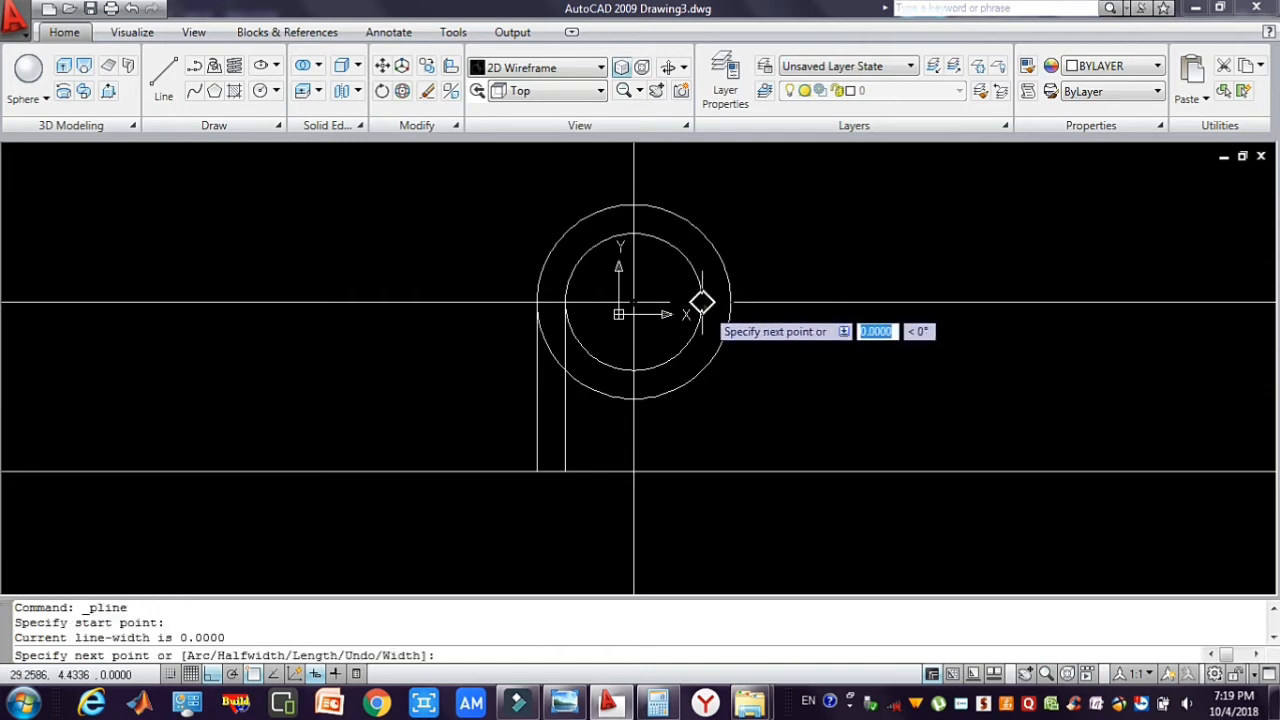
click(702, 470)
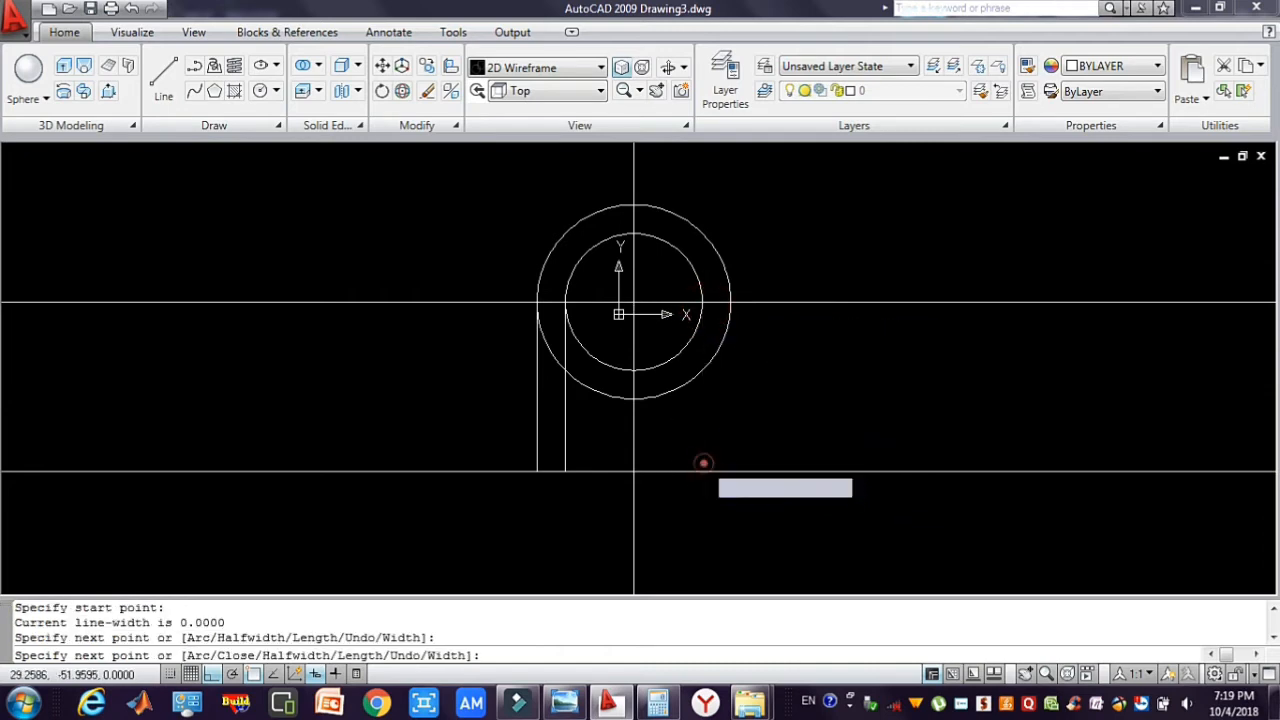
key(Escape)
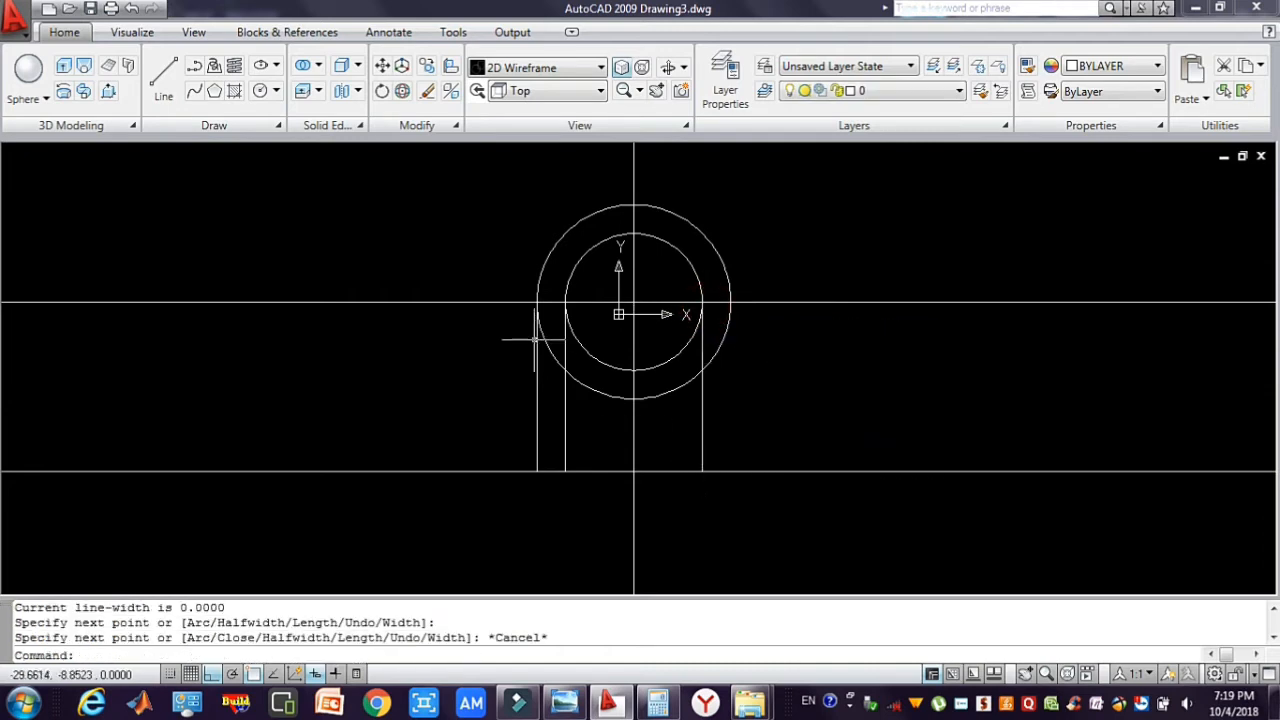
click(194, 74)
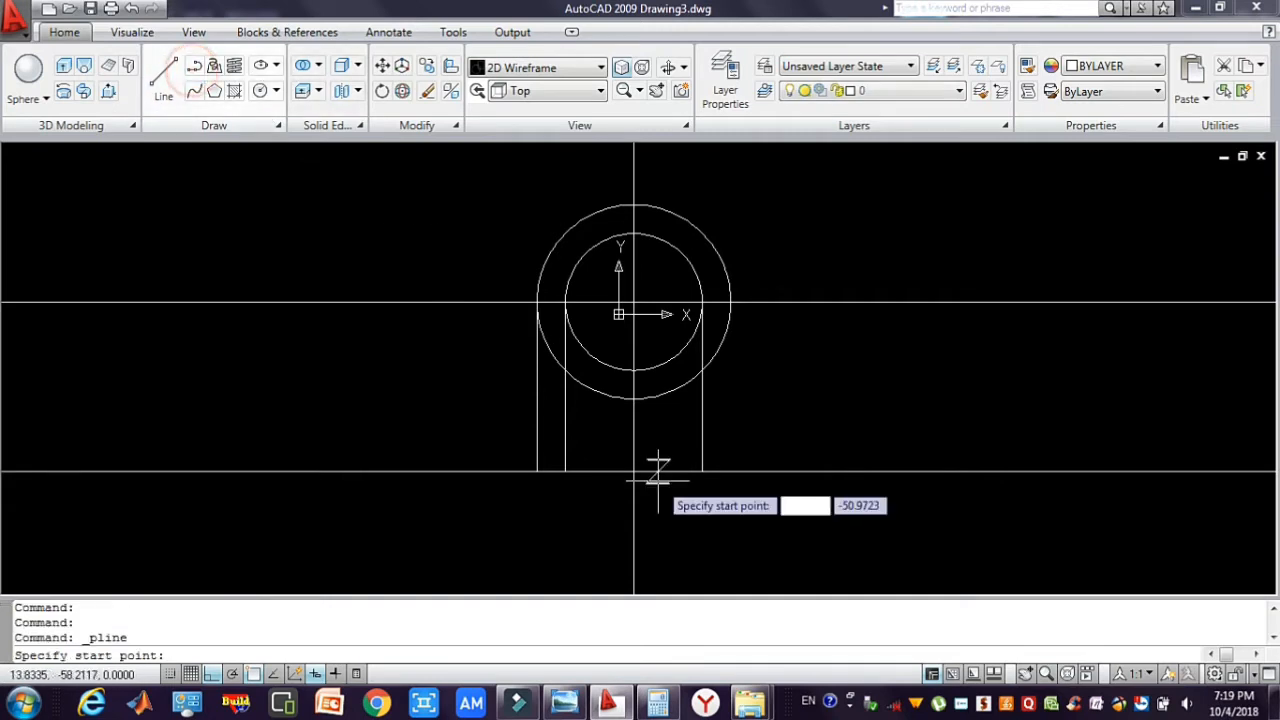
click(730, 302)
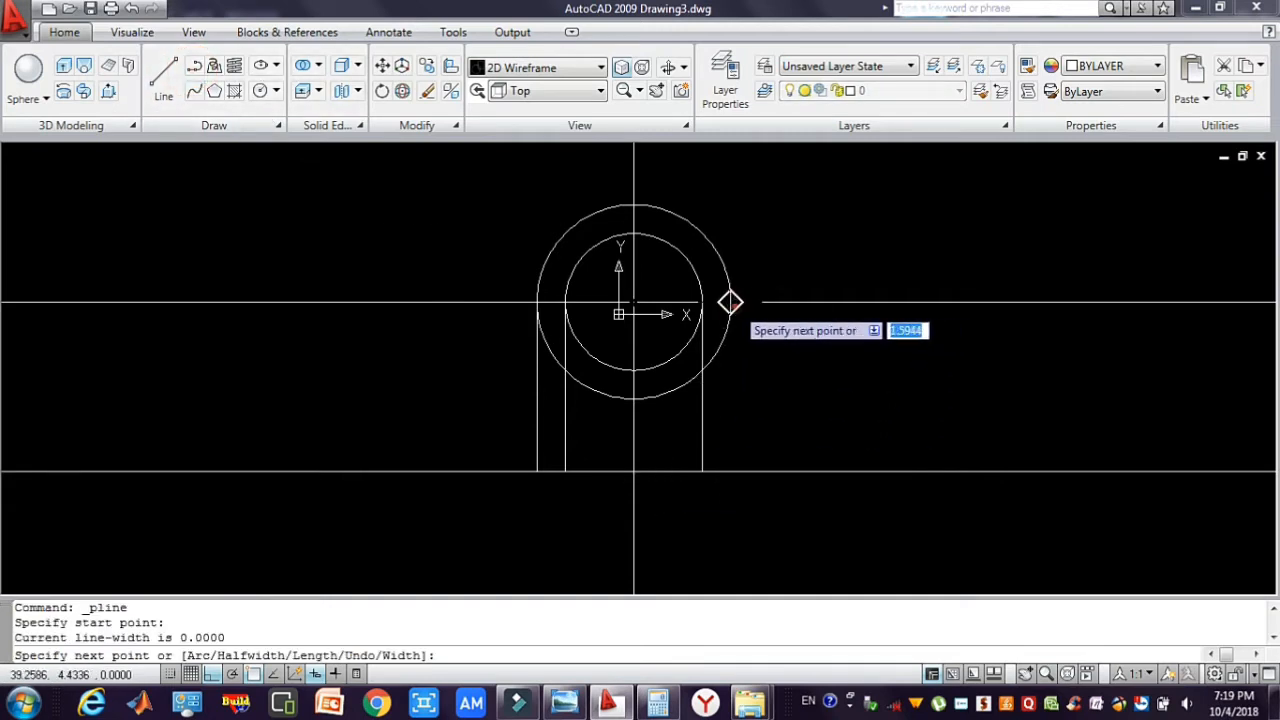
click(729, 472)
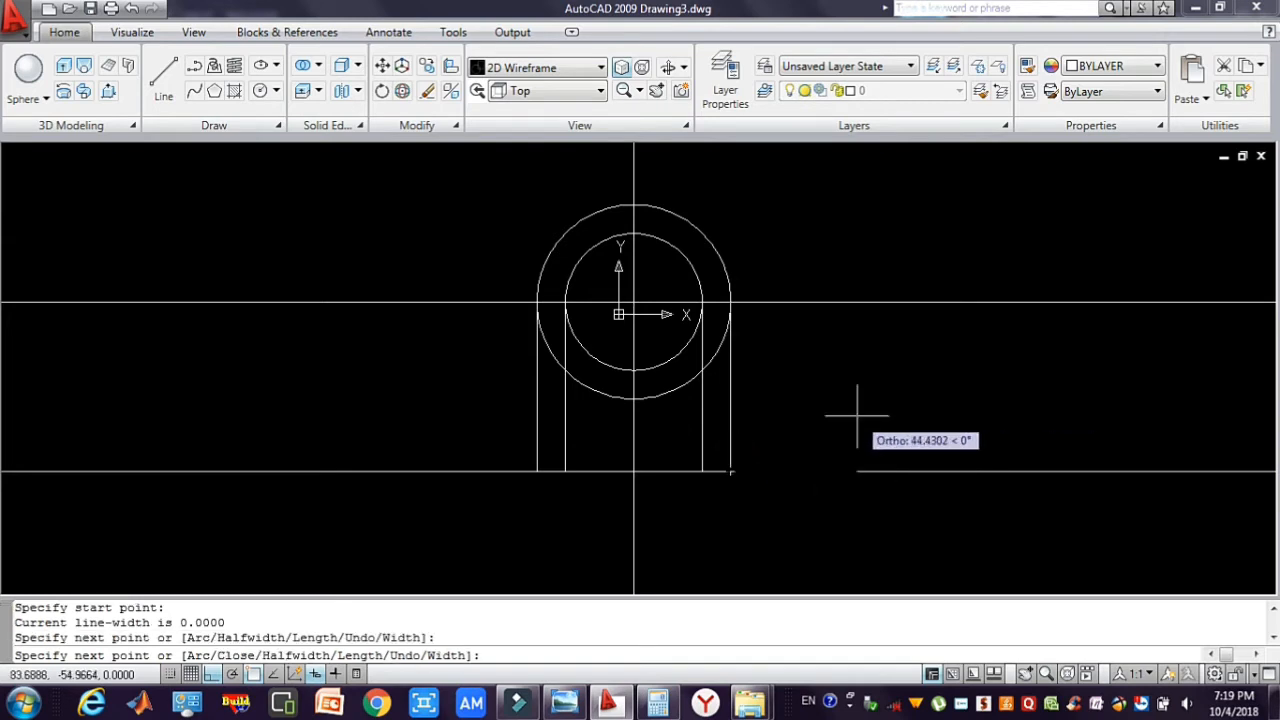
key(Escape)
click(767, 394)
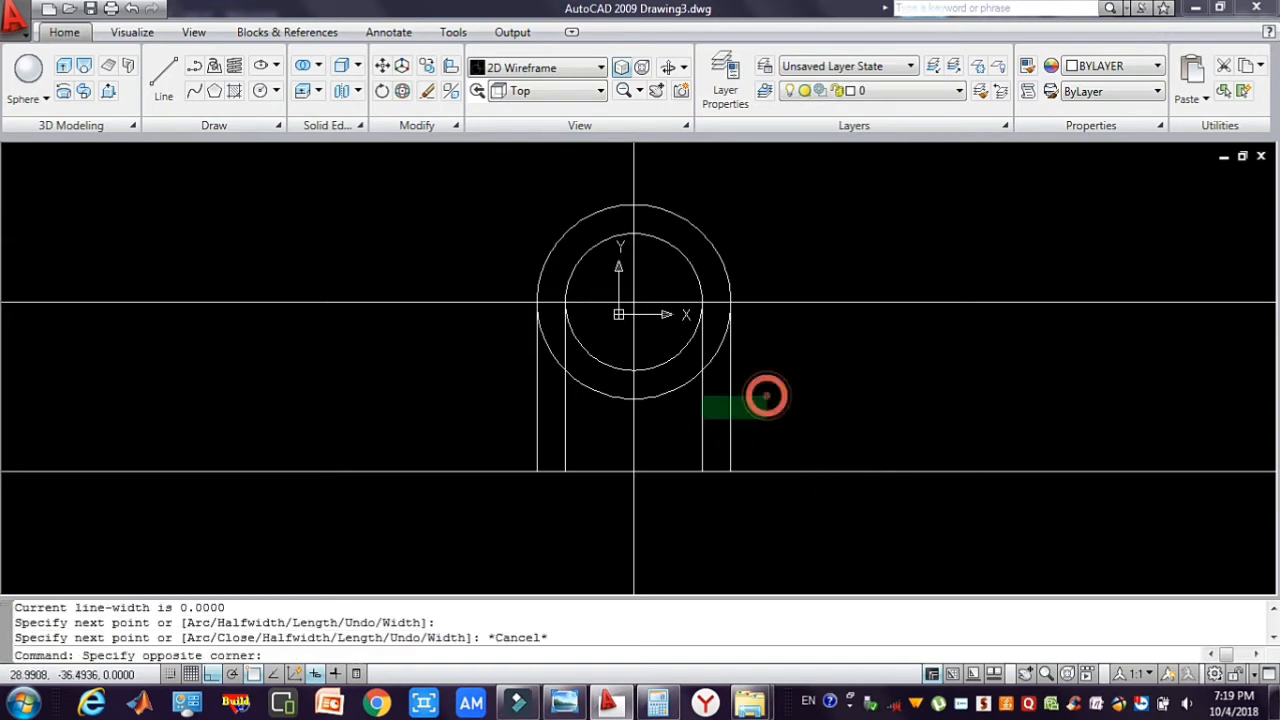
click(683, 418)
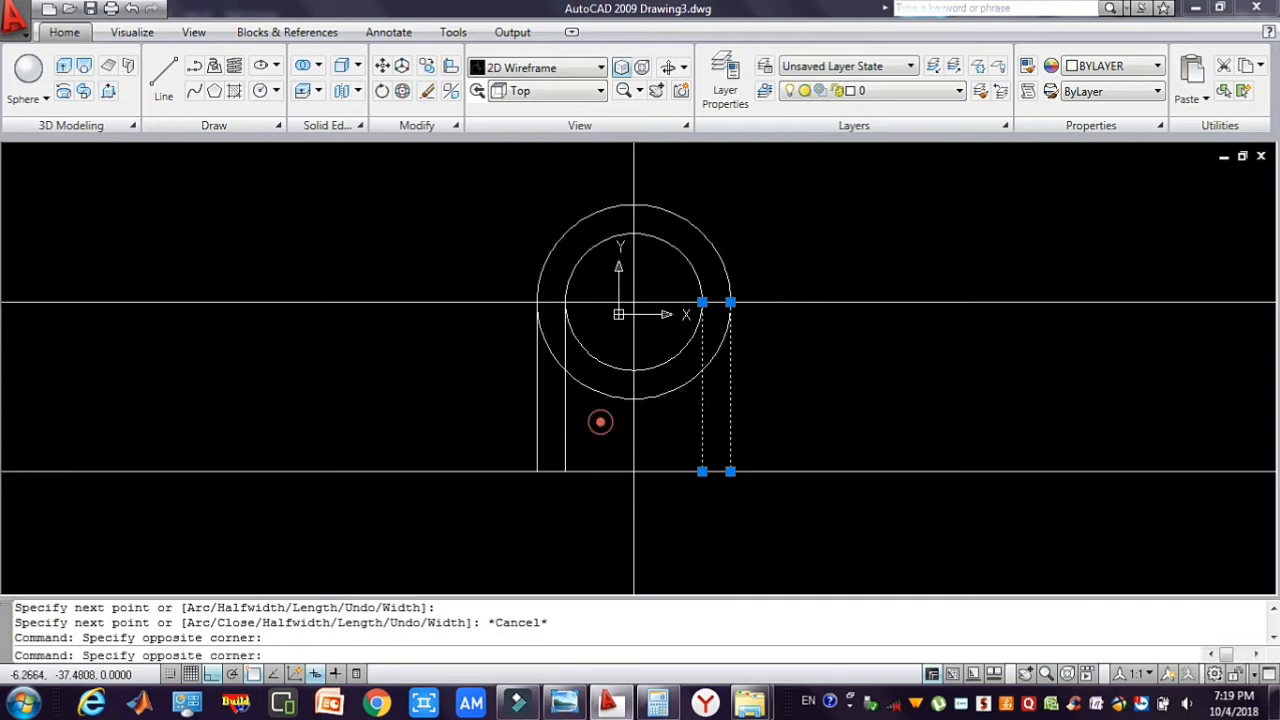
click(612, 418)
click(486, 392)
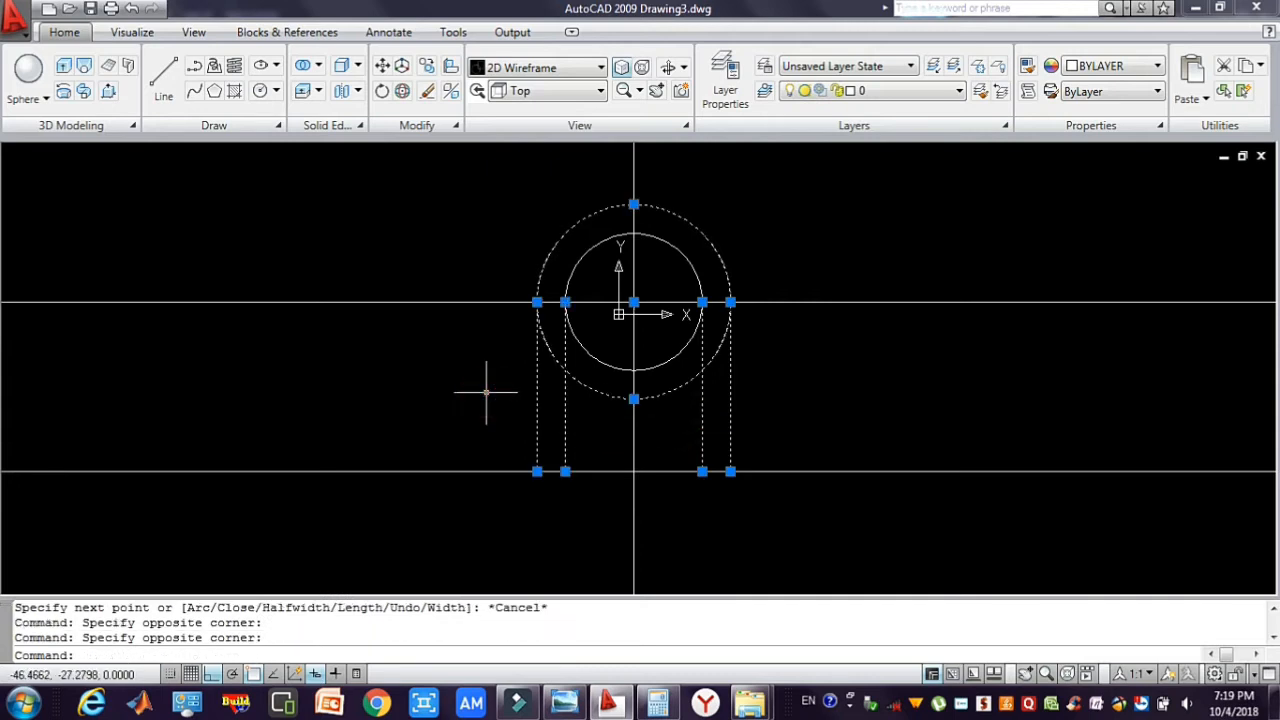
key(Escape)
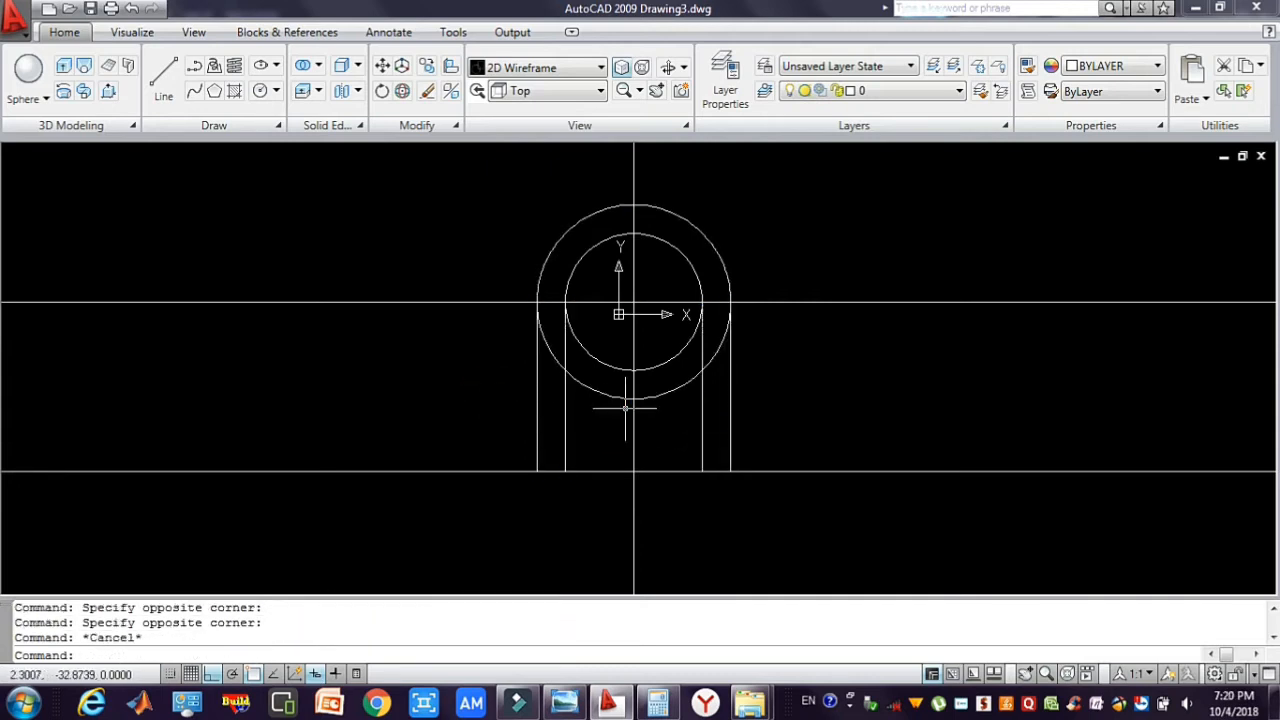
- Trim away the lower halves of both concentric circles, using the four vertical polylines as cutting edges
click(566, 392)
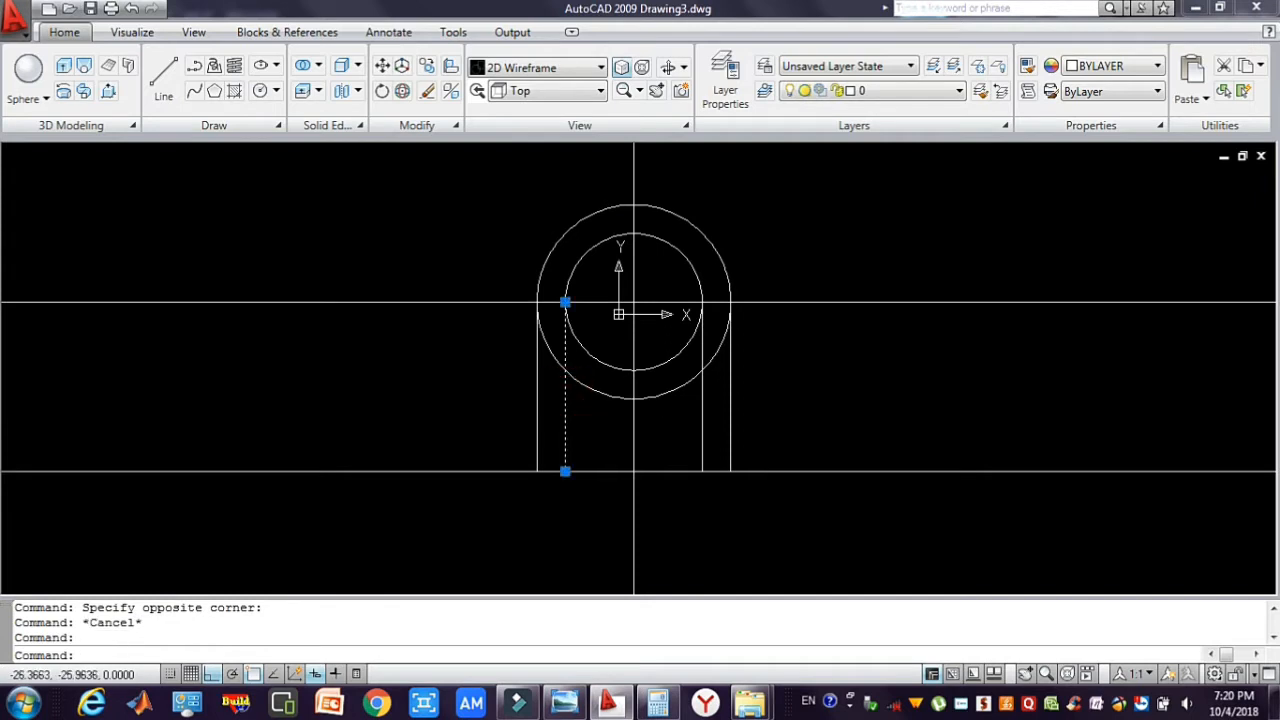
click(537, 386)
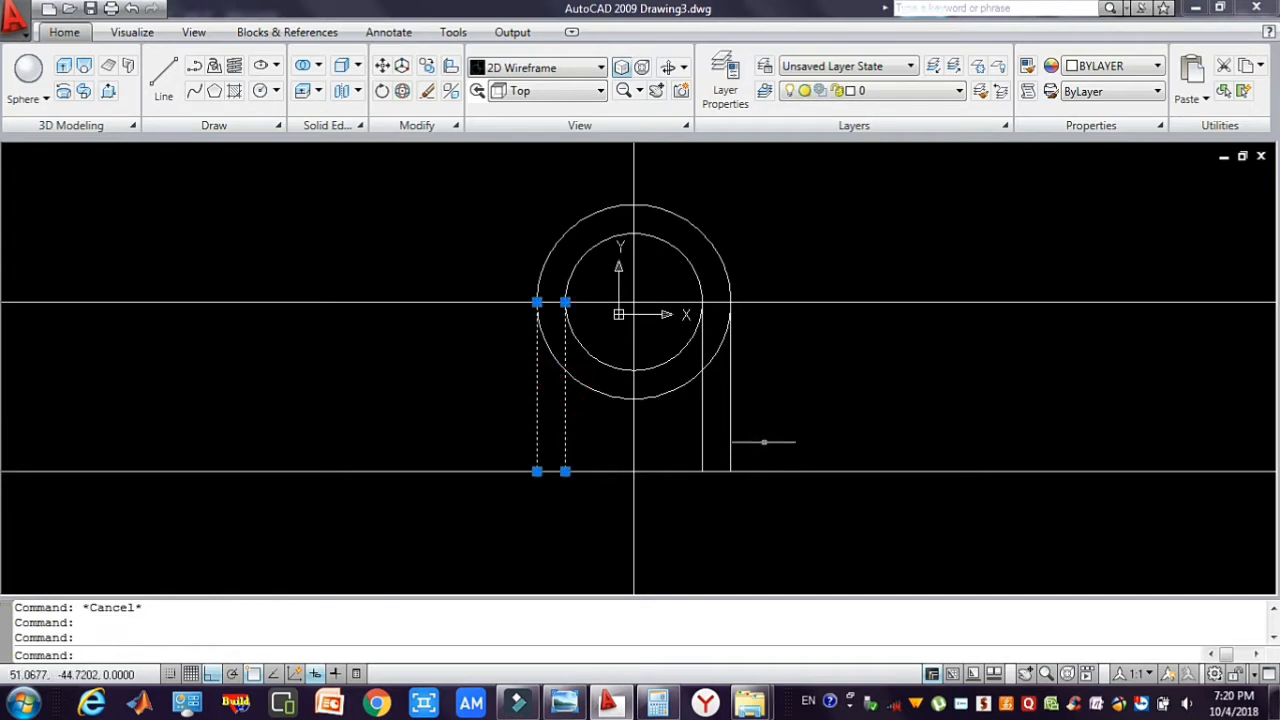
click(764, 441)
click(725, 432)
click(714, 423)
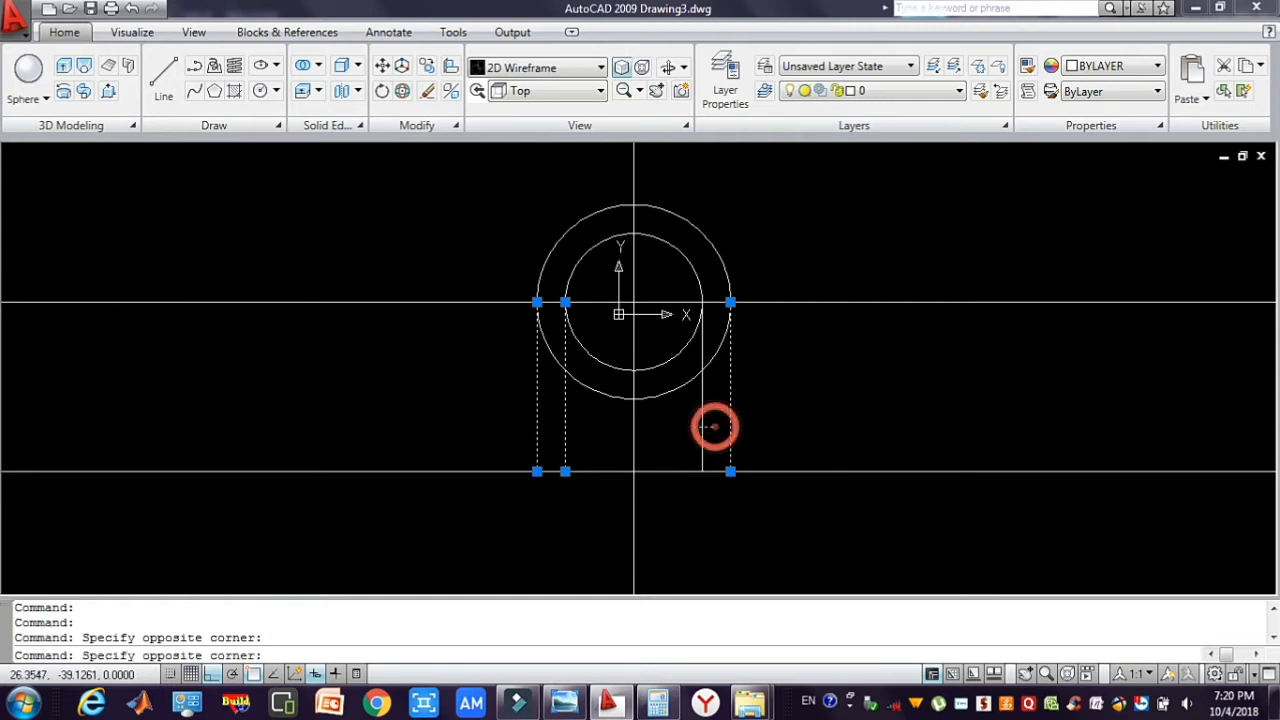
click(694, 428)
text(tr)
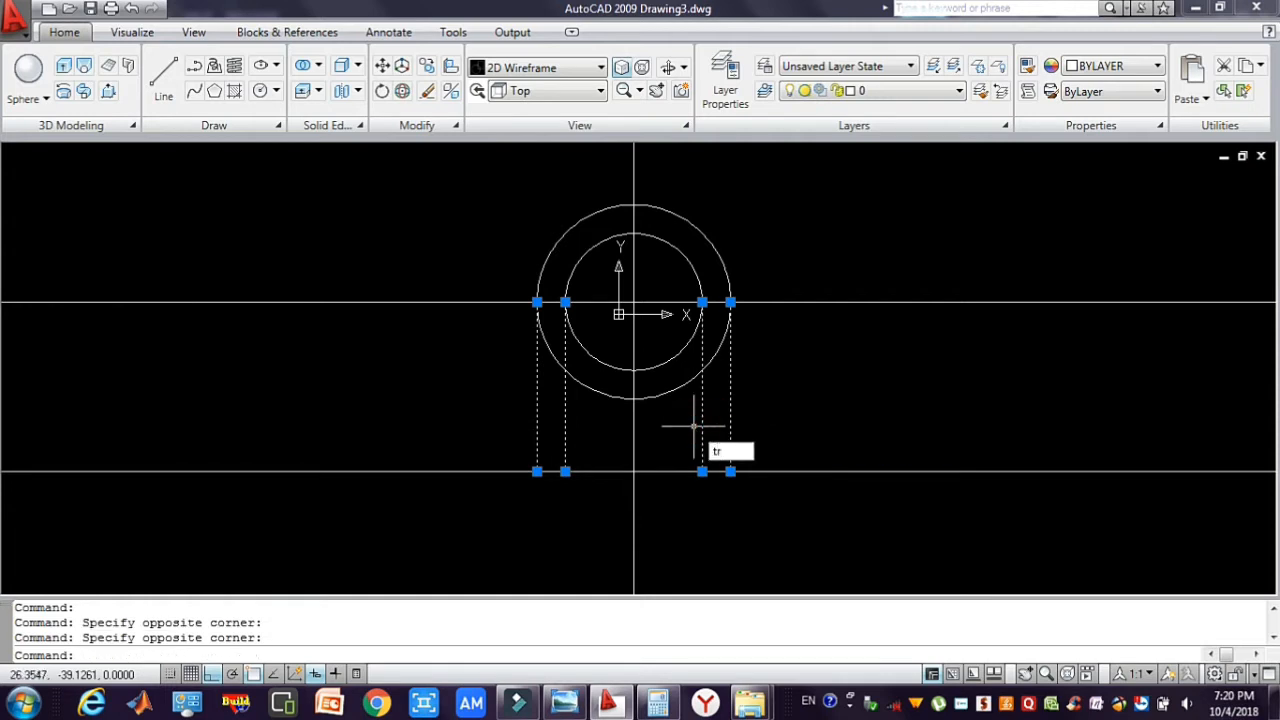
key(Return)
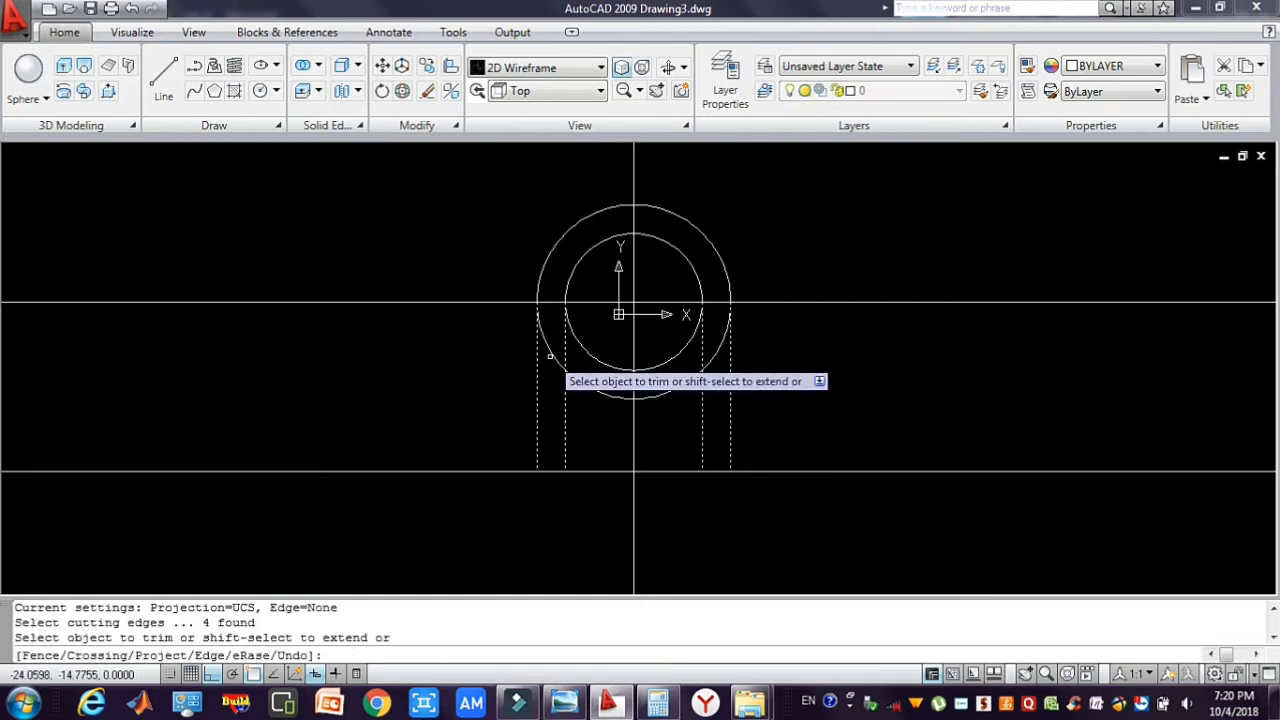
click(549, 354)
click(543, 338)
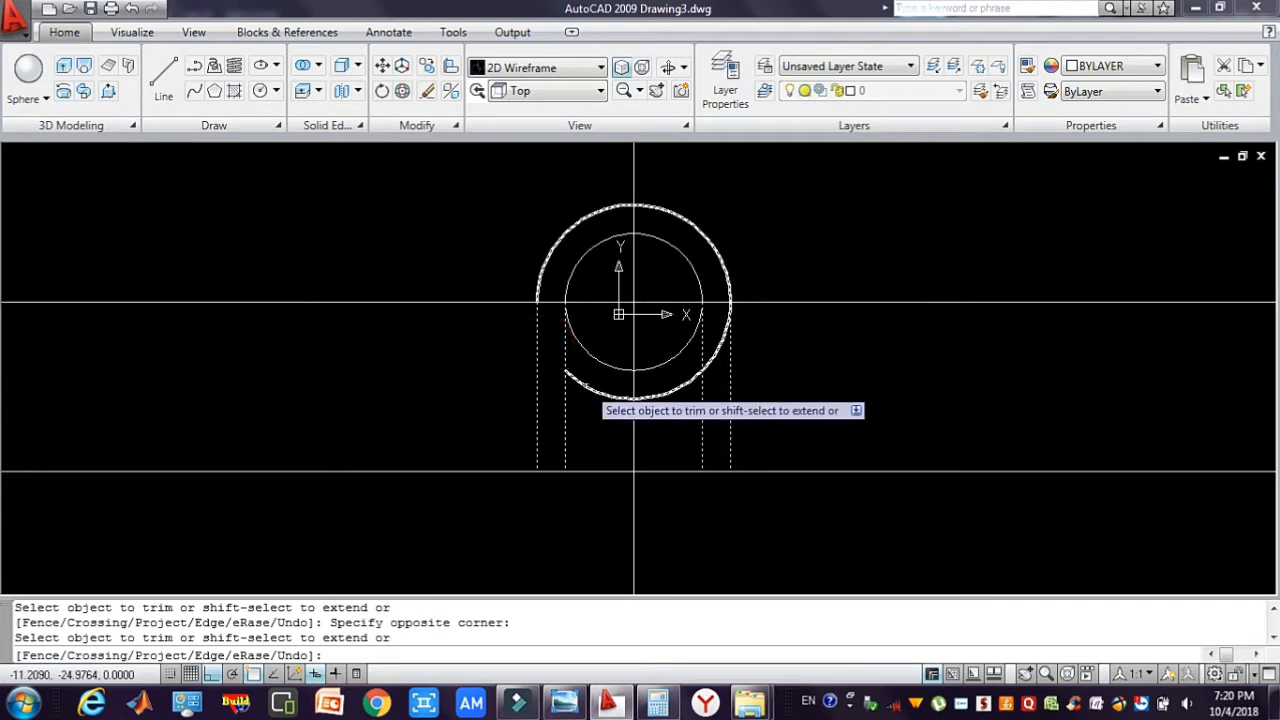
click(586, 385)
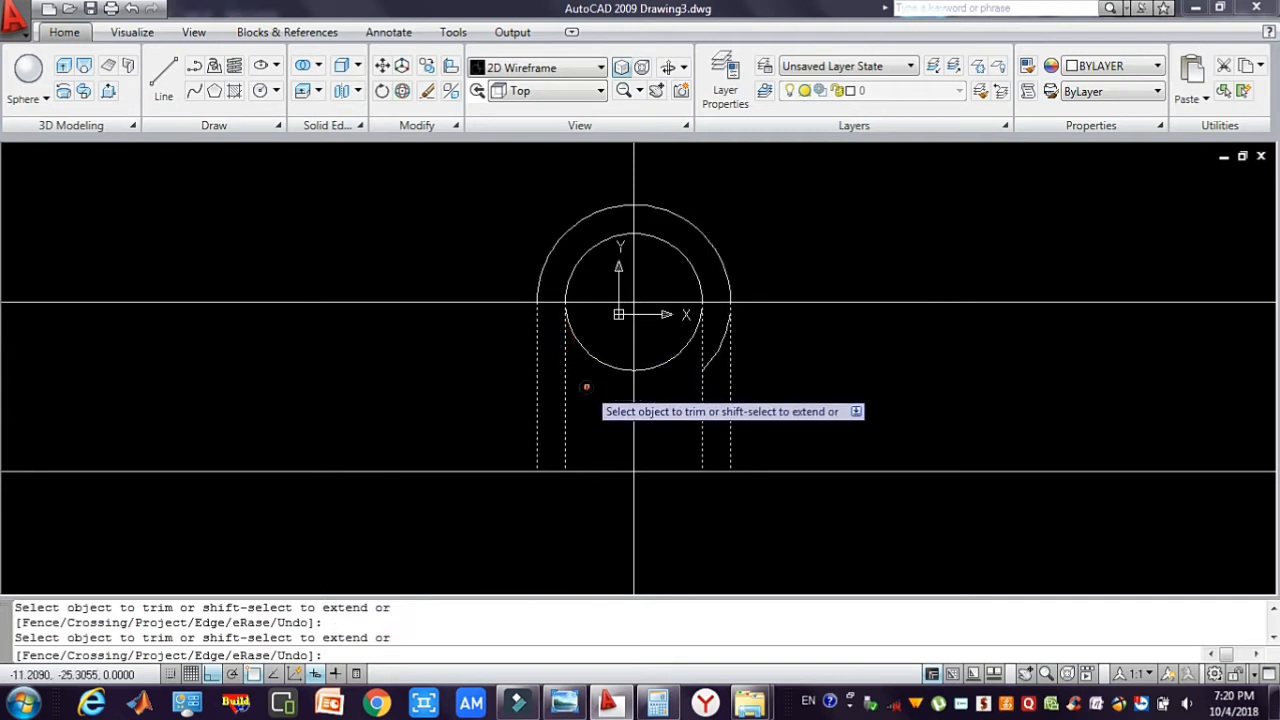
click(719, 349)
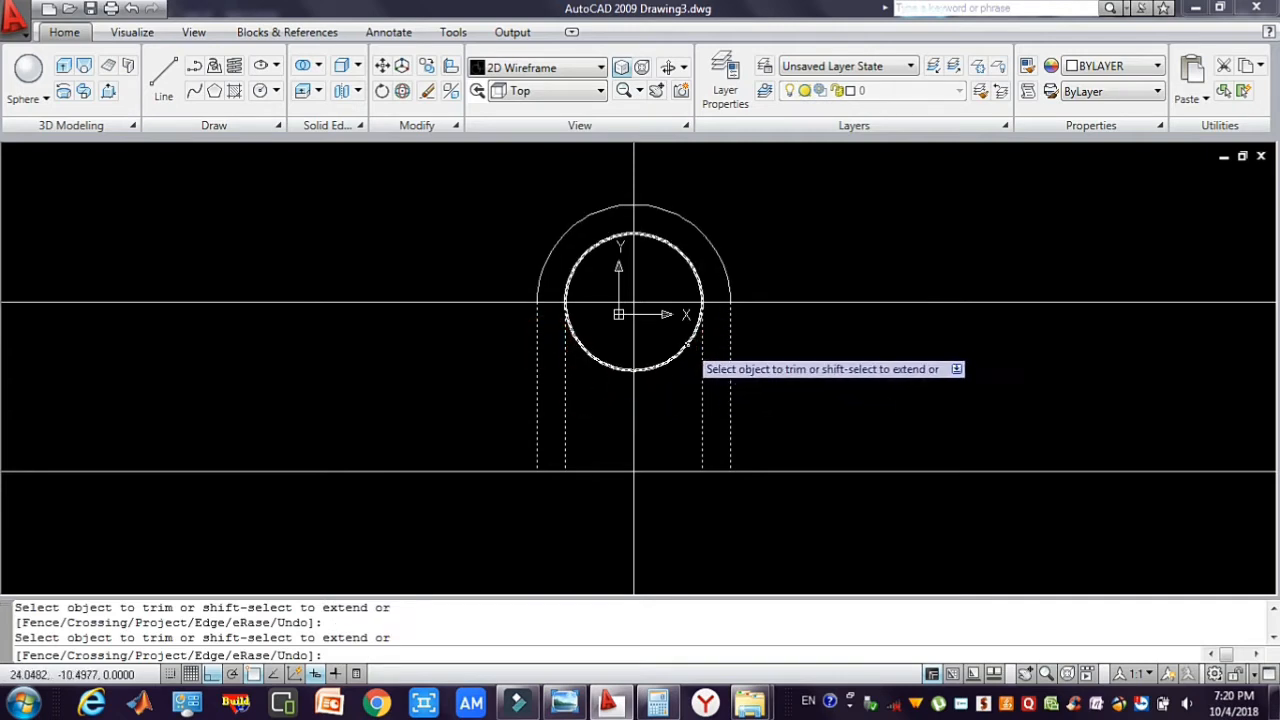
click(687, 344)
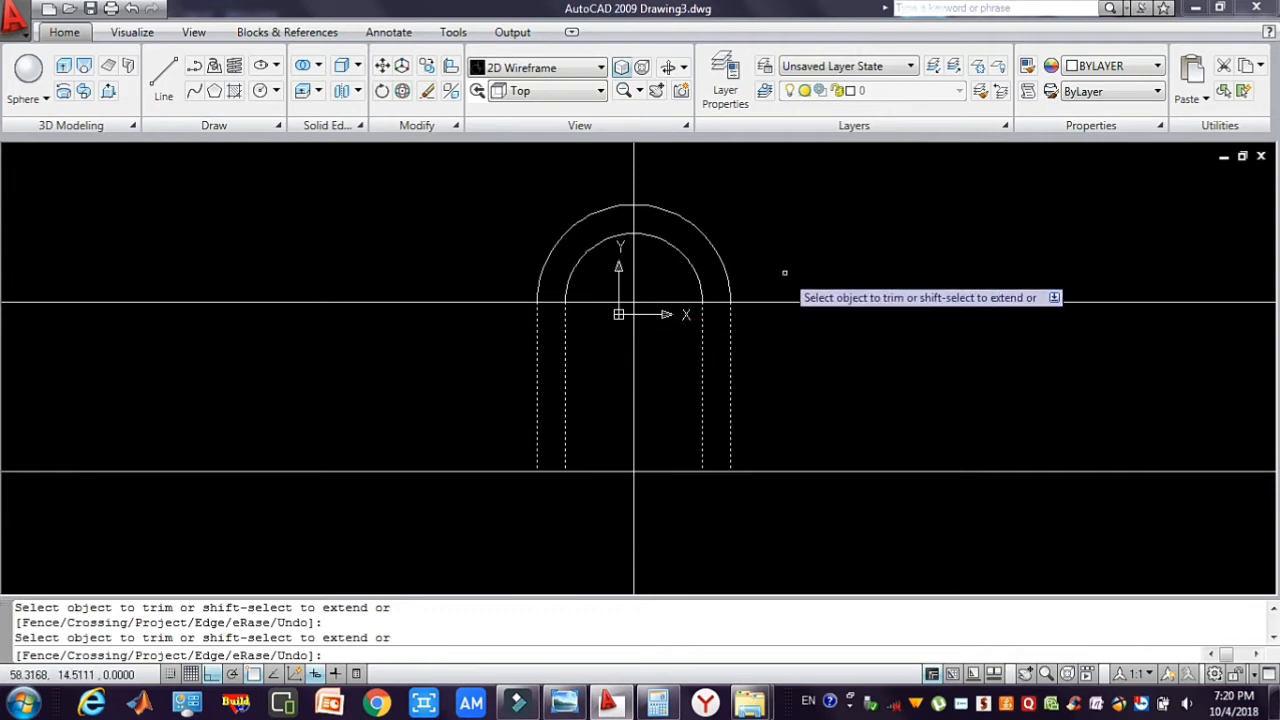
key(Escape)
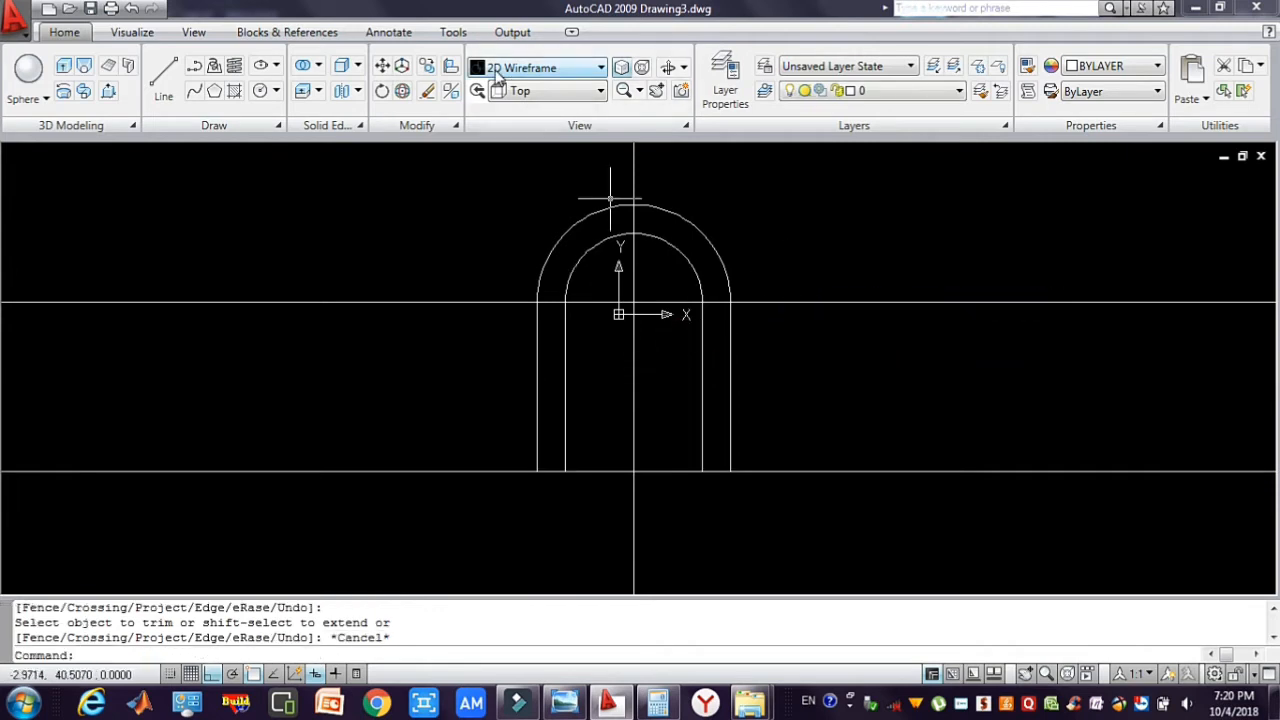
- Close the lower ends of the left and right pairs of vertical lines with short horizontal polylines along the lower construction line
click(194, 66)
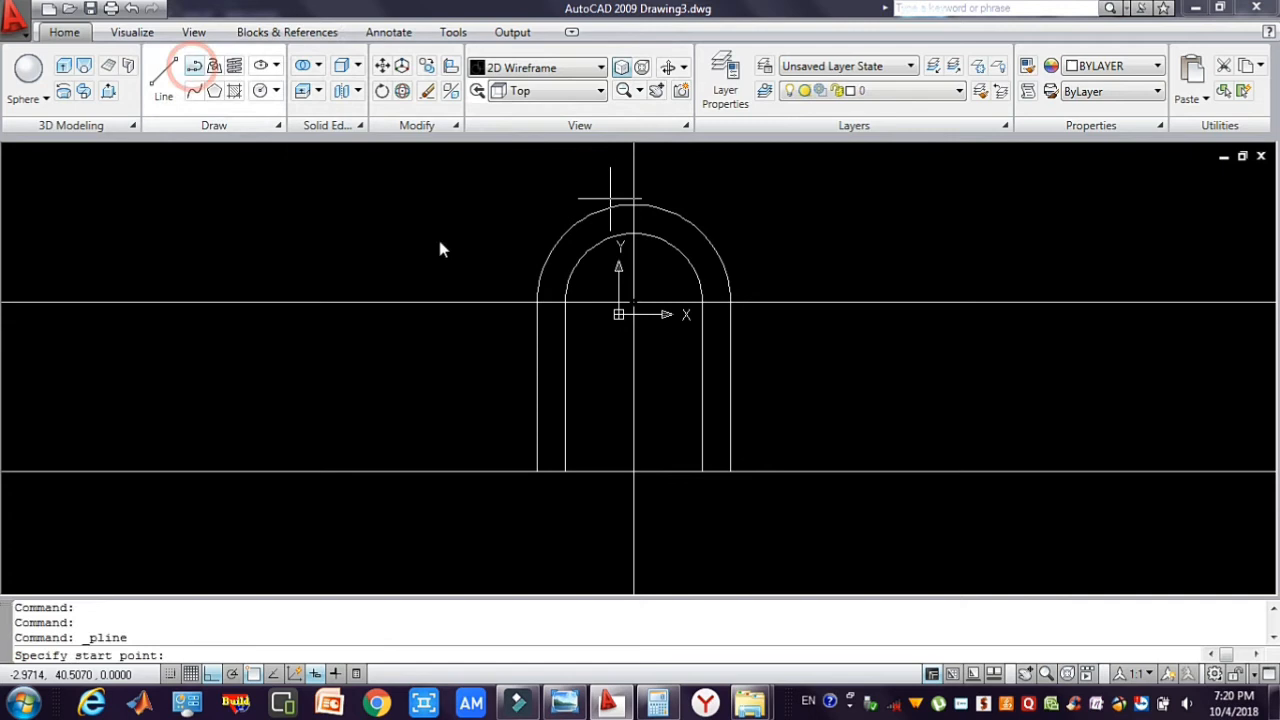
click(566, 470)
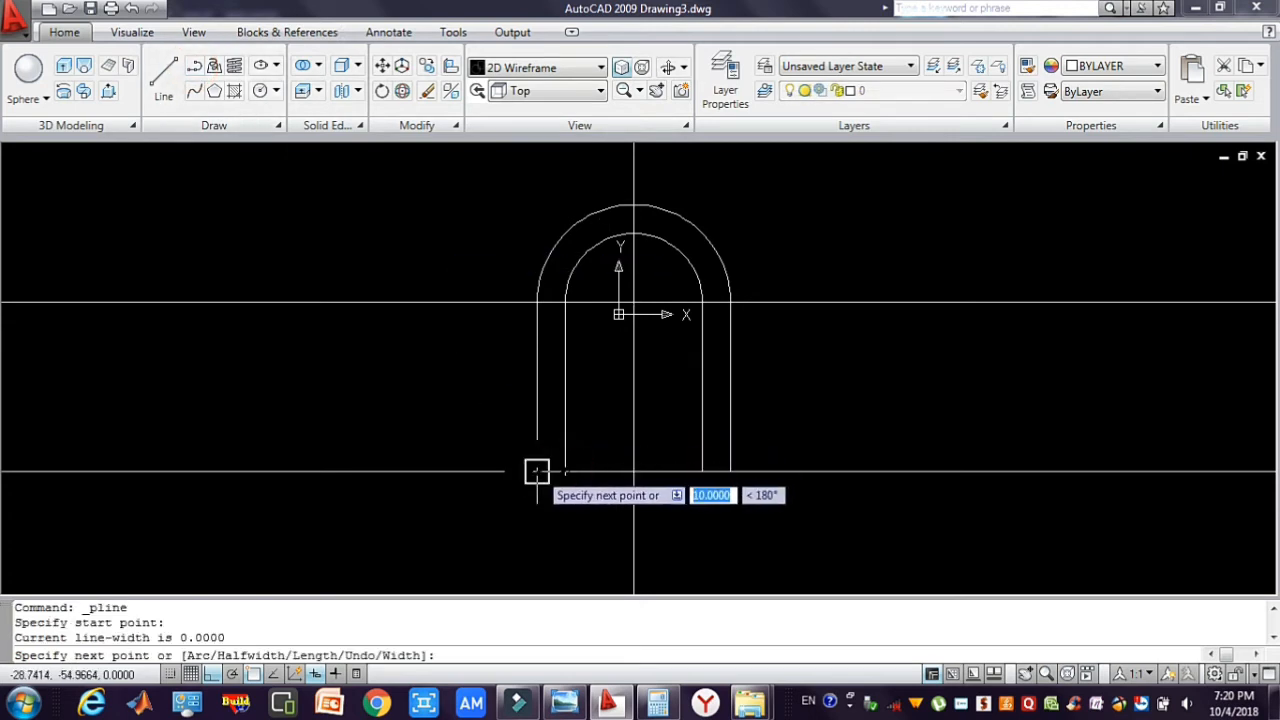
click(537, 470)
key(Escape)
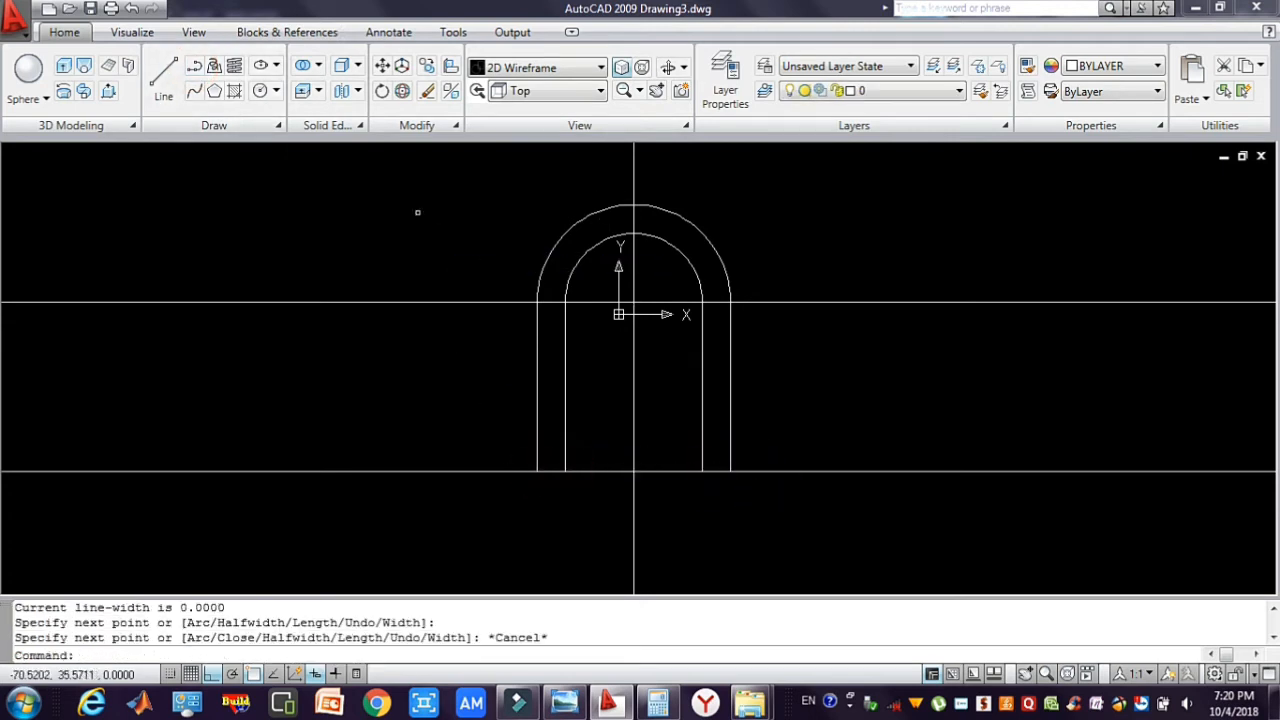
click(194, 66)
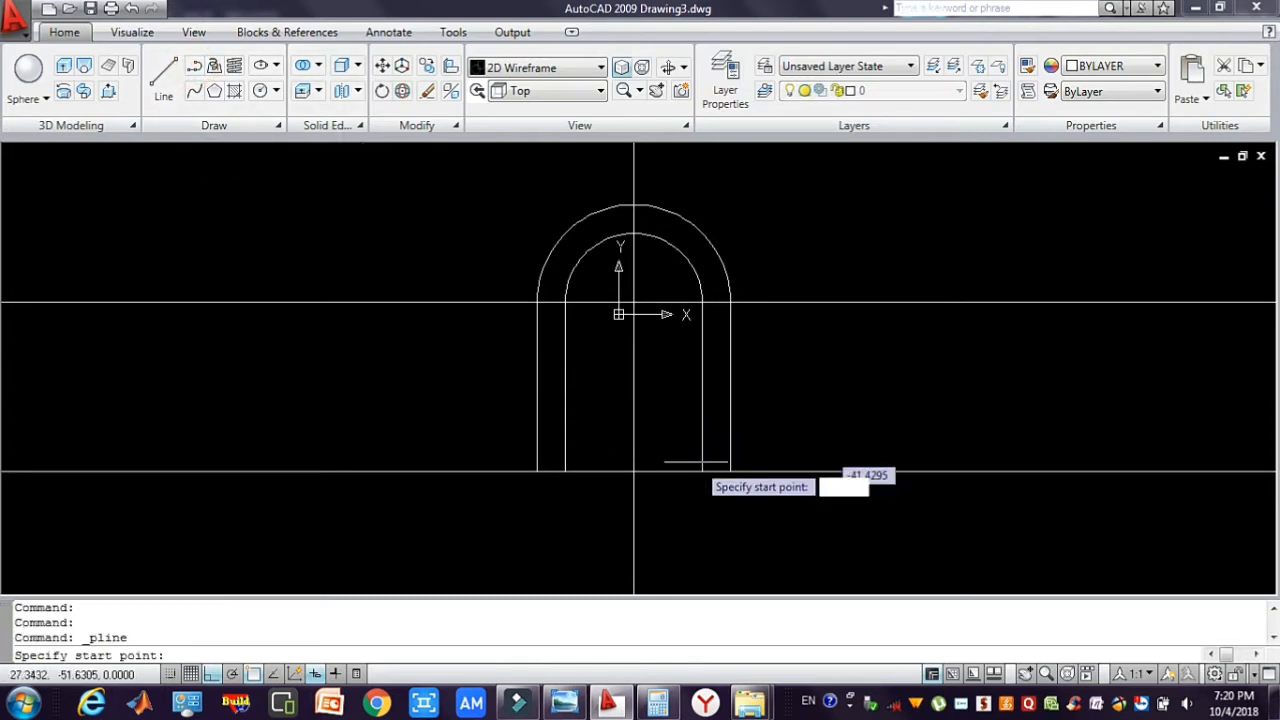
click(702, 470)
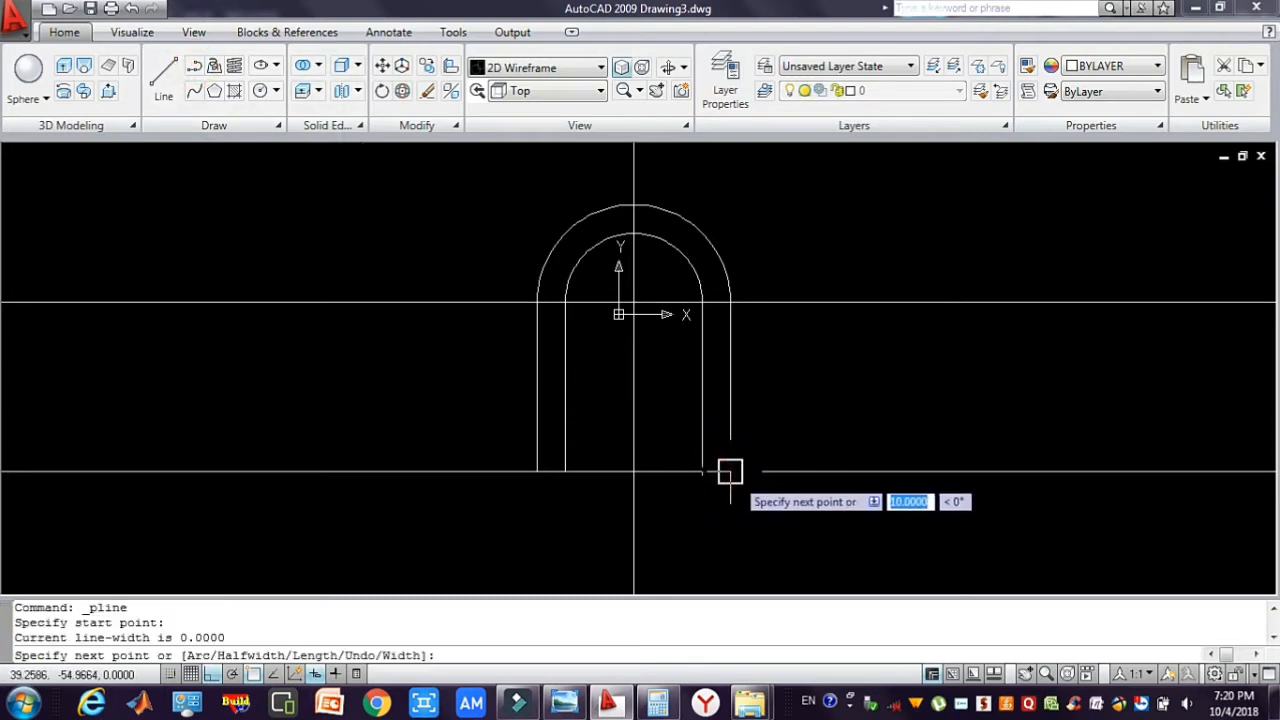
click(730, 472)
key(Escape)
key(Escape)
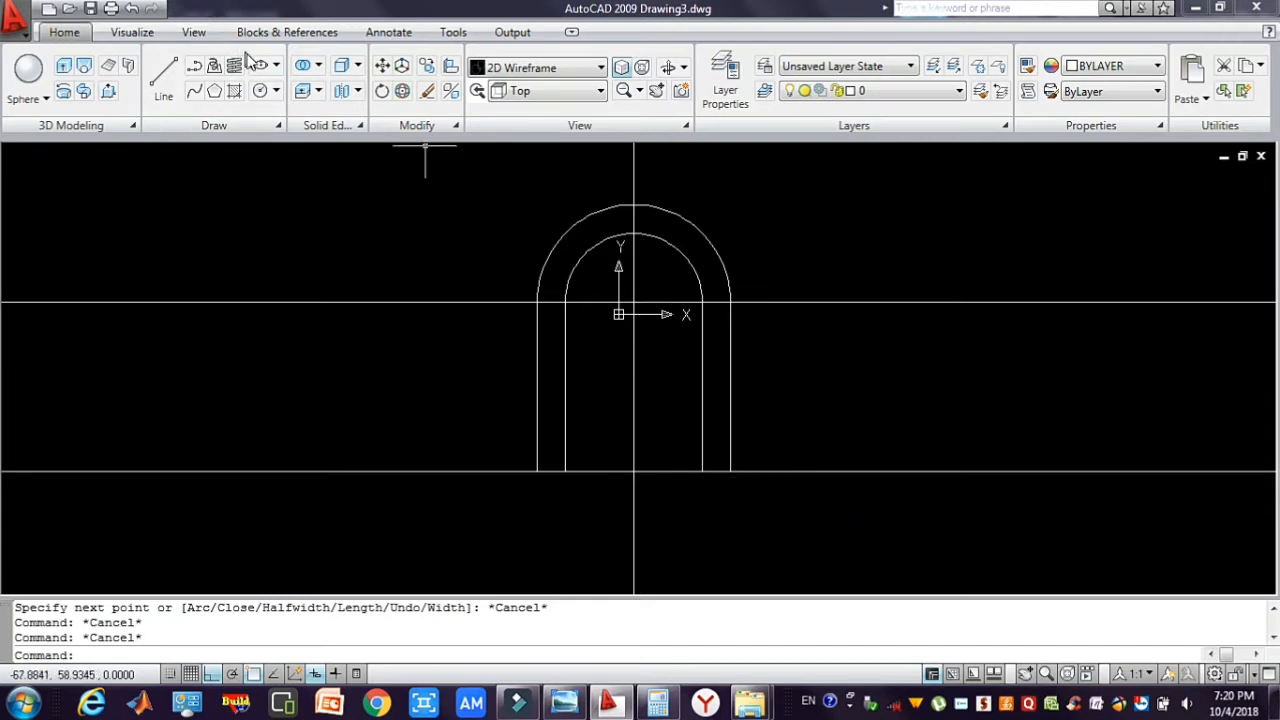
- Draw two concentric circles of radius 17 and 6 centred at the intersection of the upper and vertical construction lines
click(262, 92)
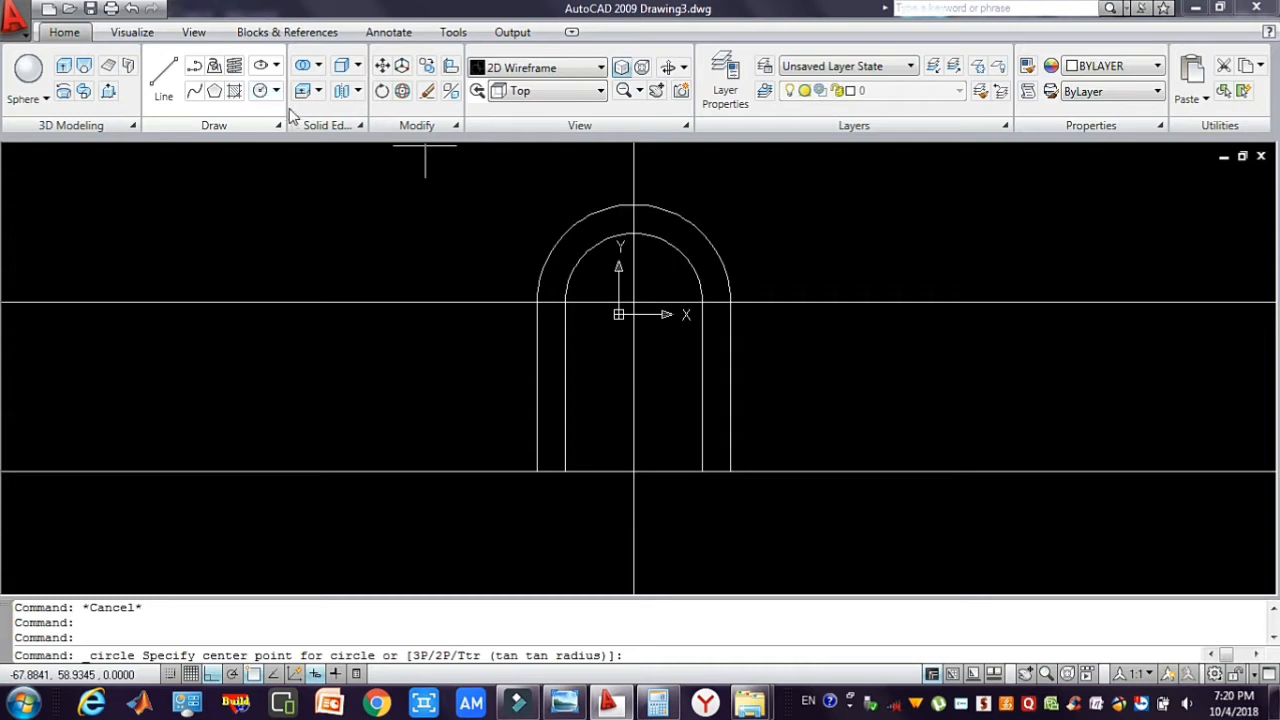
click(634, 302)
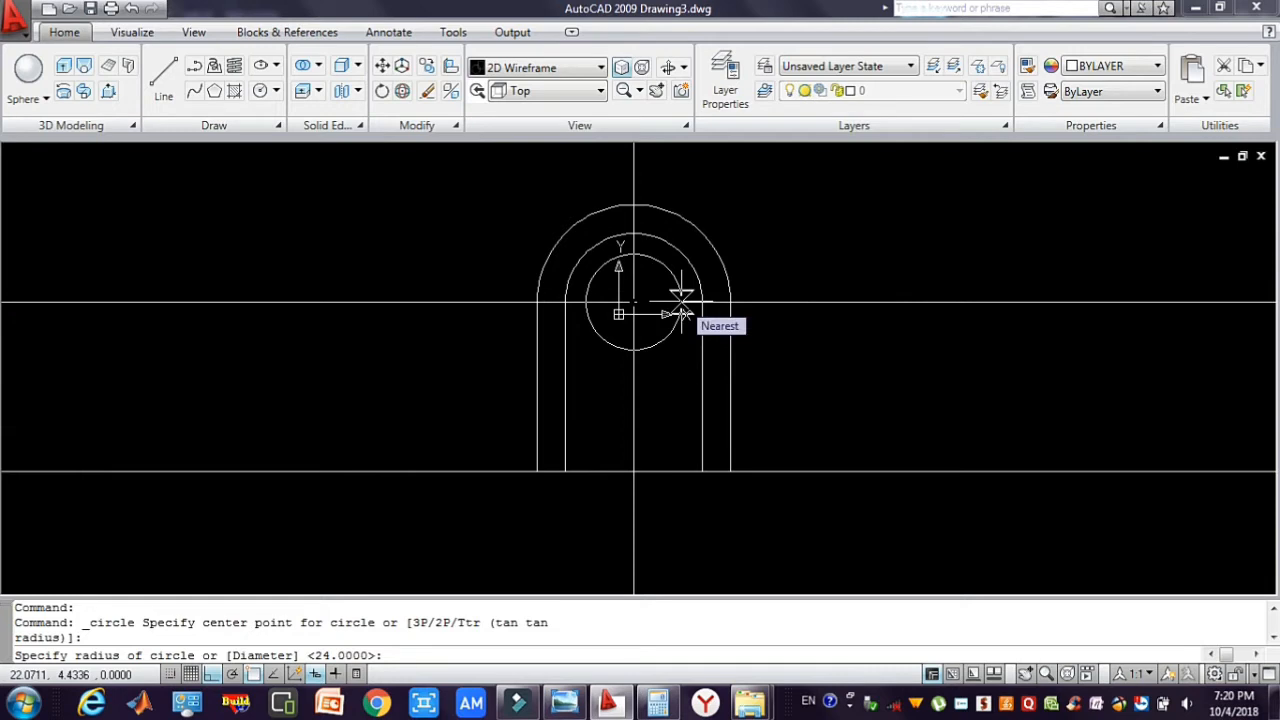
text(1)
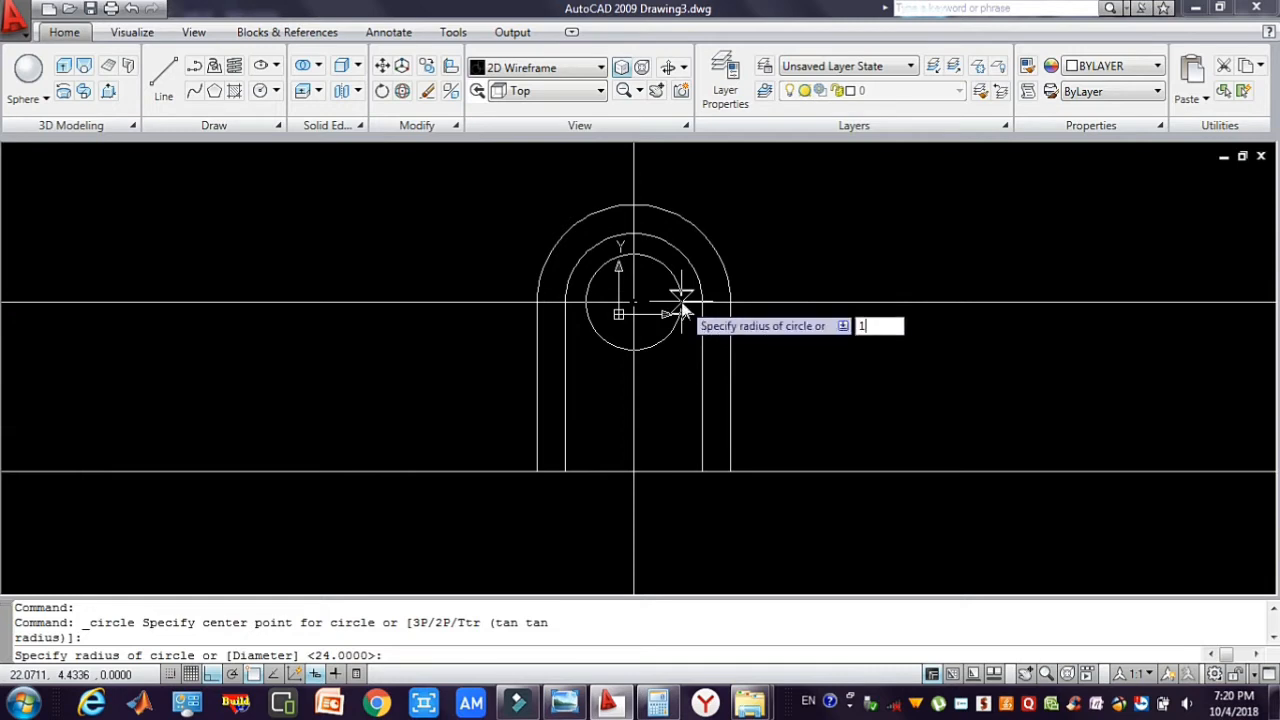
text(7)
key(Return)
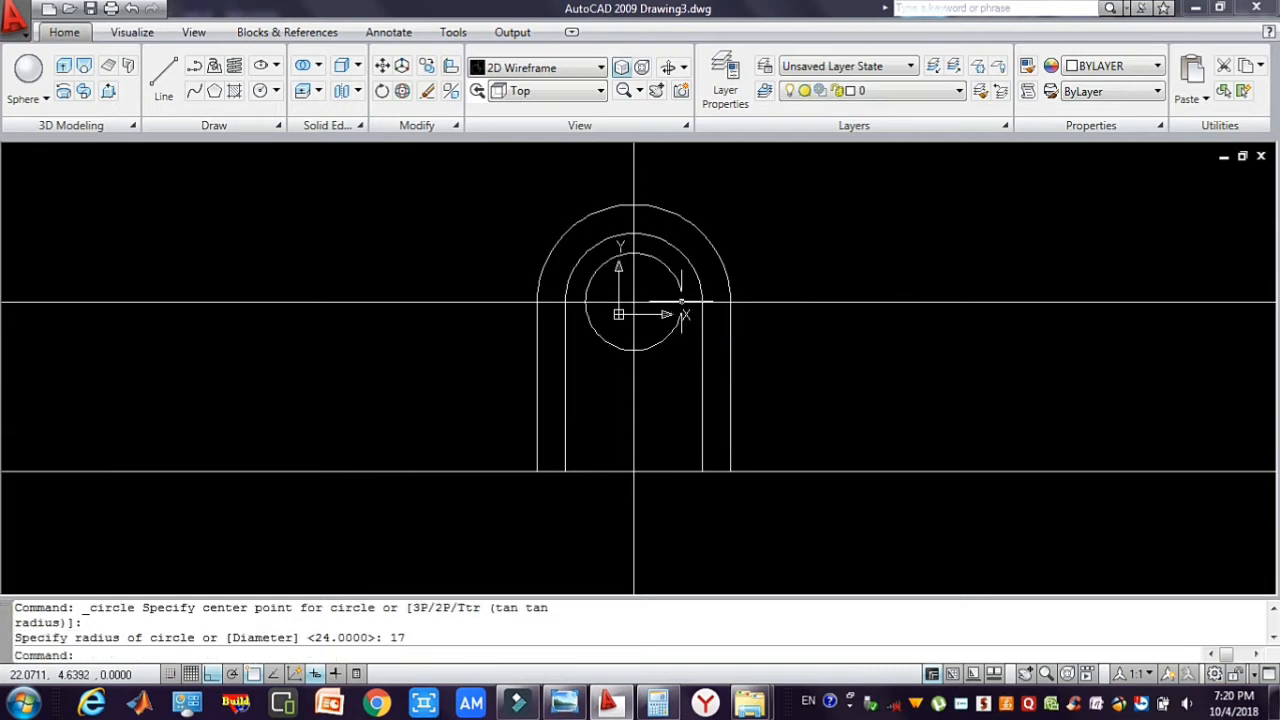
click(260, 91)
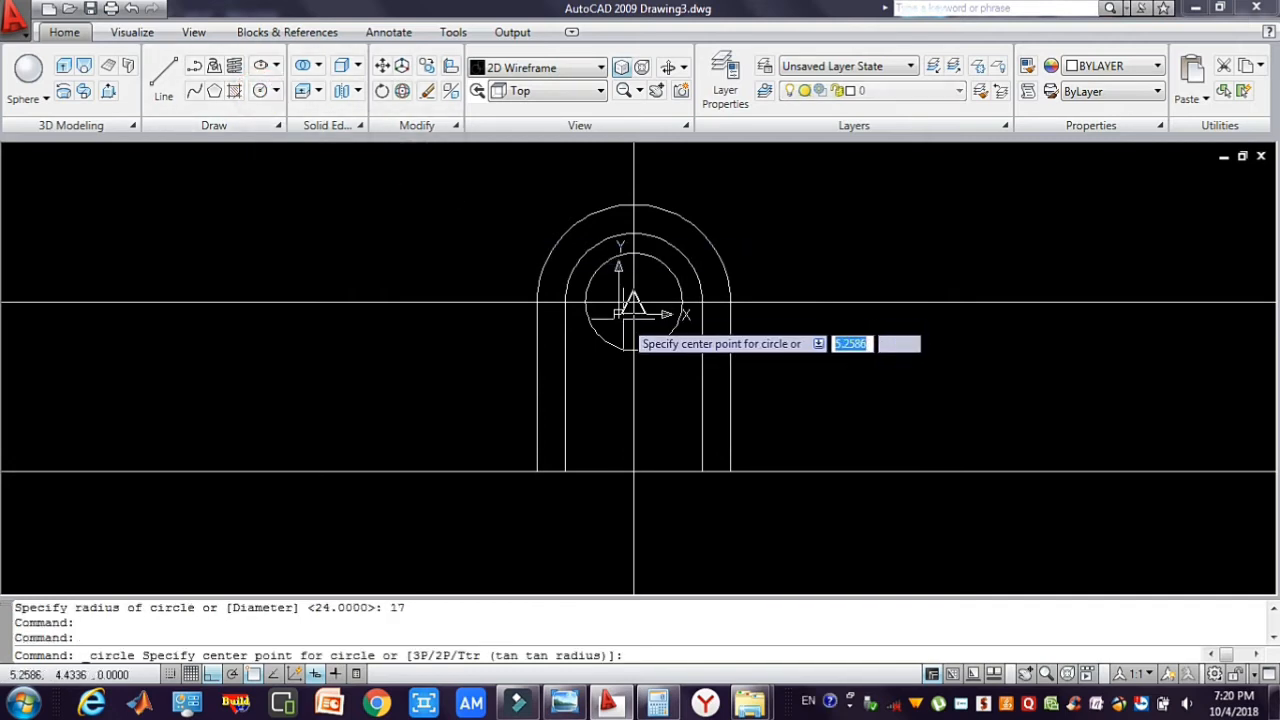
click(630, 300)
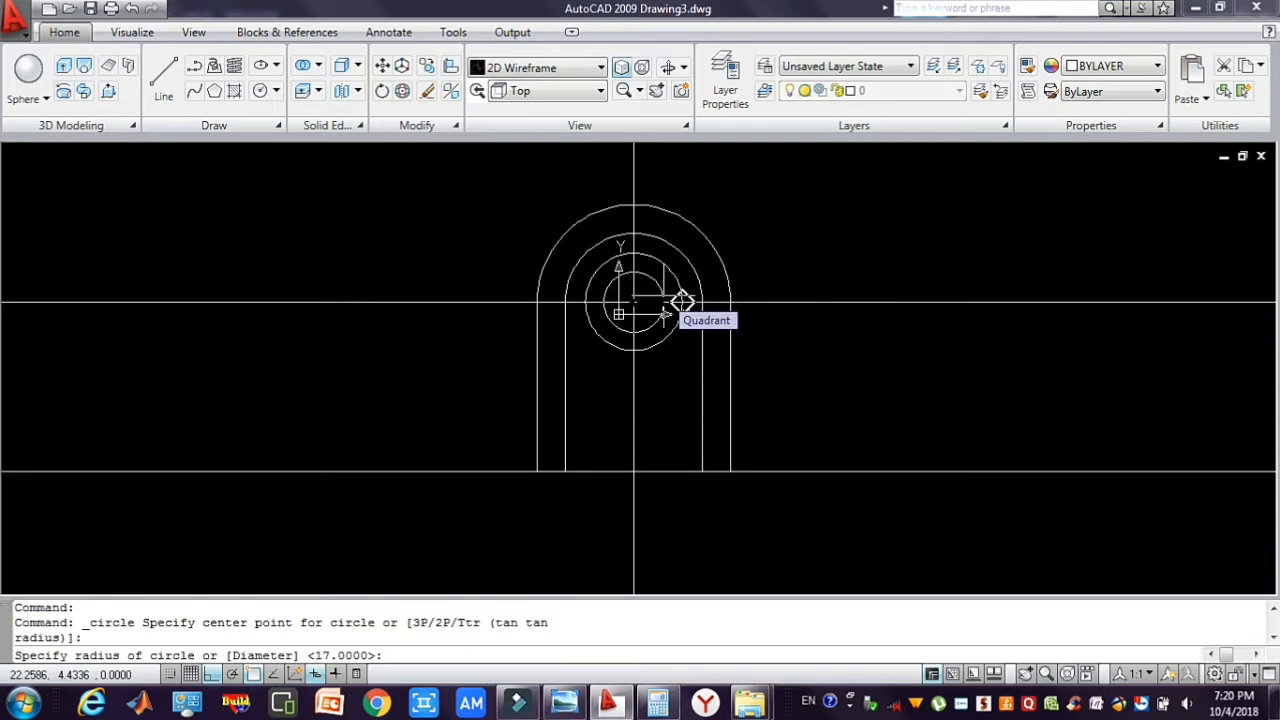
text(6)
key(Return)
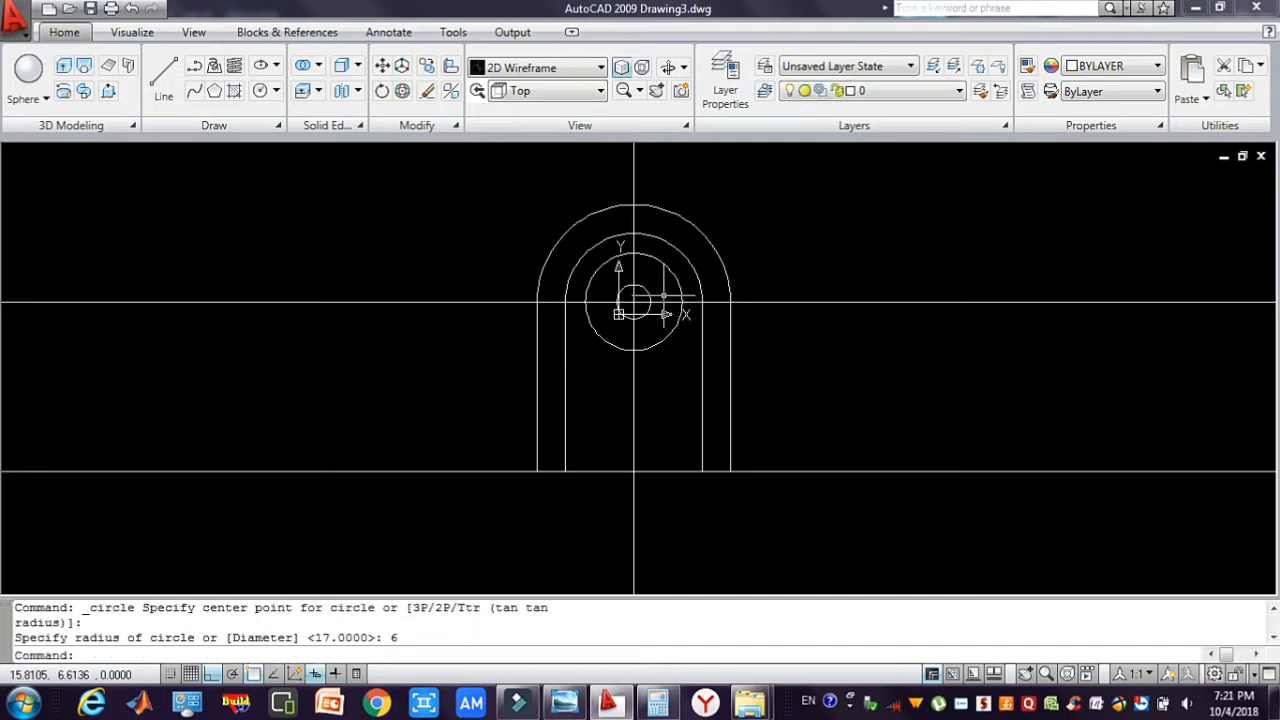
- Draw a circle of radius 14 centred where the vertical construction line crosses the lower horizontal construction line
text(p)
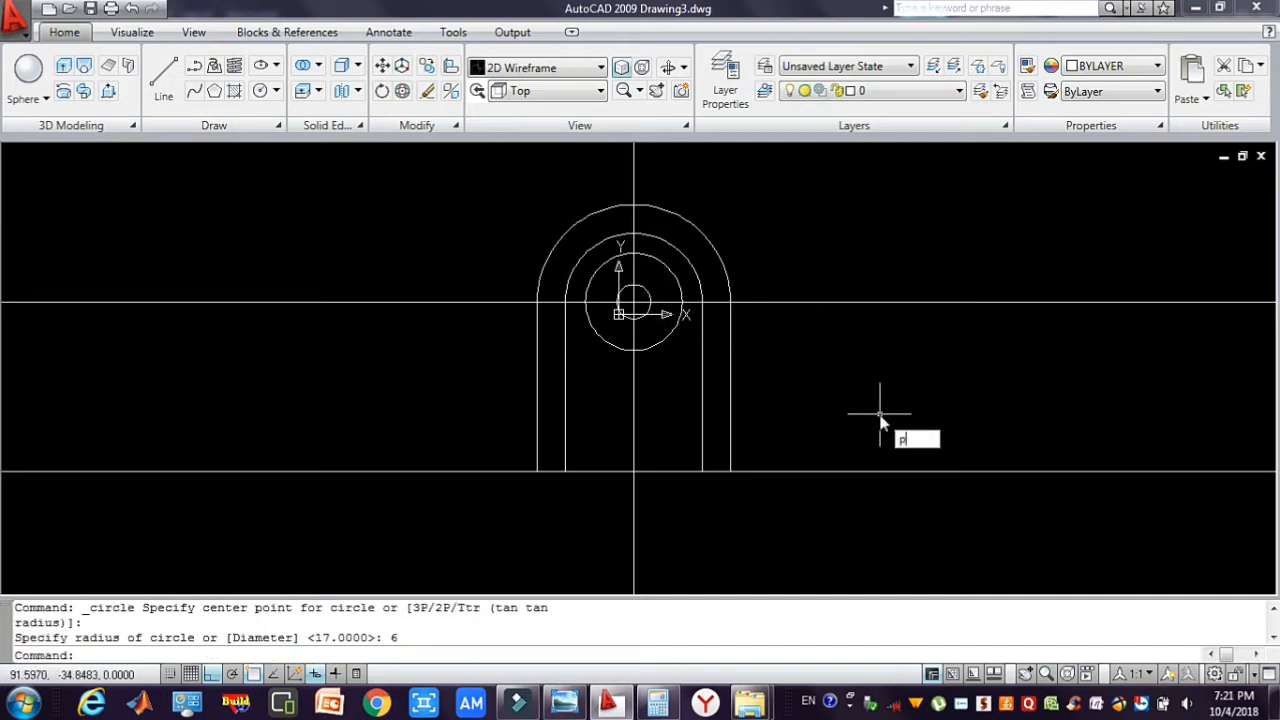
key(Return)
mouse_move(720, 471)
mouse_down()
mouse_move(723, 283)
mouse_move(731, 377)
mouse_move(730, 364)
mouse_up()
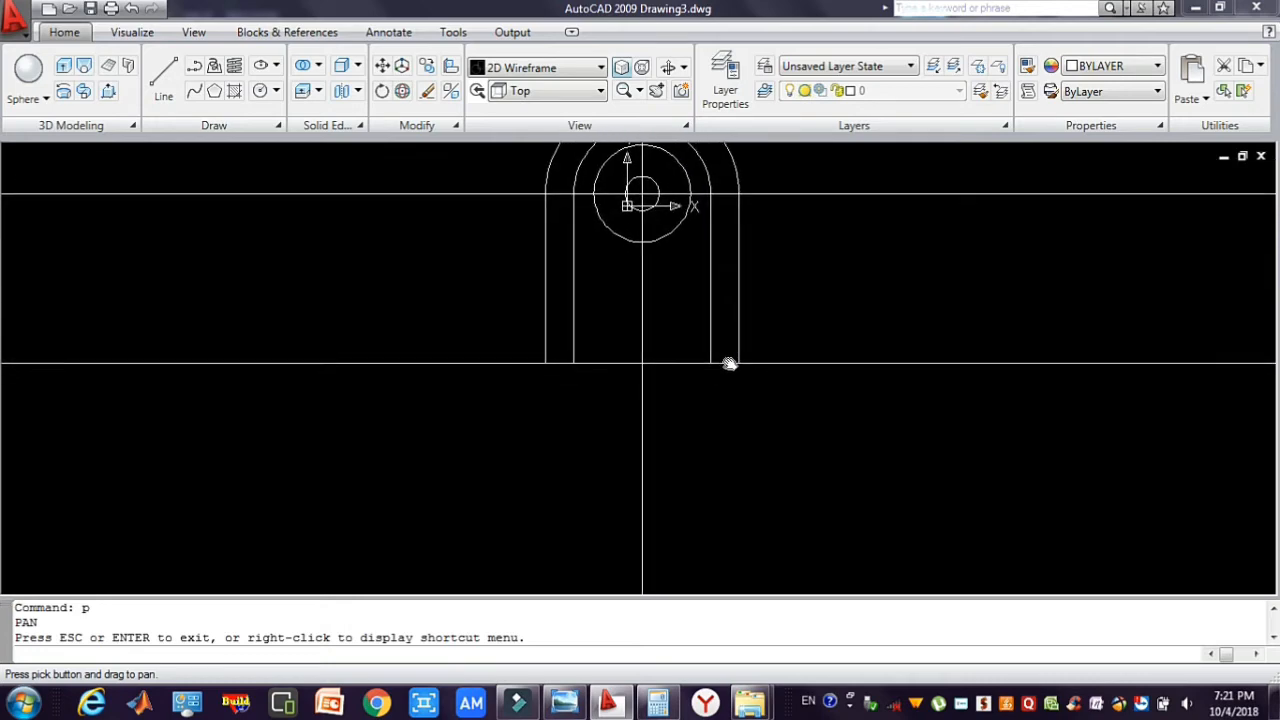
key(Escape)
key(Escape)
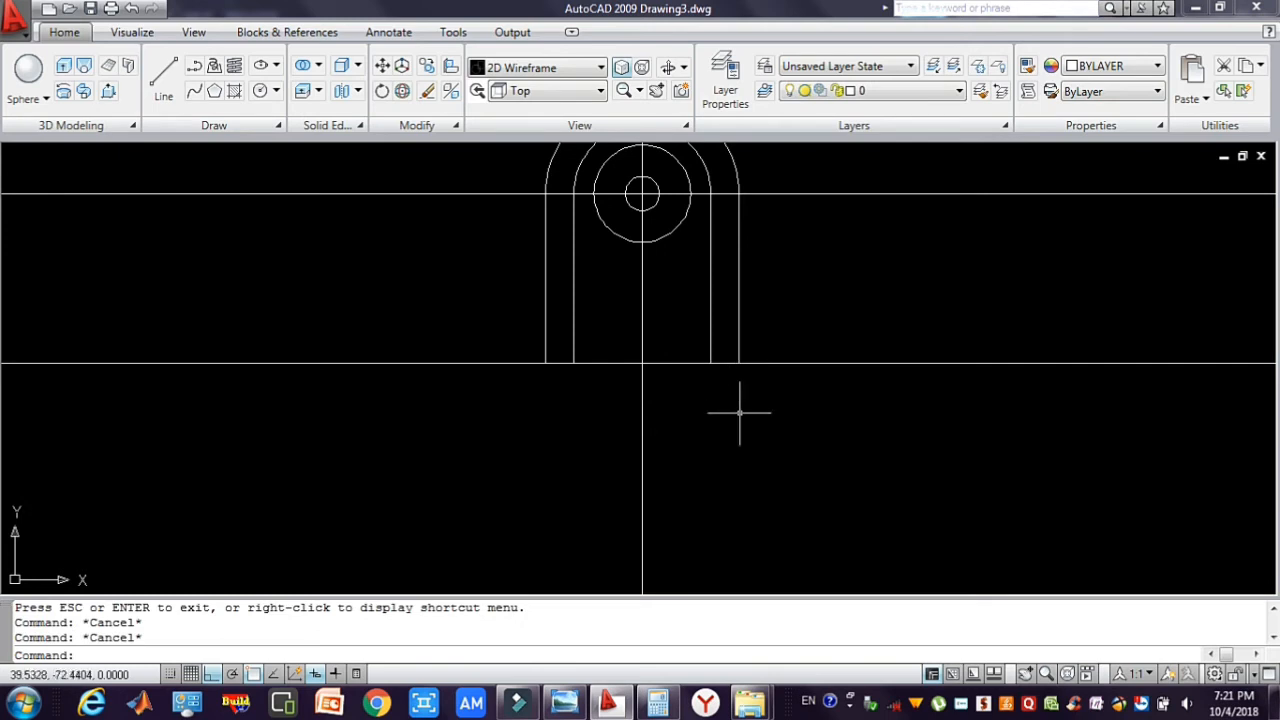
text(c)
key(Return)
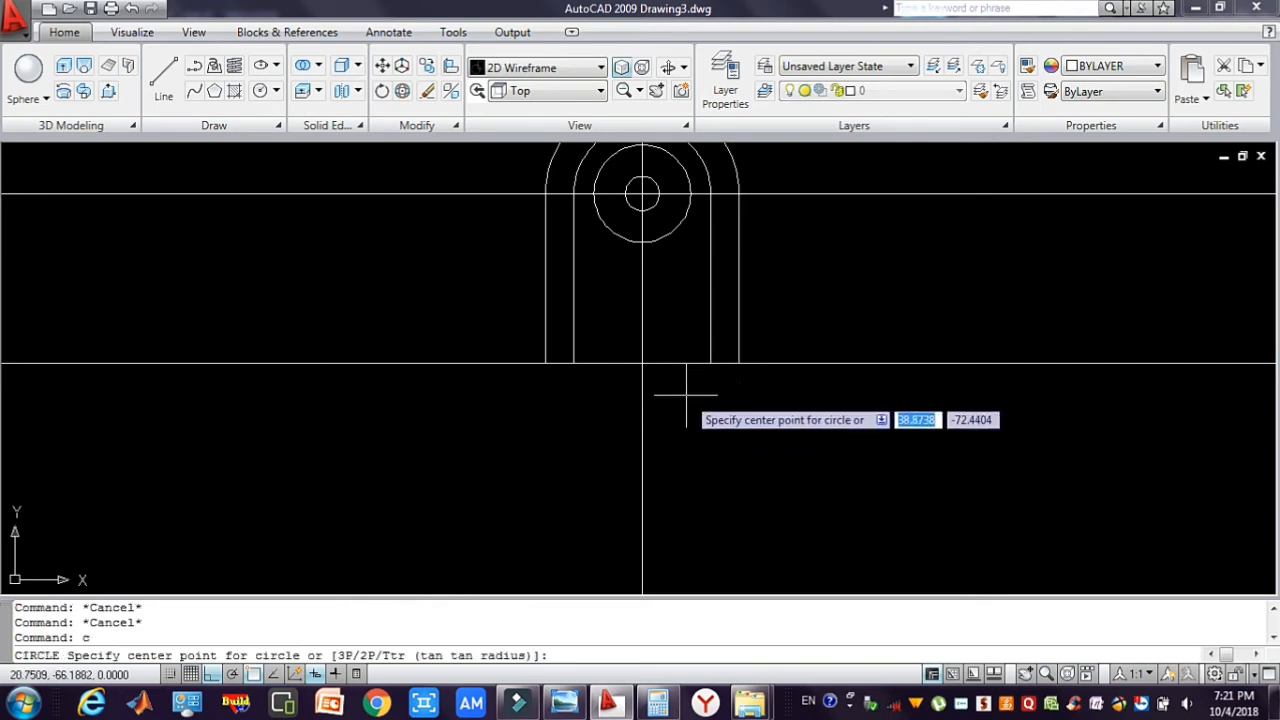
click(642, 363)
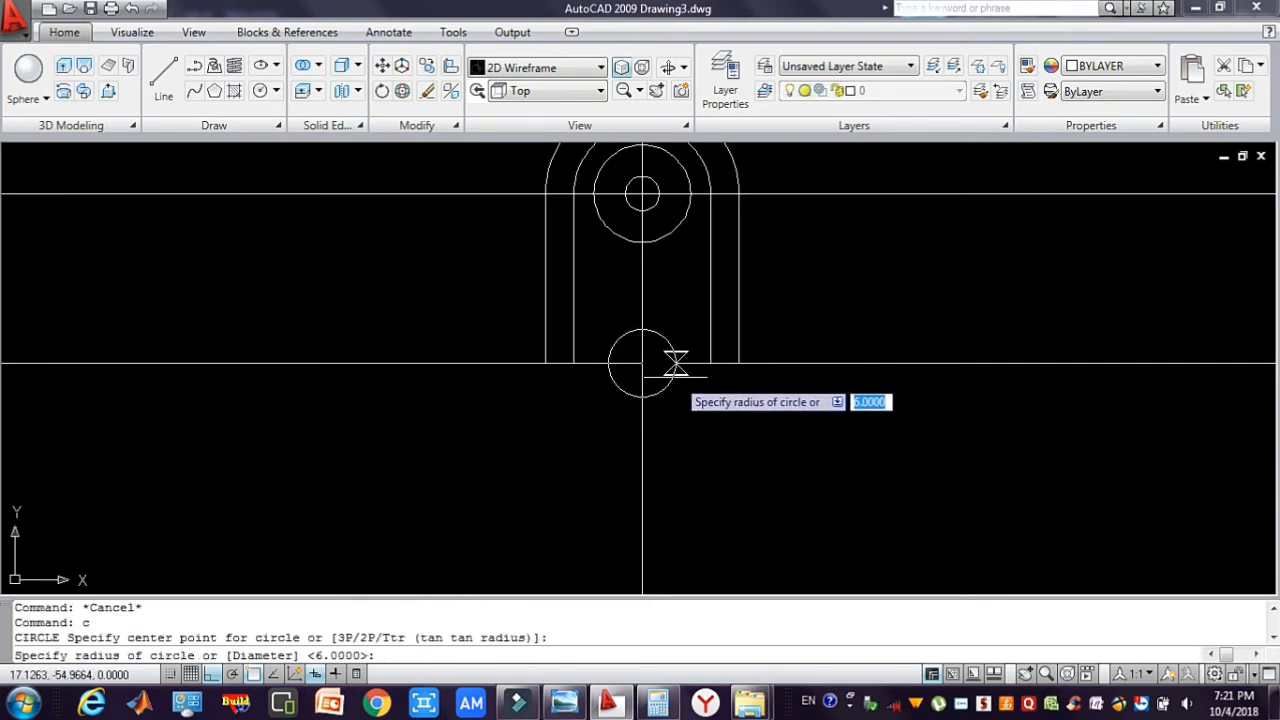
text(1)
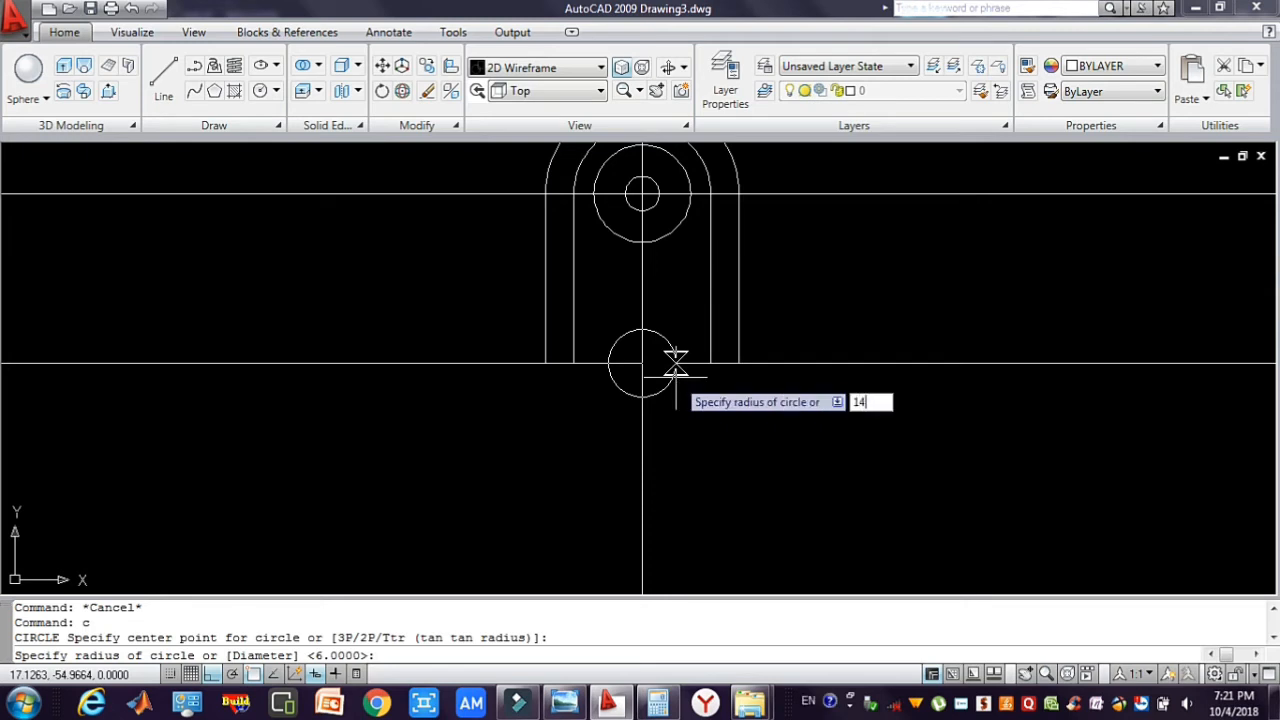
text(4)
key(Return)
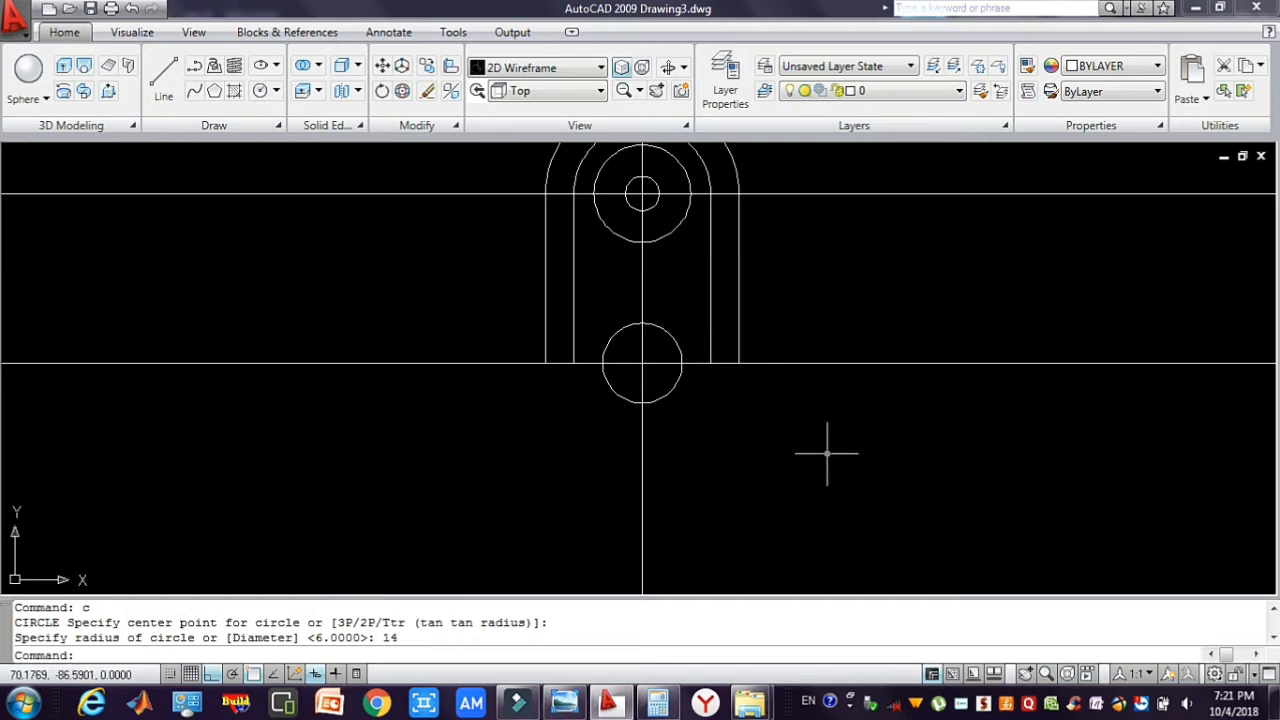
- Draw a vertical polyline about 79 units long straight down from the centre of the radius 14 circle
text(p)
key(Return)
drag(757, 514, 757, 386)
key(Escape)
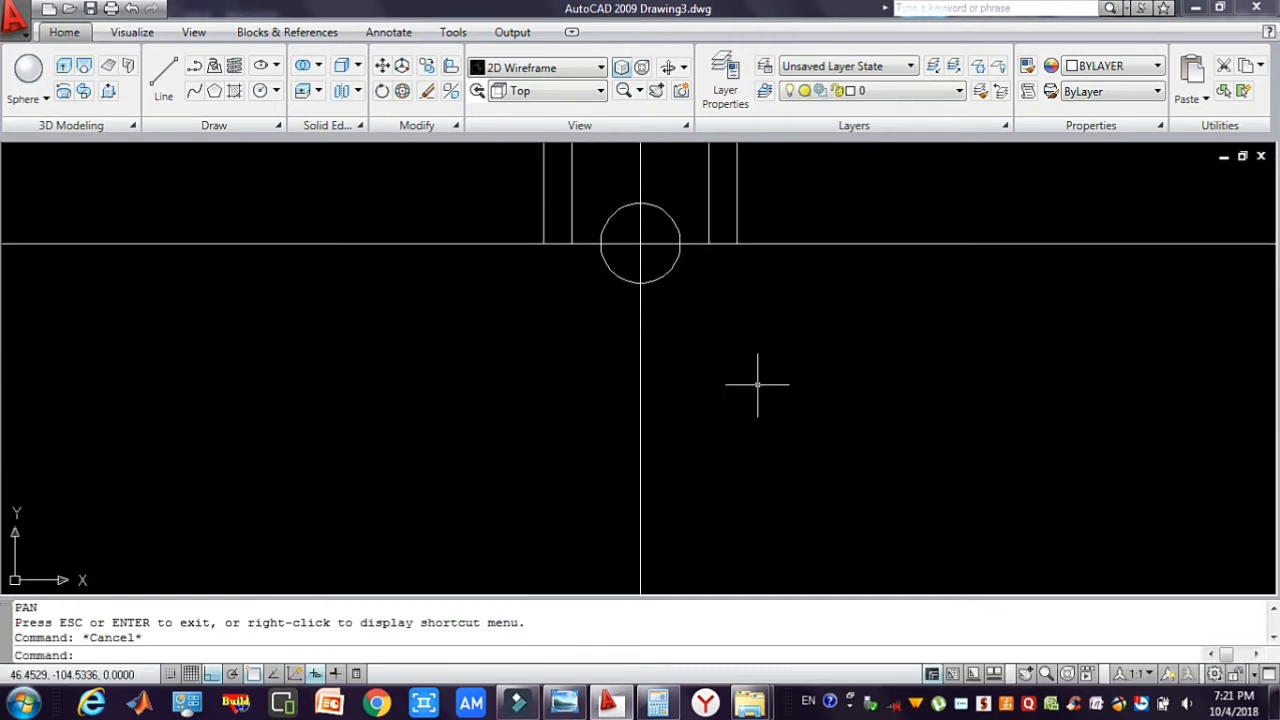
click(195, 67)
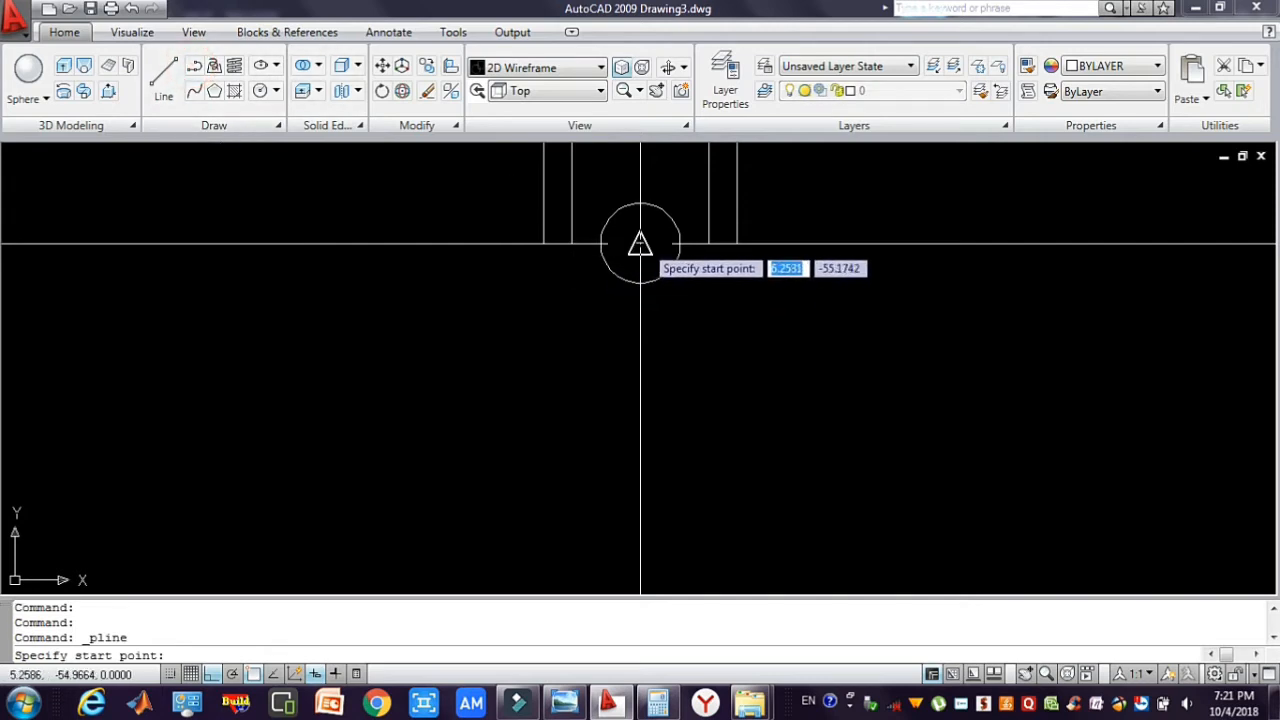
click(640, 241)
click(640, 468)
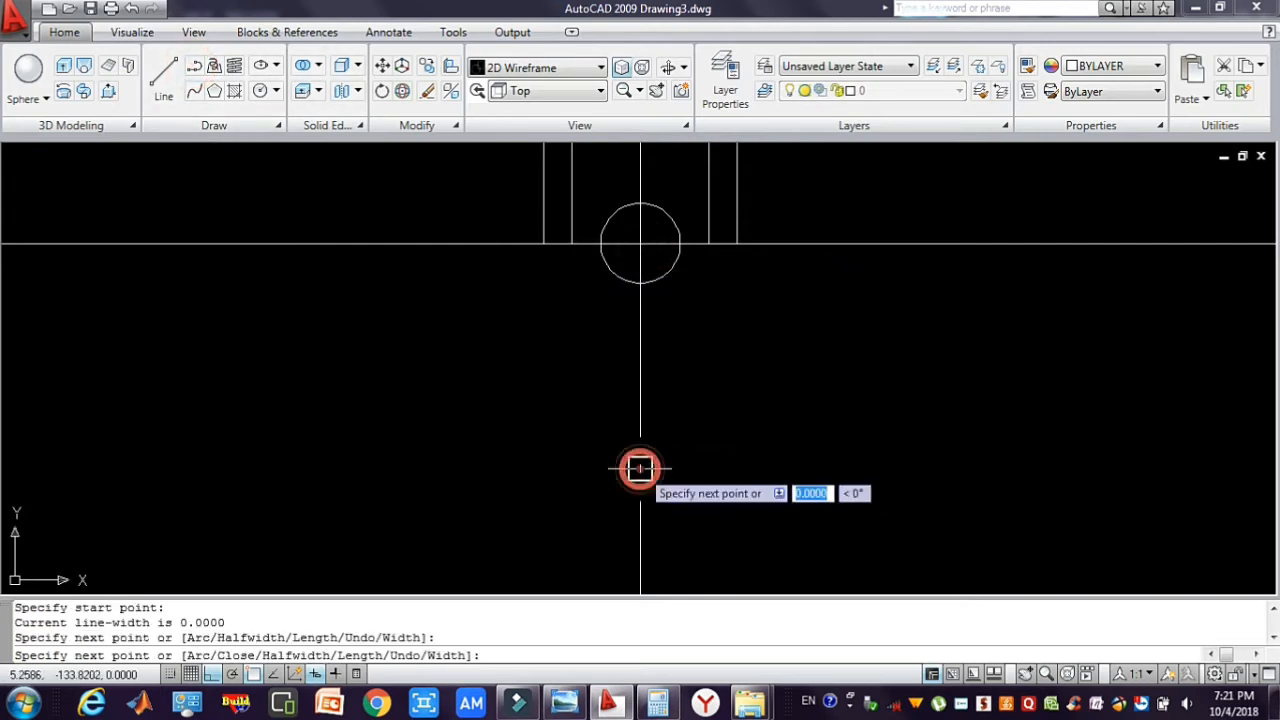
key(Escape)
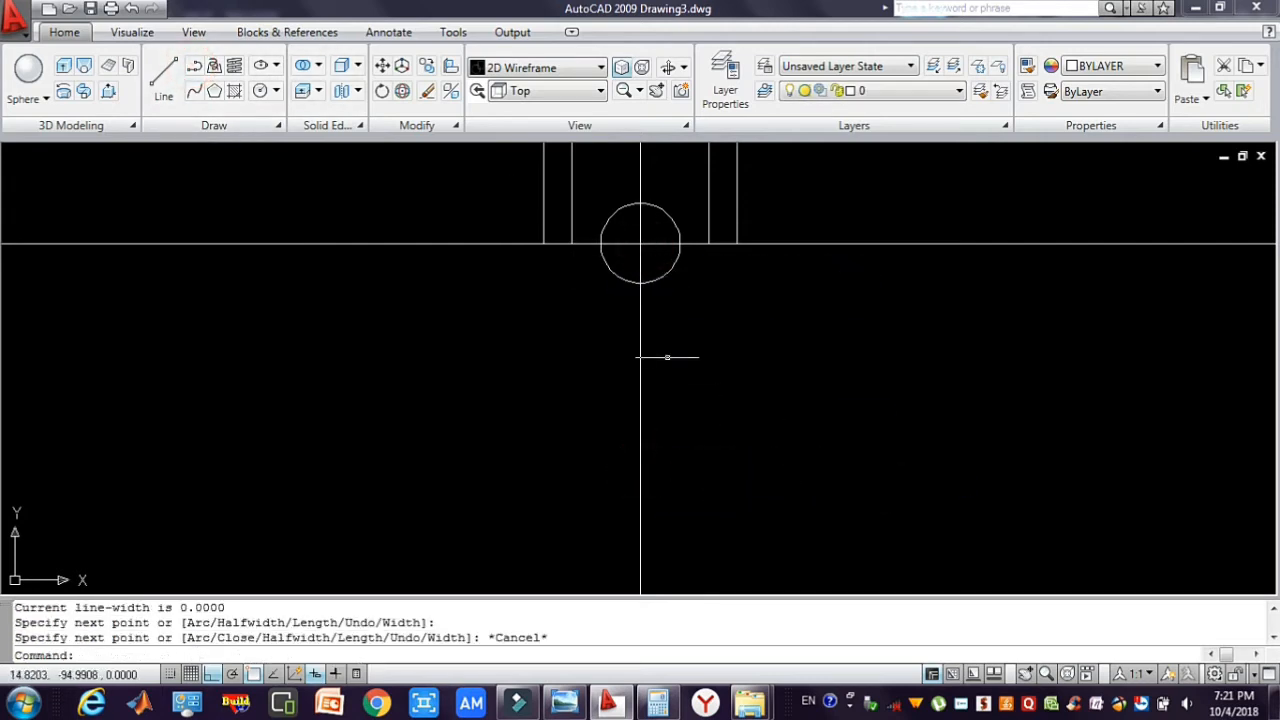
- Rotate the vertical polyline below the radius 14 circle by 30 degrees about the circle's centre
click(640, 328)
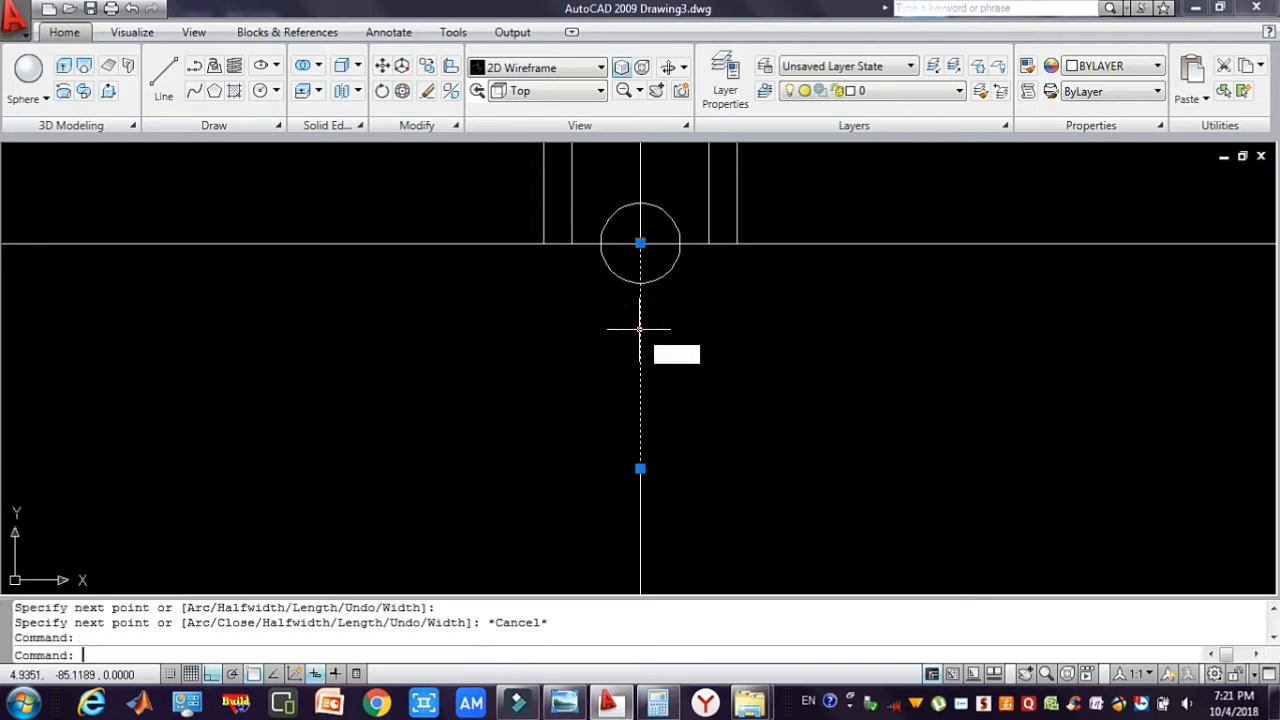
key(Return)
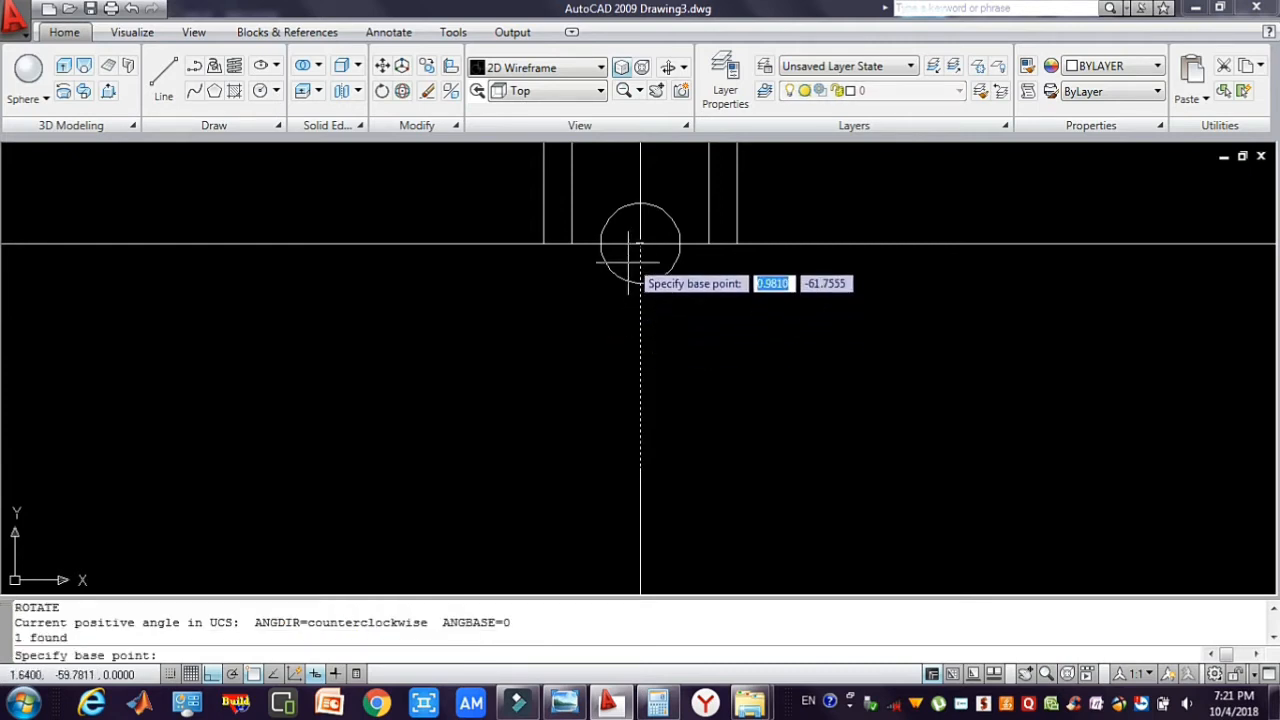
click(640, 245)
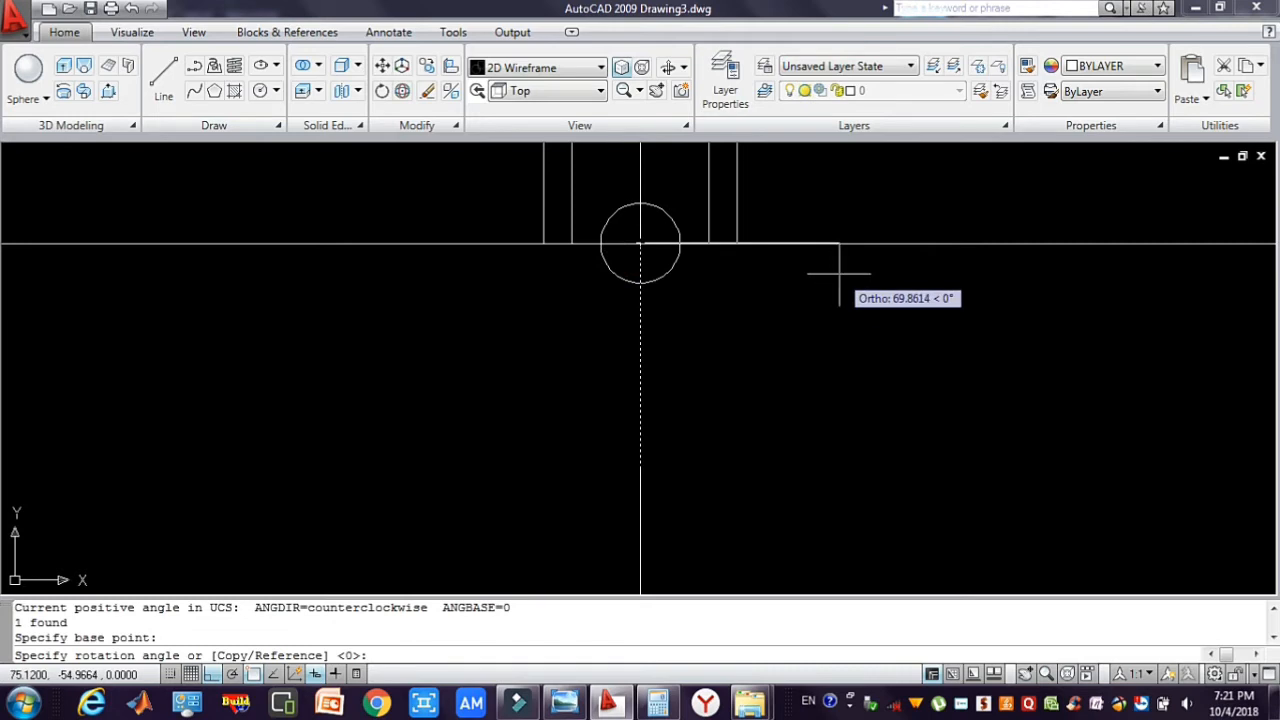
text(3)
key(Return)
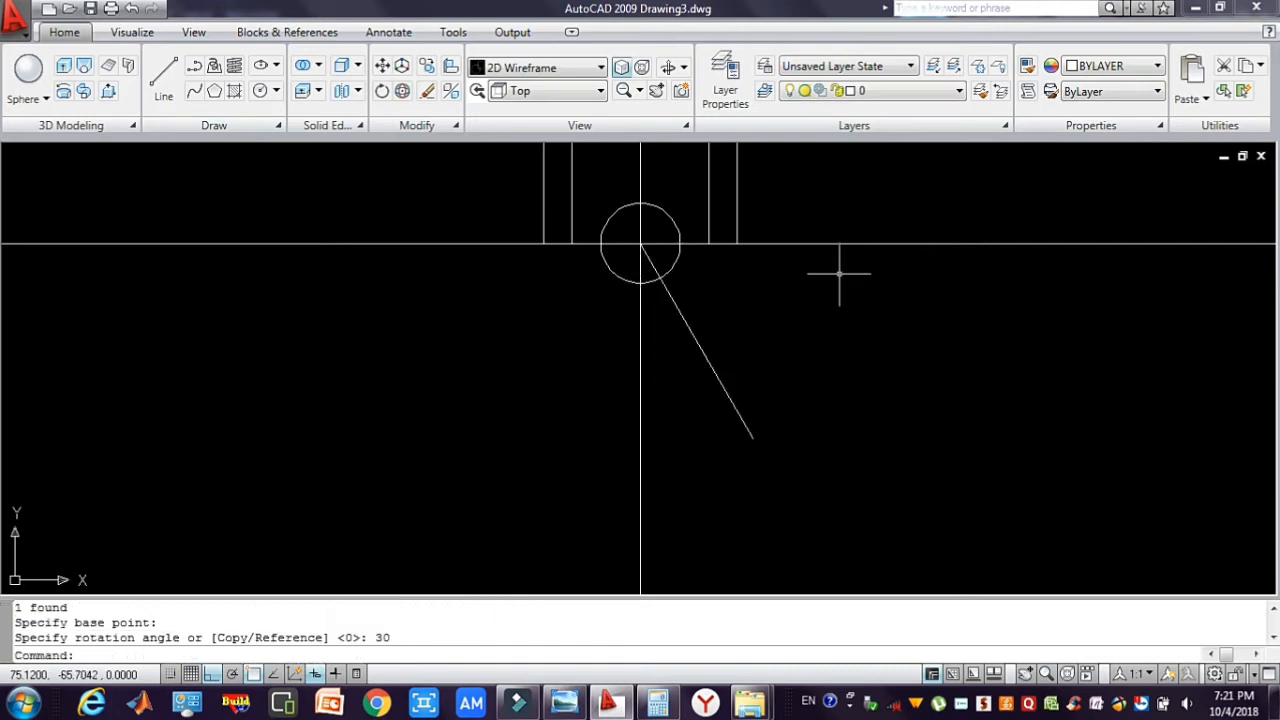
- Mirror the slanted polyline across the vertical construction line, keeping the source object
click(743, 358)
click(700, 378)
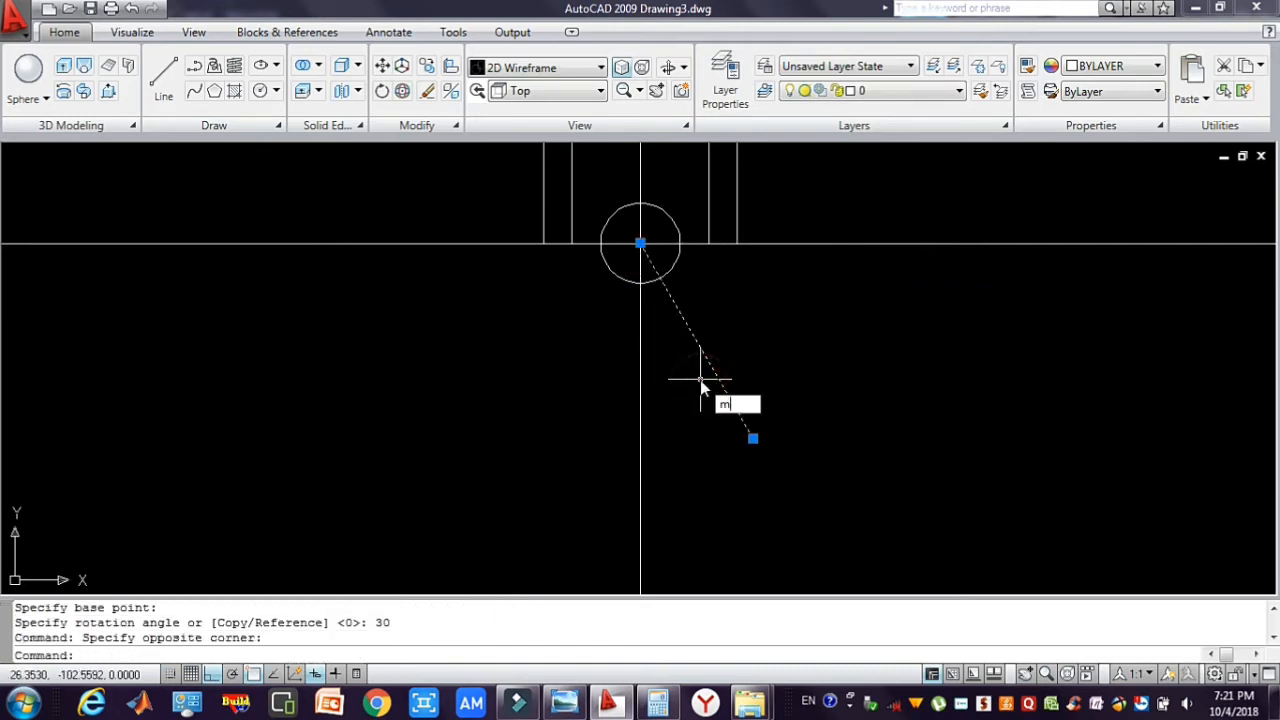
text(mi)
key(Return)
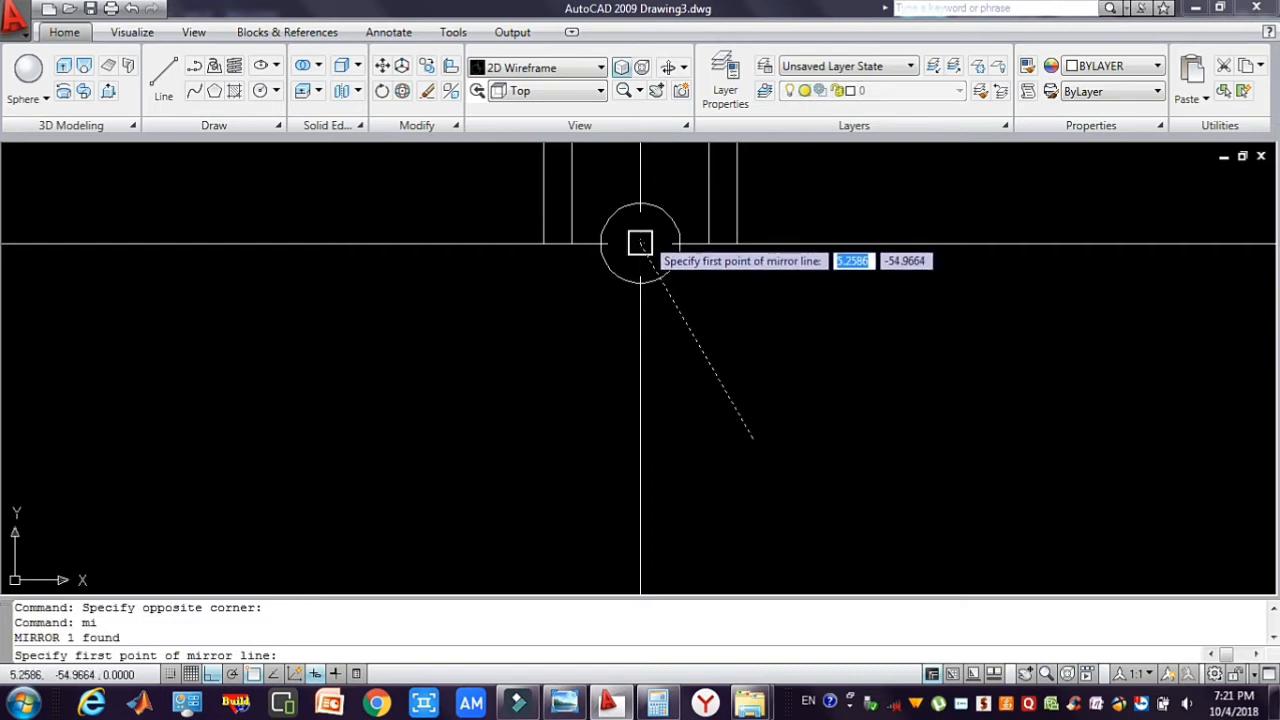
click(640, 243)
click(640, 463)
key(Return)
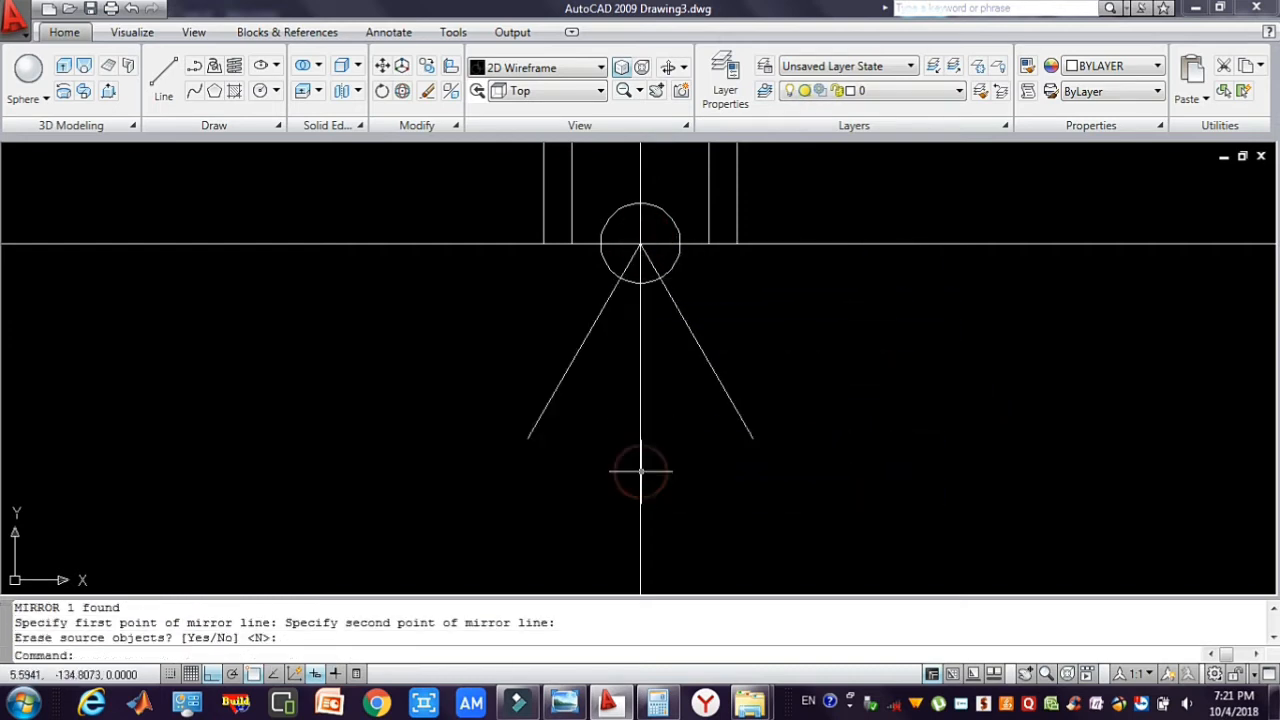
- Delete the original slanted polyline on the right of the vertical construction line
click(735, 365)
click(705, 378)
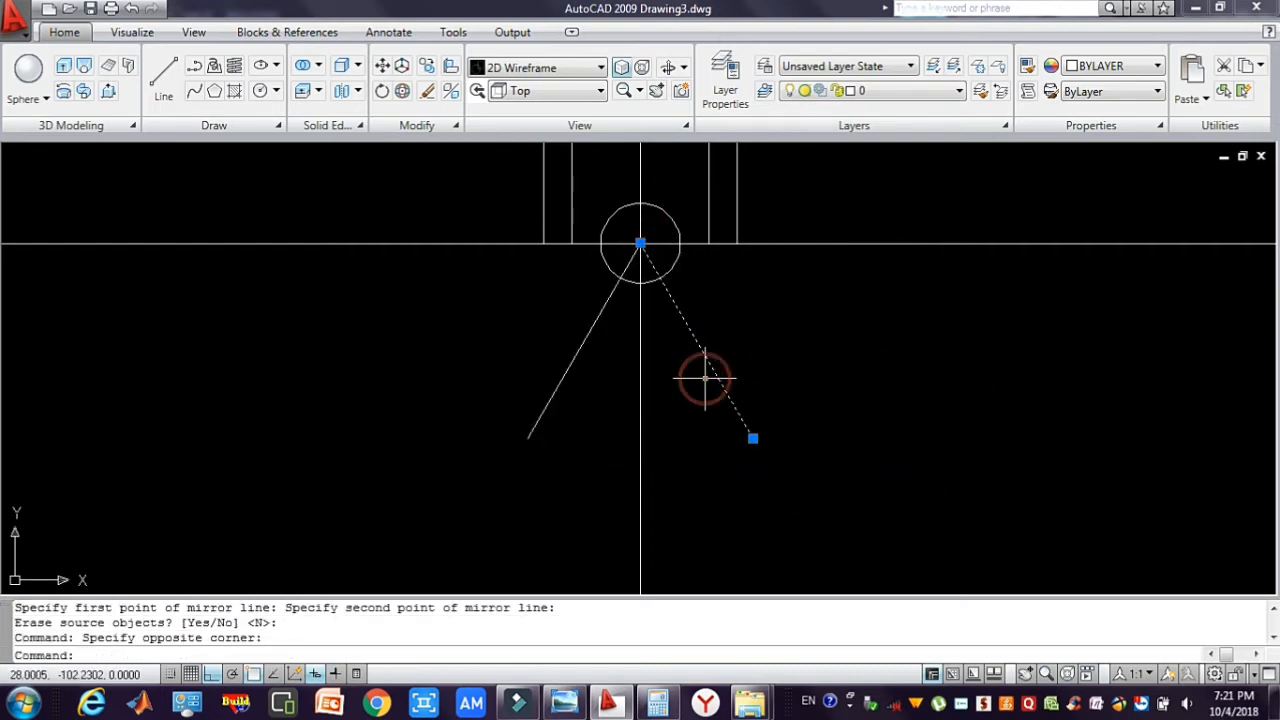
key(Delete)
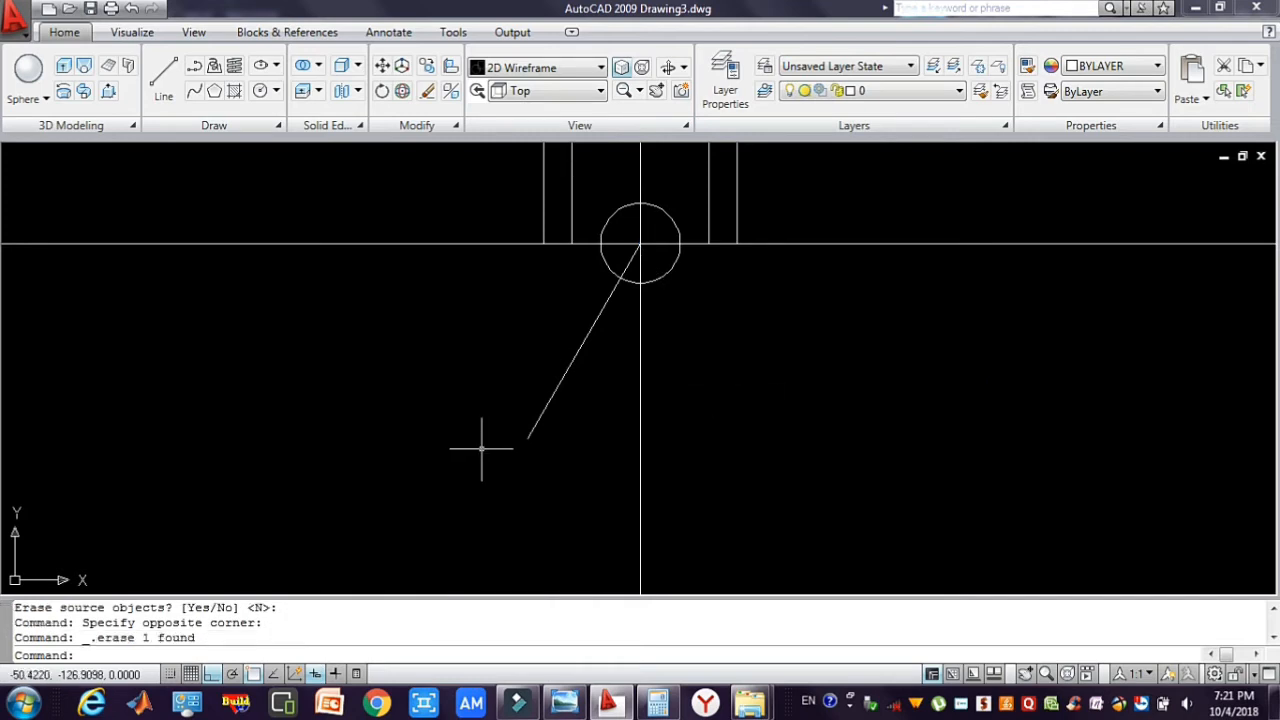
- Draw a horizontal line 50 units long in the empty area right of the vertical construction line
key(Return)
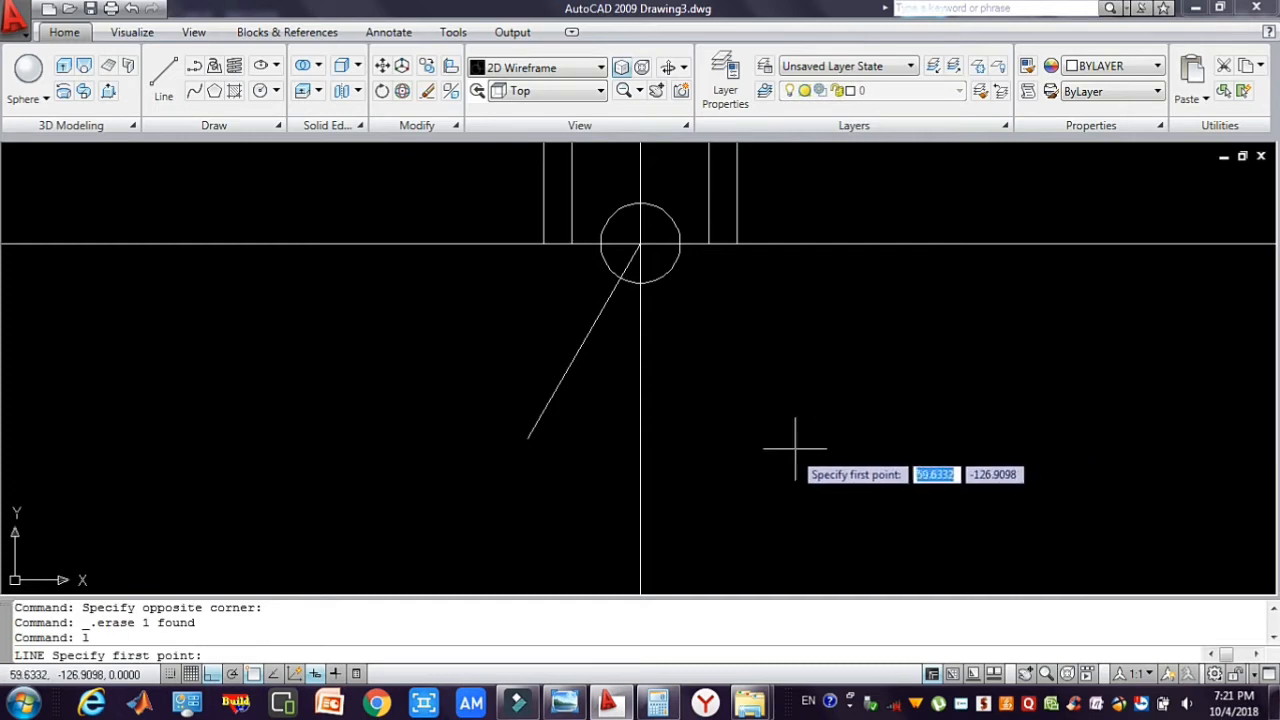
click(788, 449)
text(50)
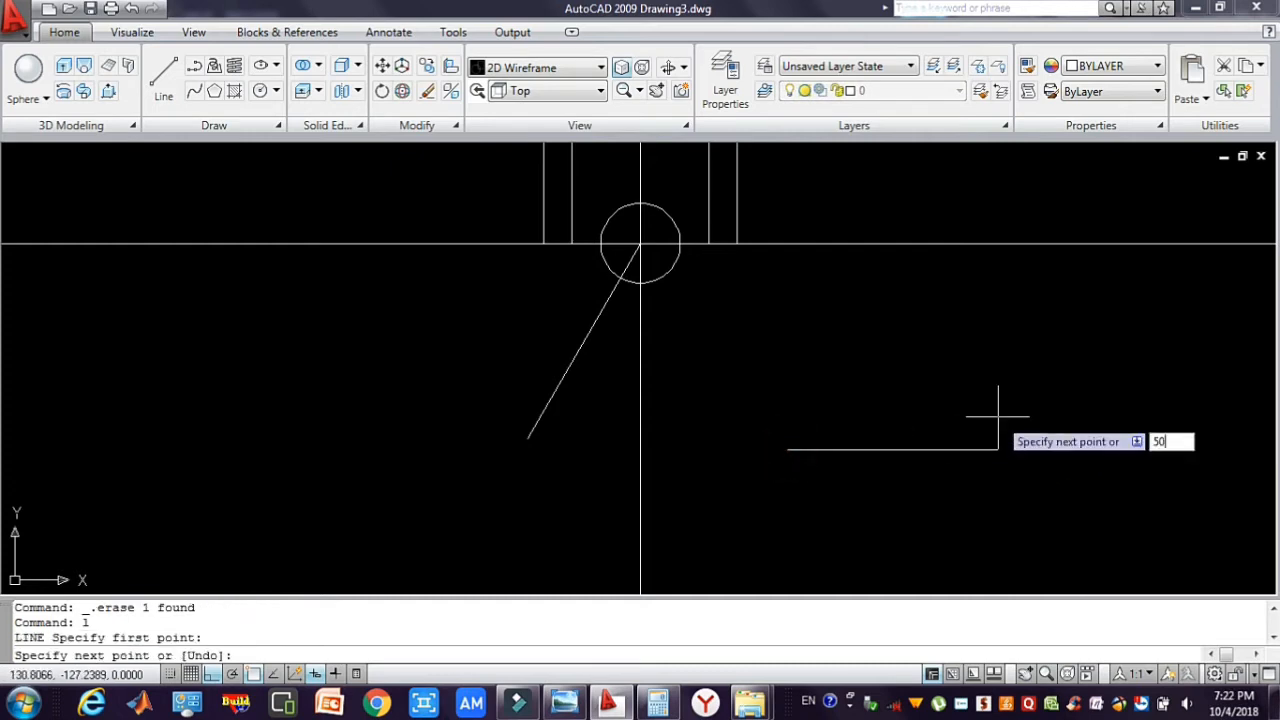
key(Return)
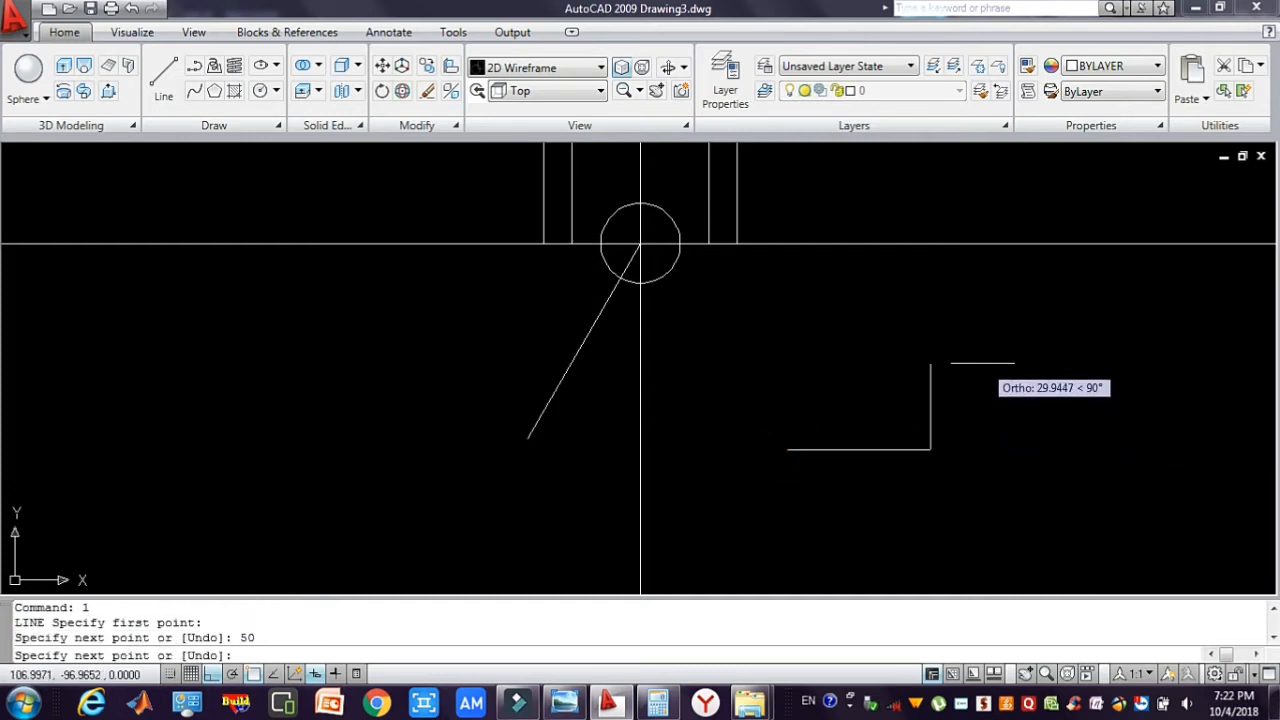
key(Escape)
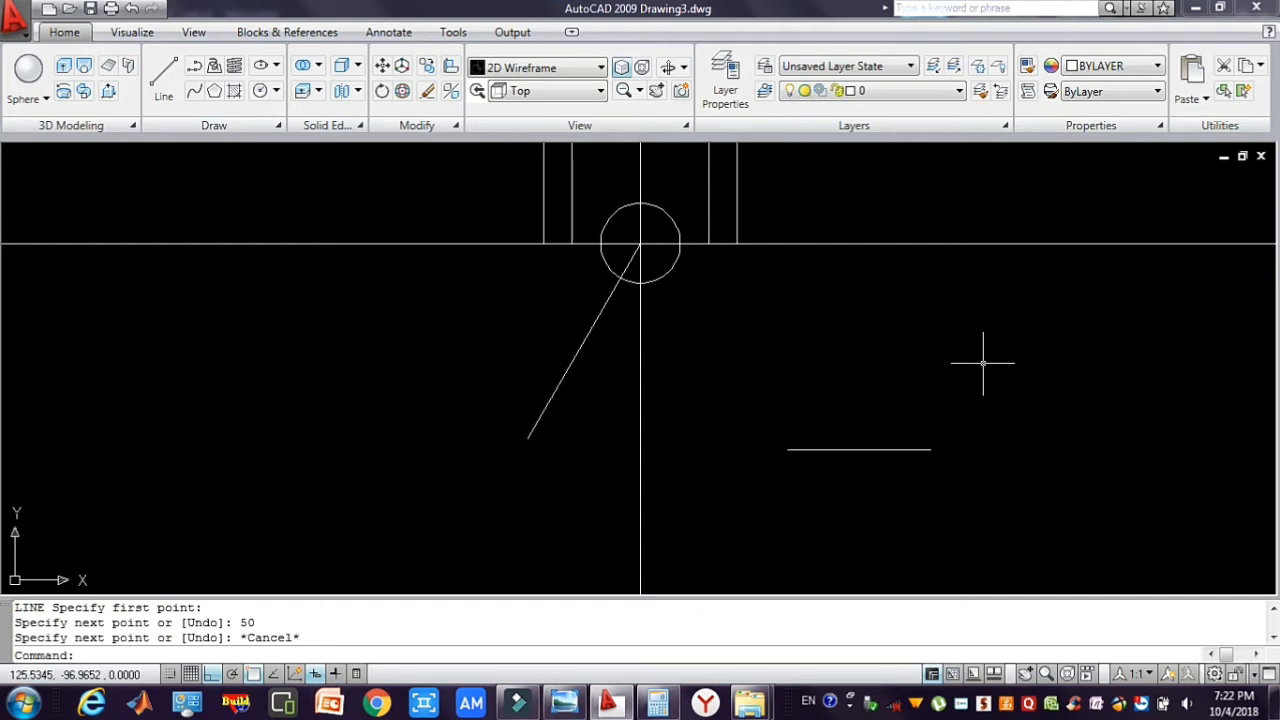
- Move the 50-unit horizontal line by its midpoint onto the lower end of the slanted polyline
click(906, 386)
click(852, 516)
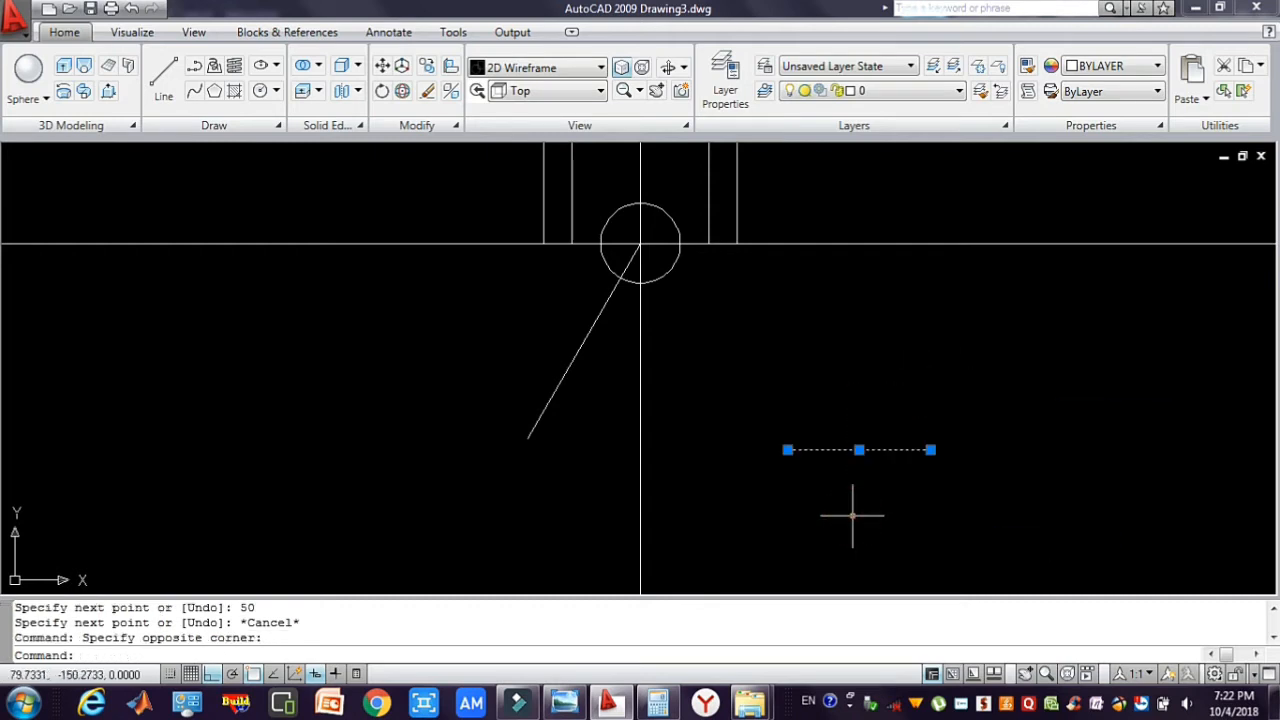
key(Return)
click(859, 449)
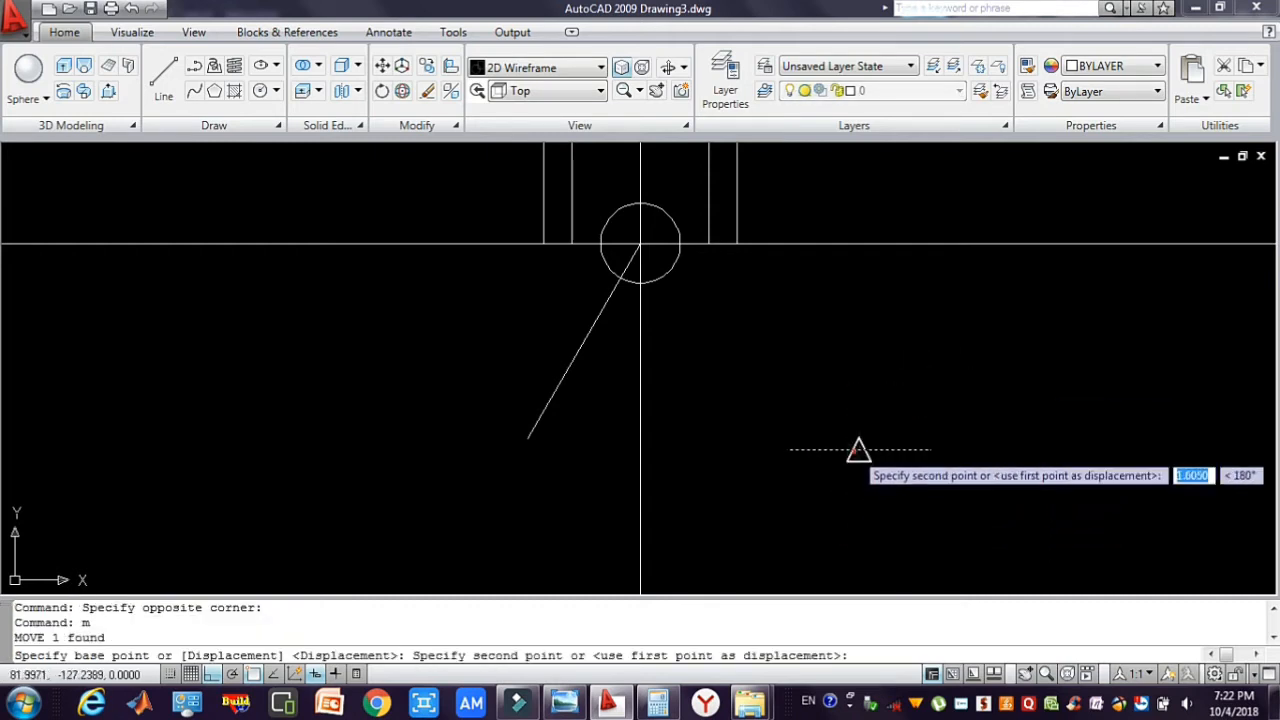
click(529, 437)
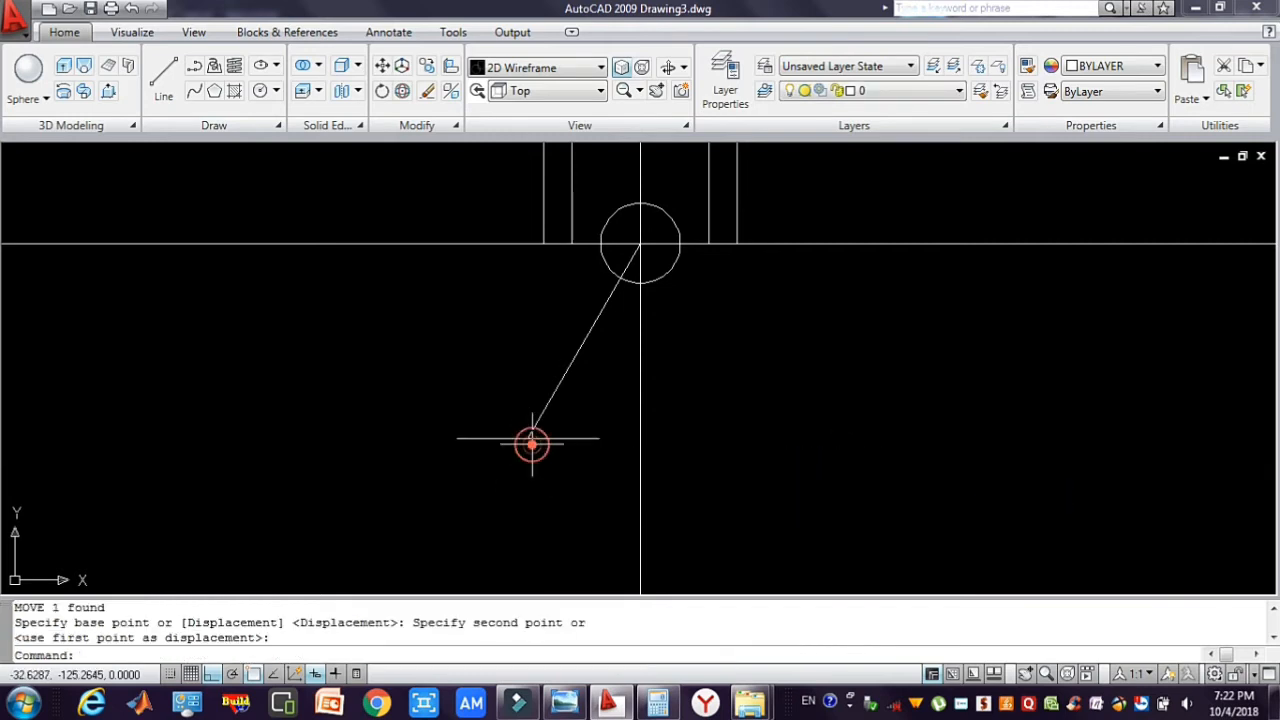
- Delete the 50-unit horizontal line at the lower end of the slanted polyline
click(598, 420)
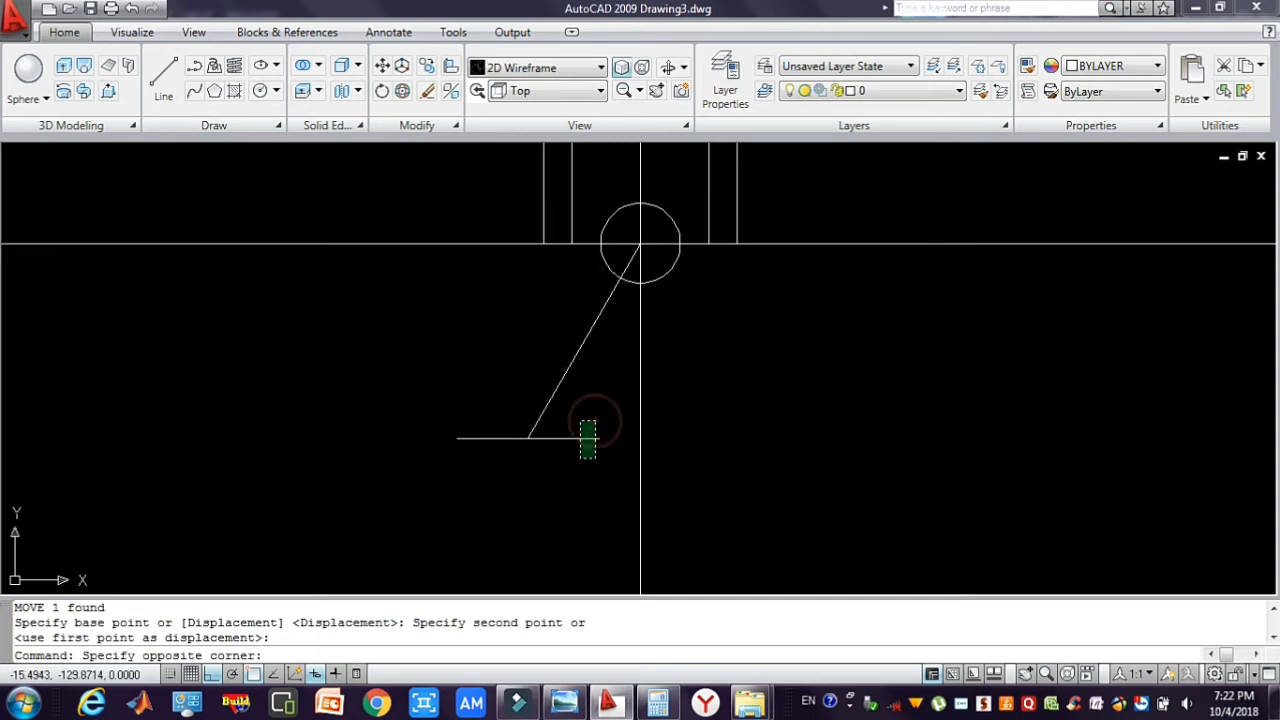
click(578, 455)
key(Delete)
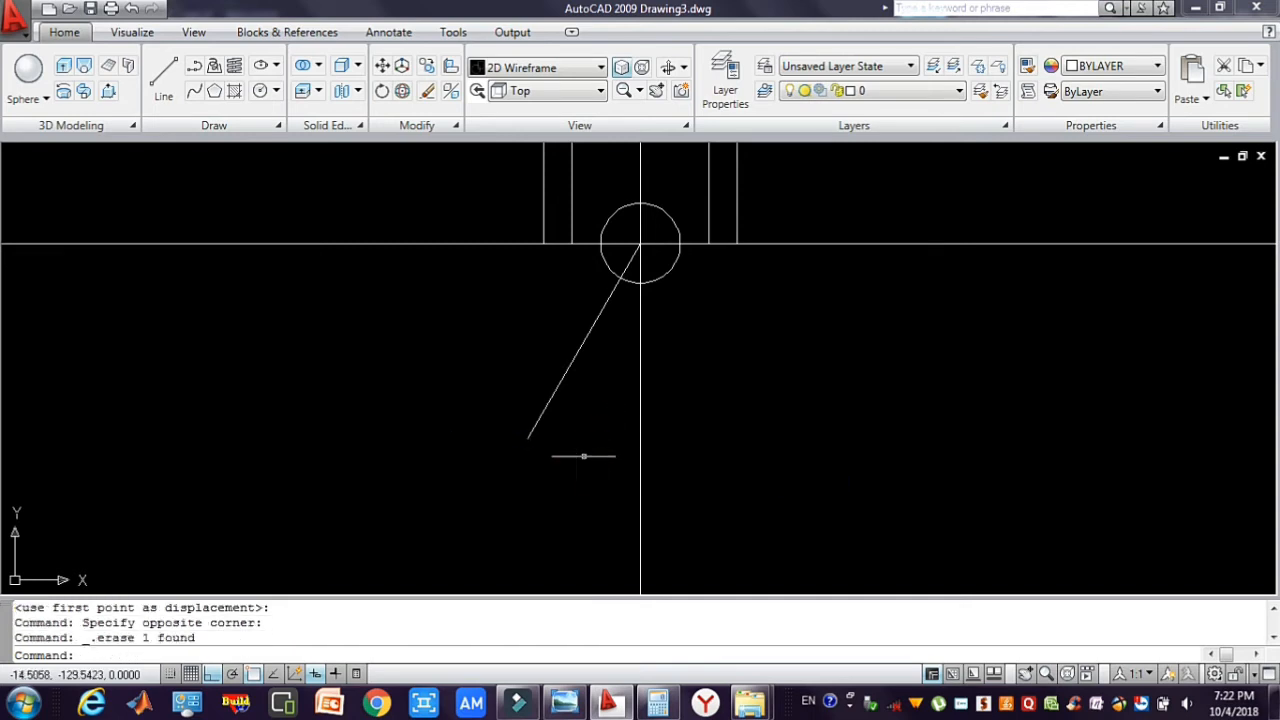
text(l)
key(Return)
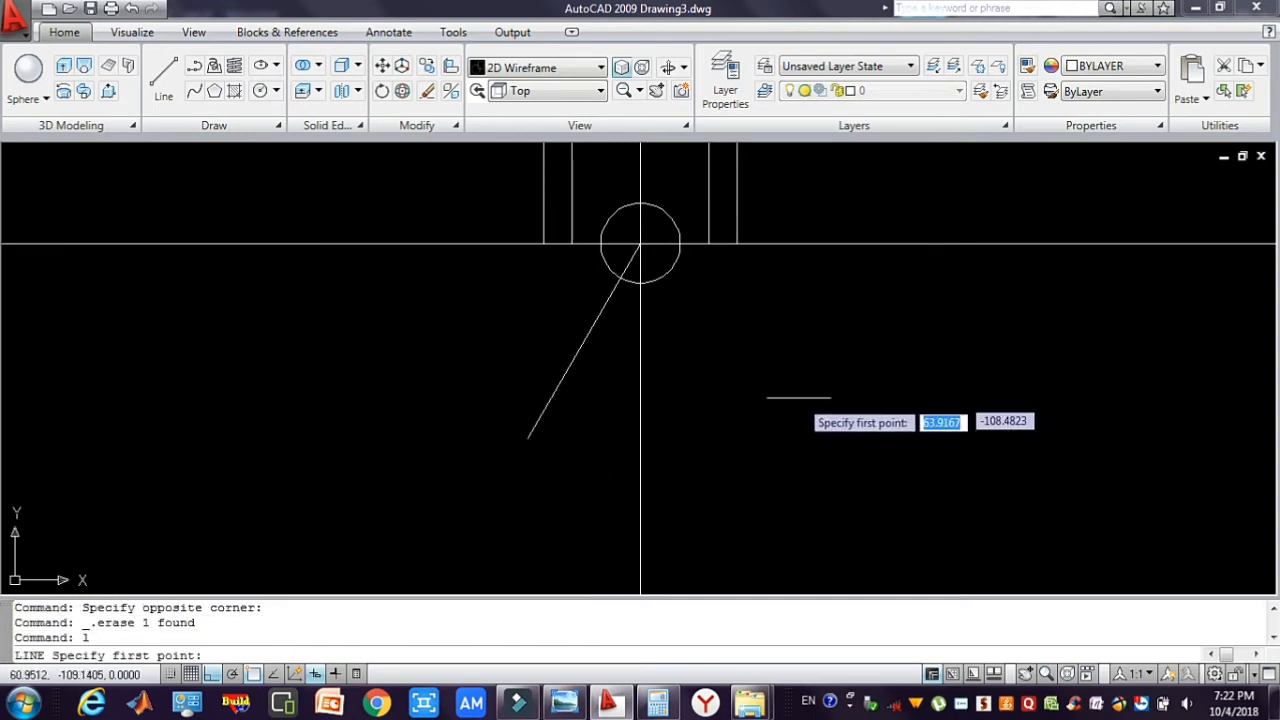
click(763, 431)
text(1)
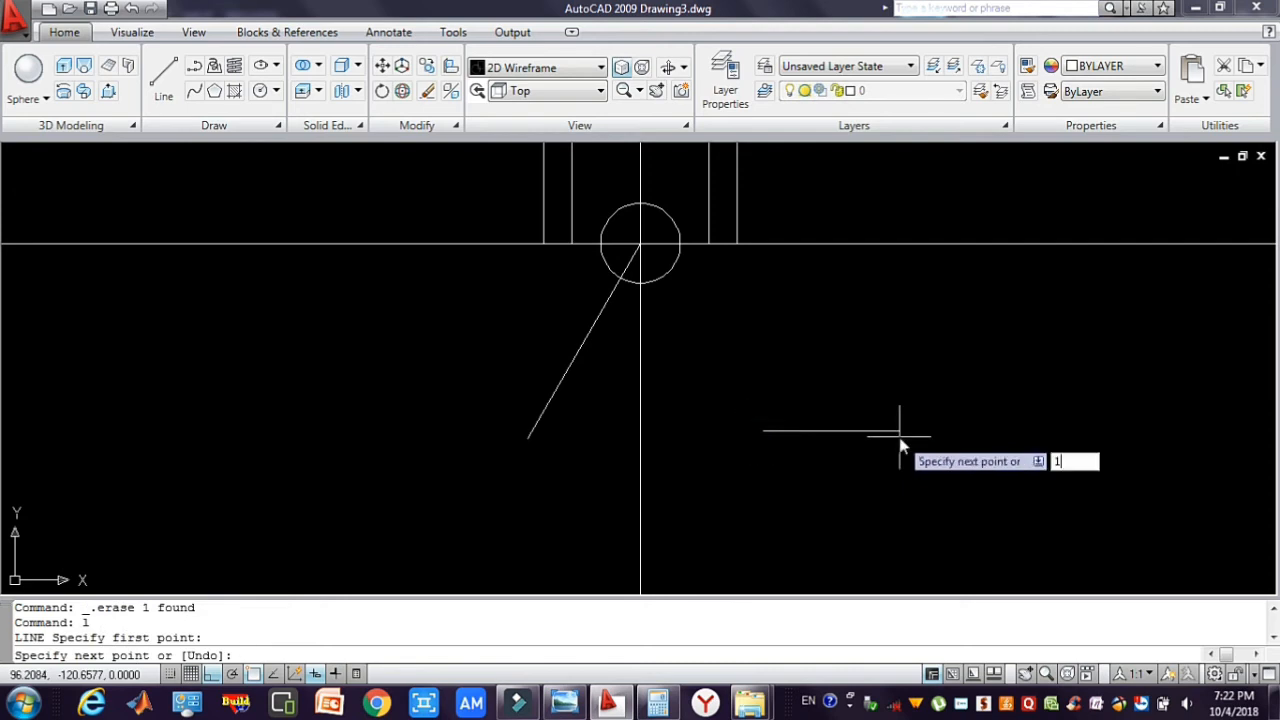
text(00)
key(Return)
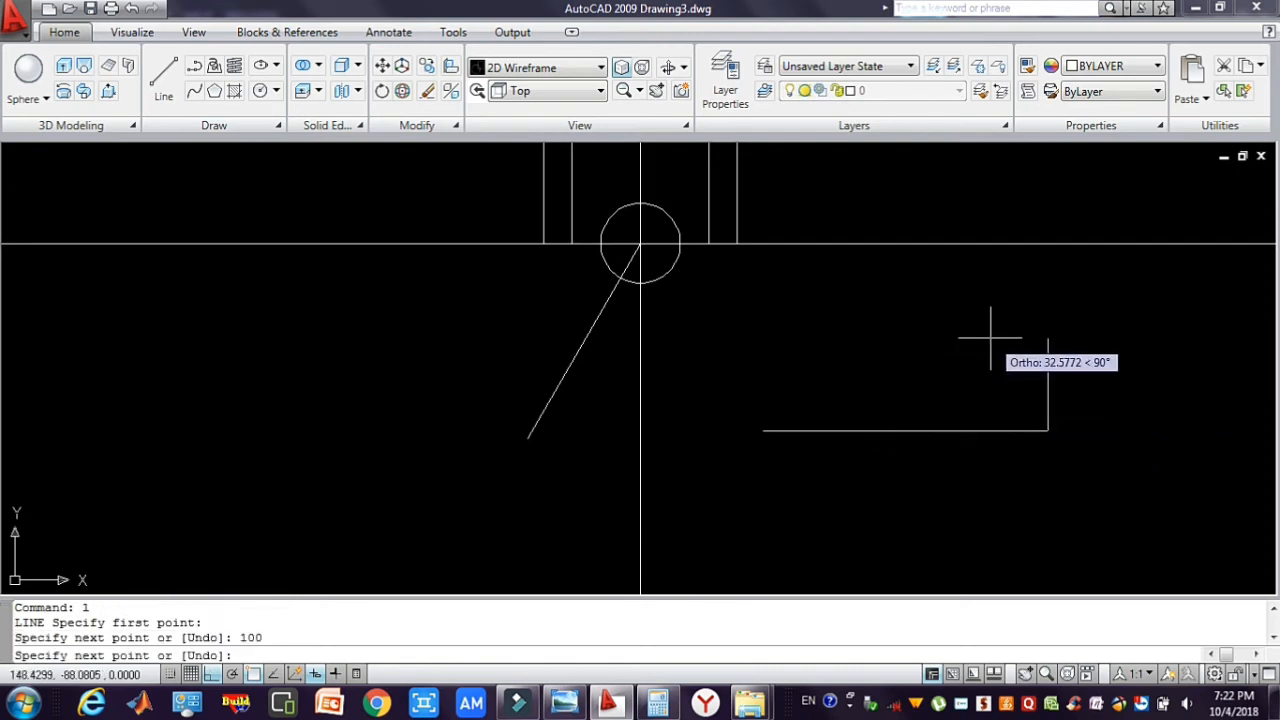
key(ctrl+z)
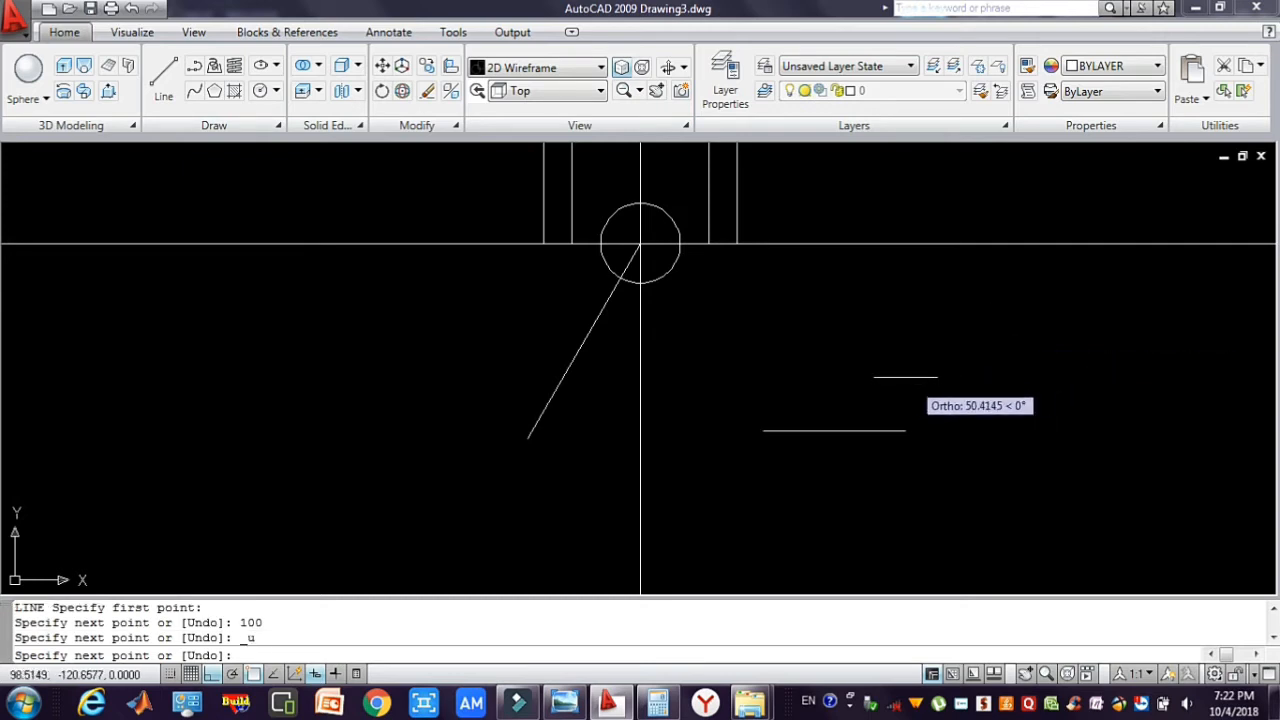
key(Escape)
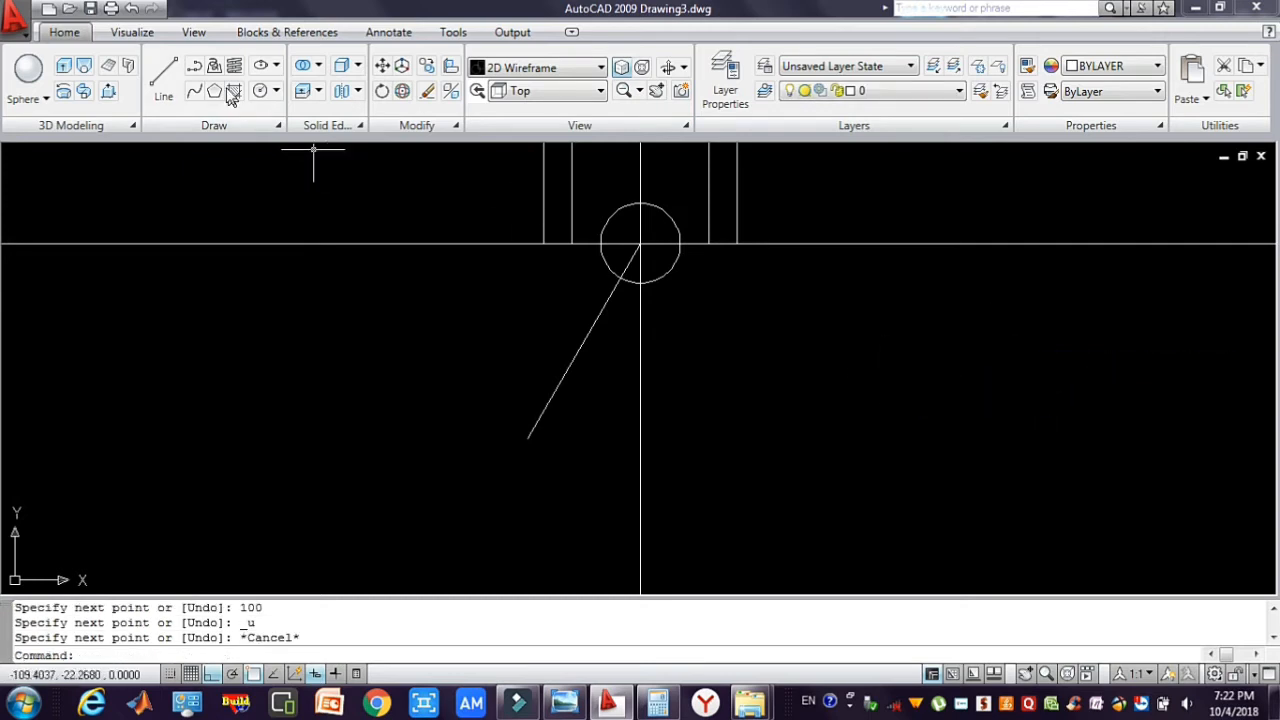
- Draw a horizontal polyline 80 units long in the empty area right of the vertical construction line
click(195, 66)
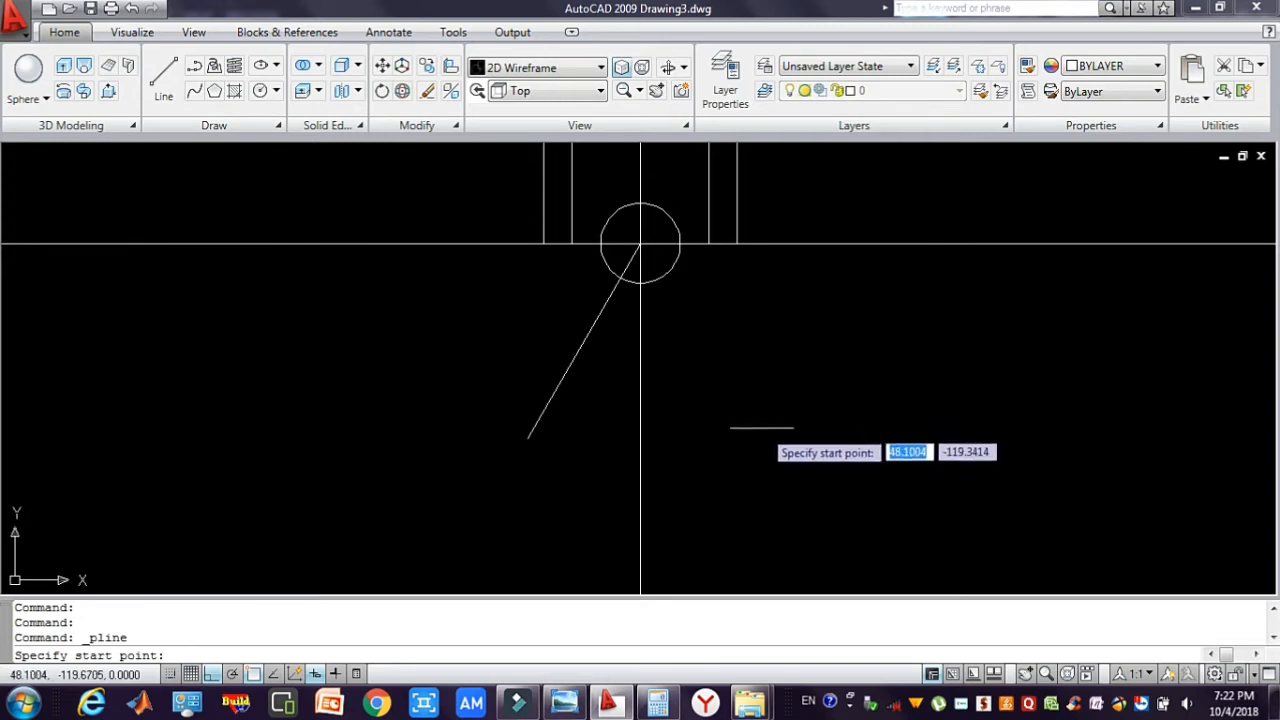
click(765, 453)
text(80)
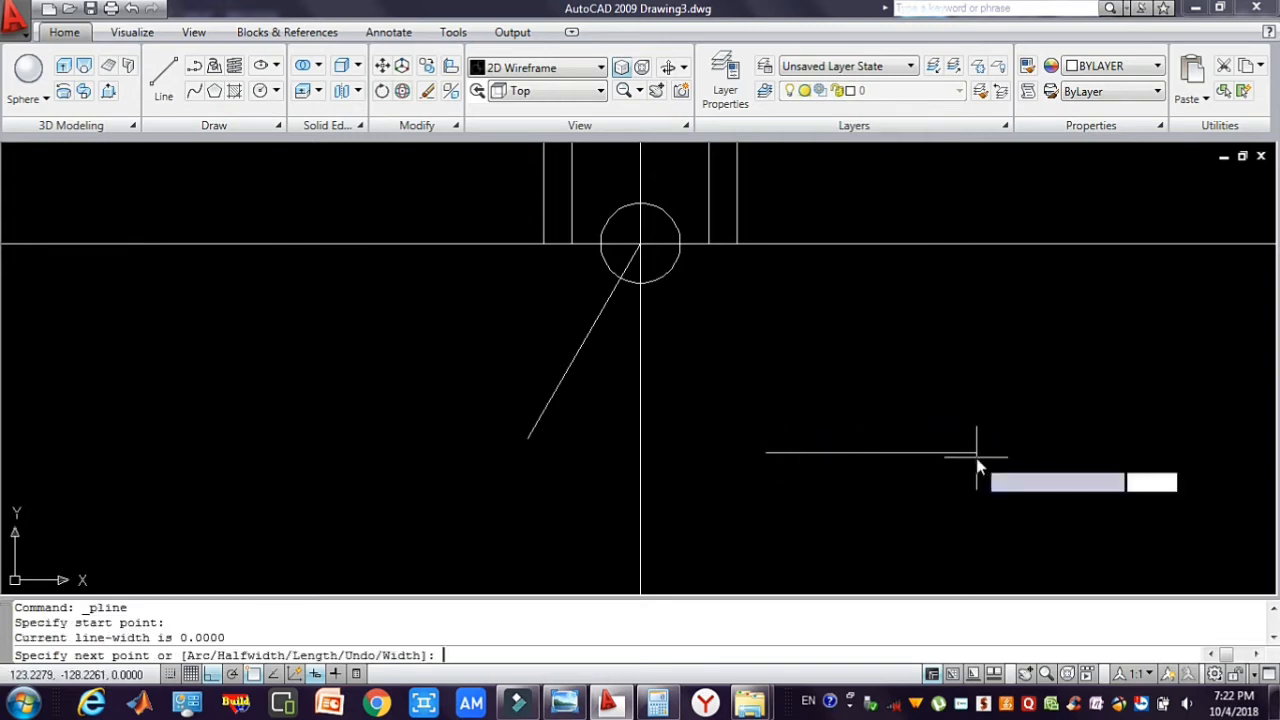
key(Return)
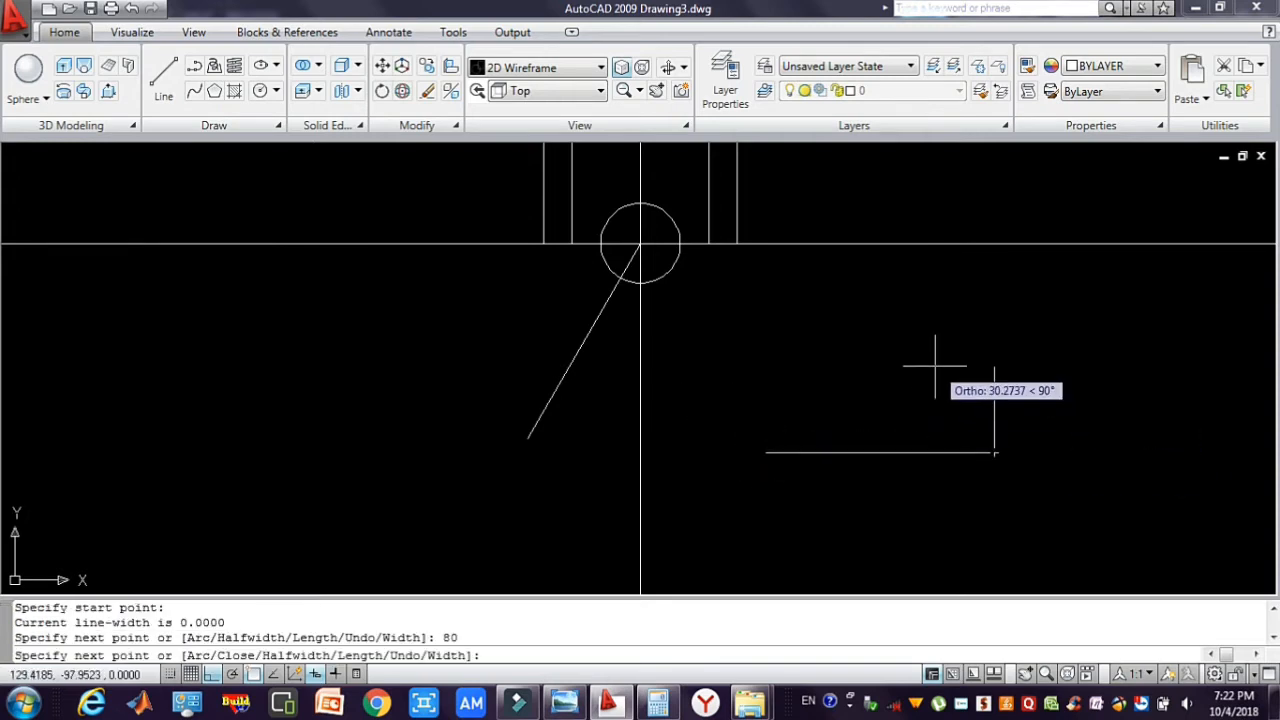
key(Escape)
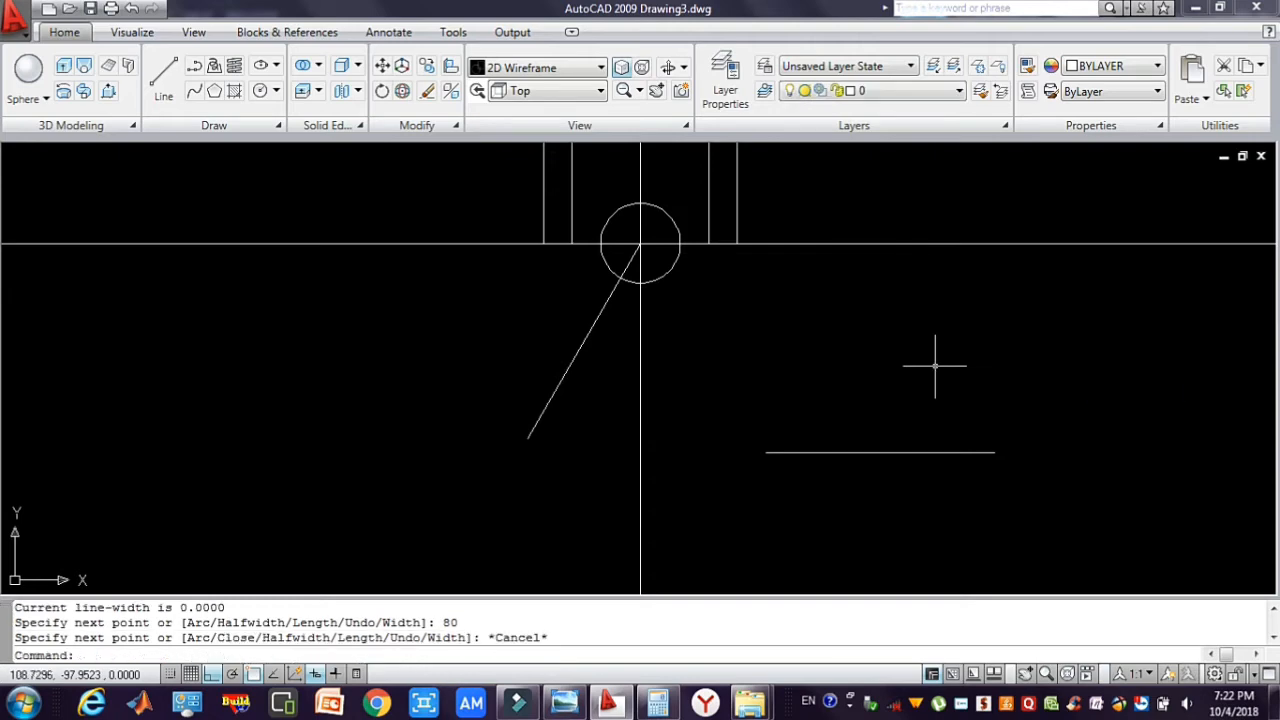
- Move the 80-unit horizontal polyline by its midpoint onto the lower end of the slanted polyline
click(933, 364)
click(850, 506)
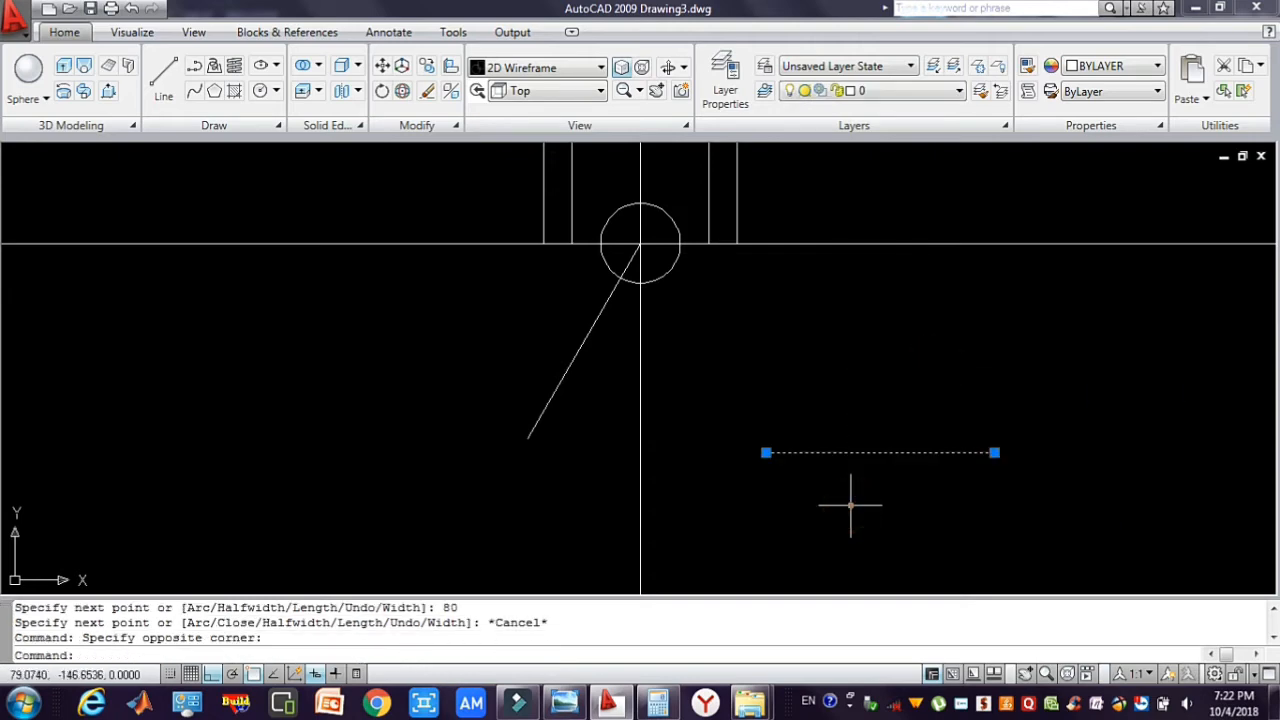
text(m)
key(Return)
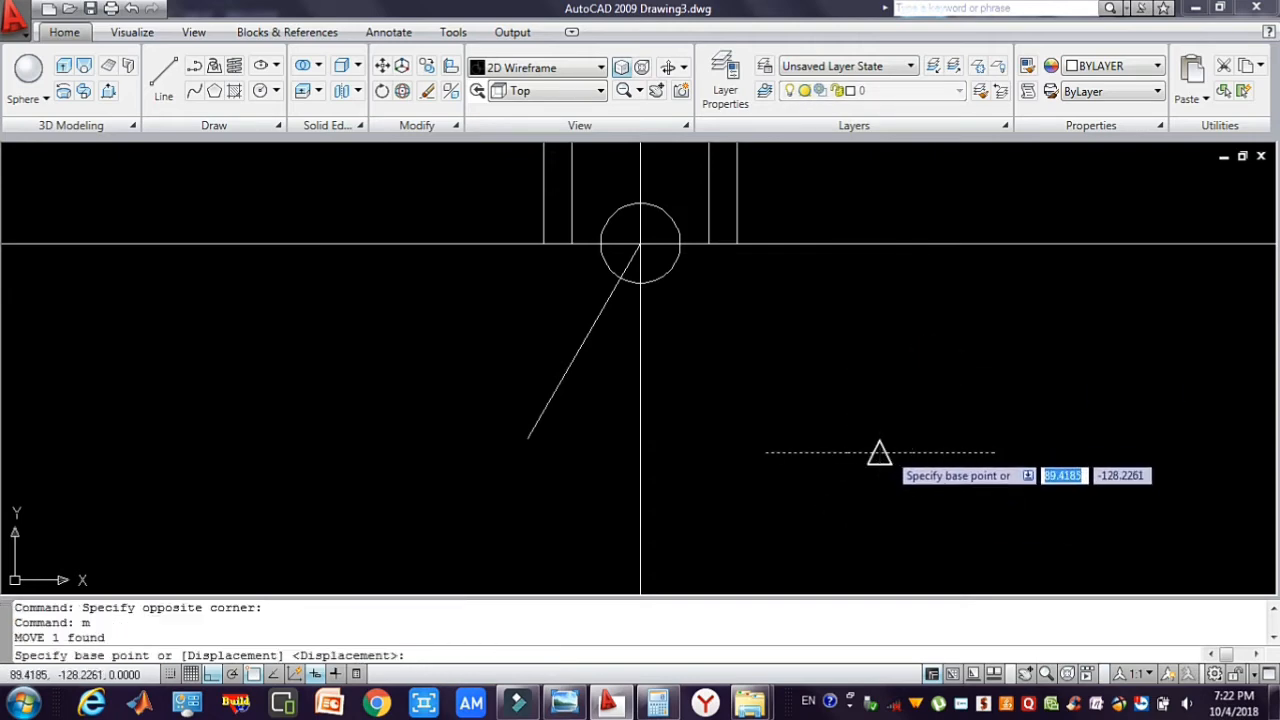
click(879, 452)
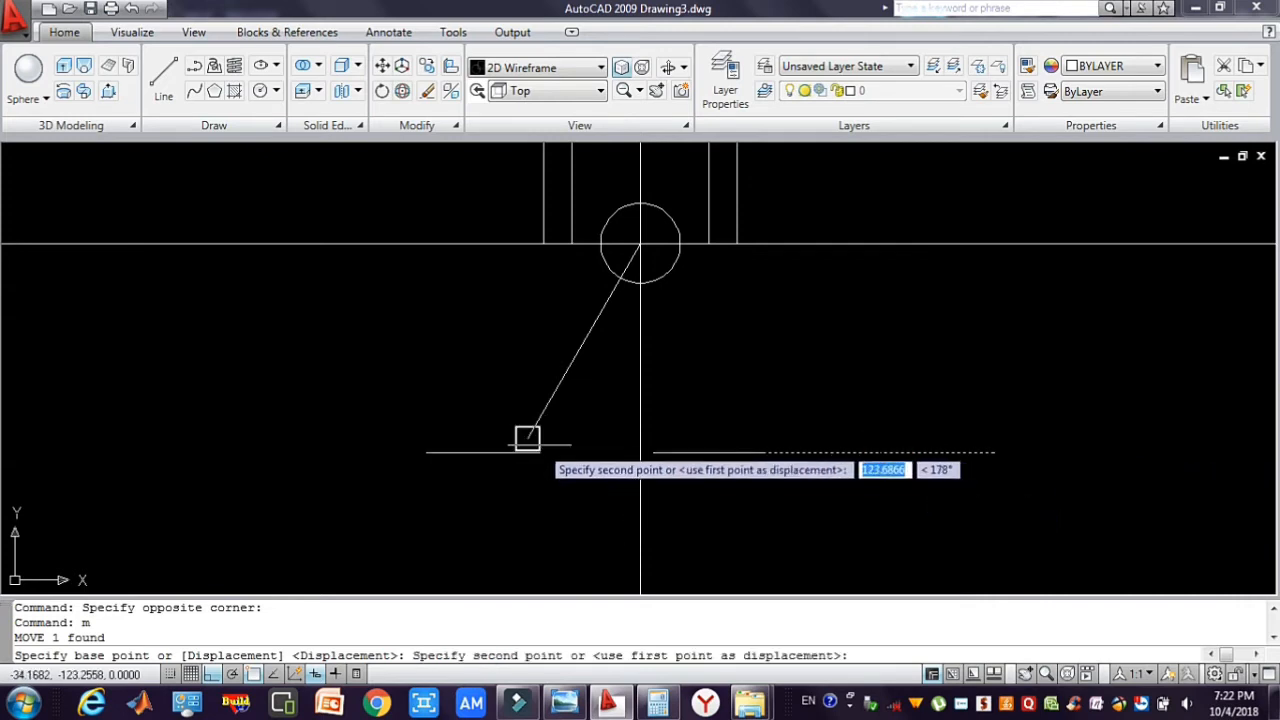
click(528, 438)
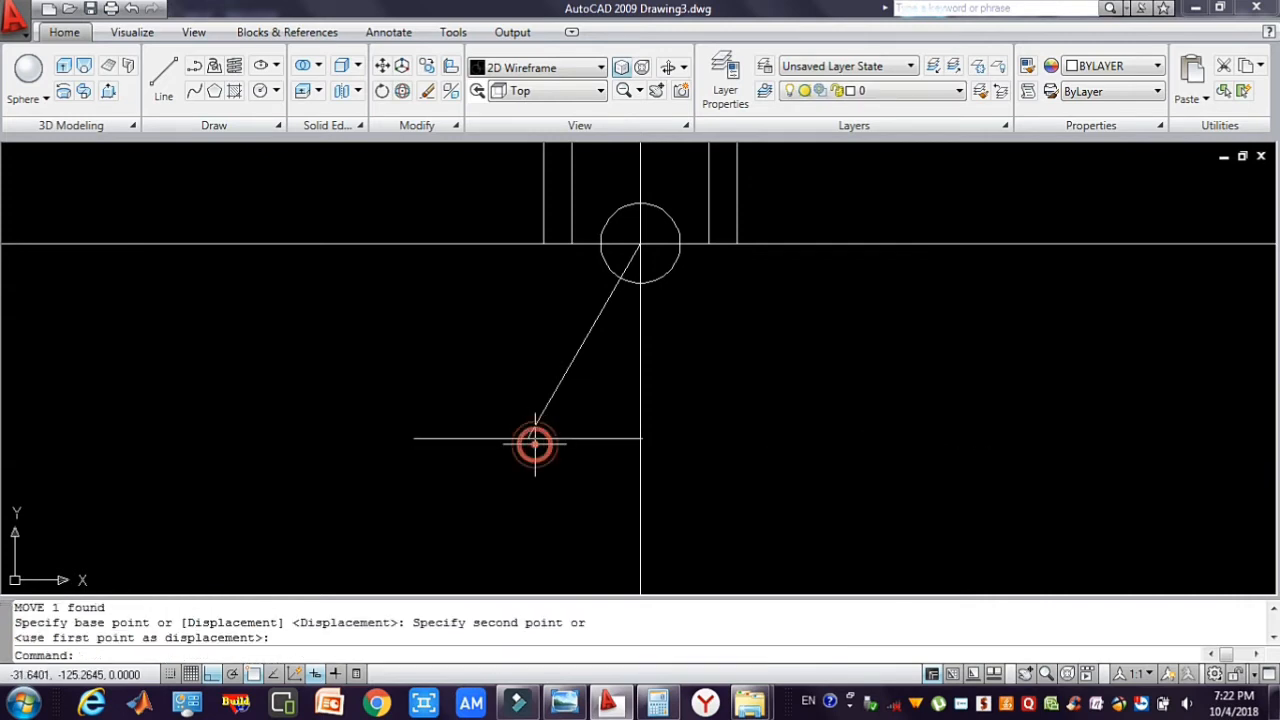
- Rotate the 80-unit polyline by 30 degrees about its midpoint at the slanted polyline's lower end
click(604, 415)
click(592, 460)
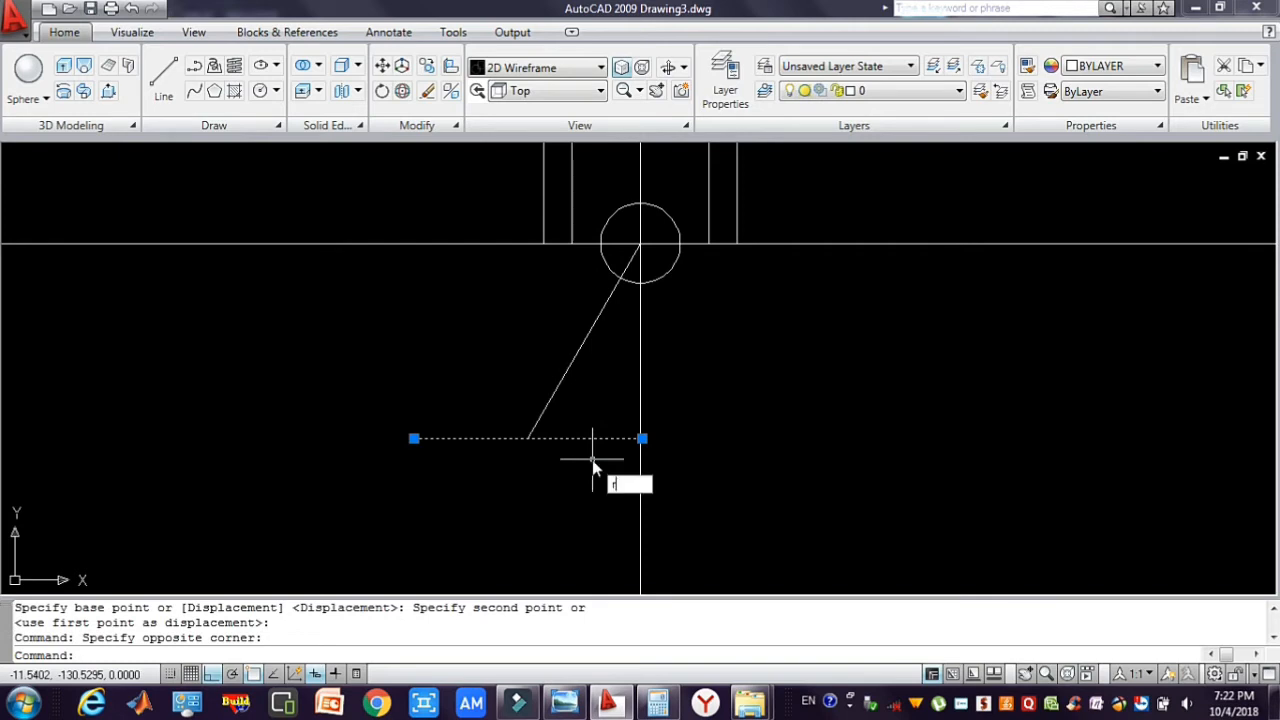
key(Return)
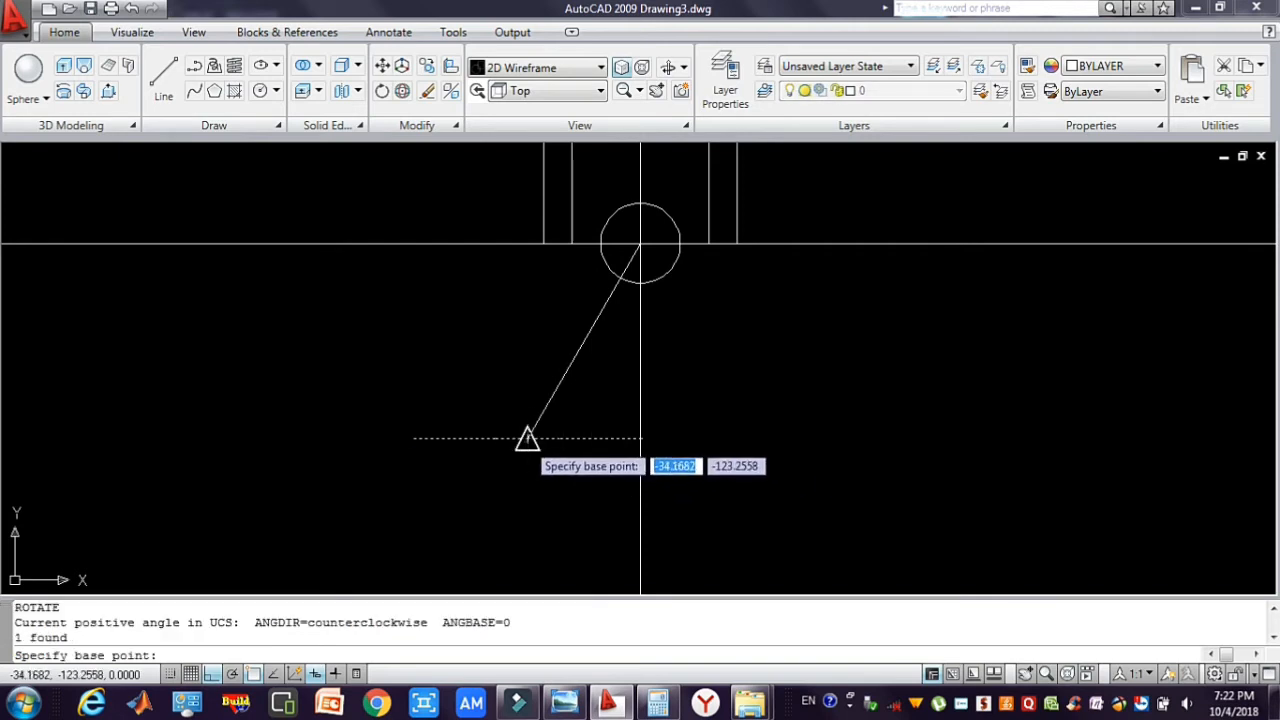
click(528, 438)
text(3)
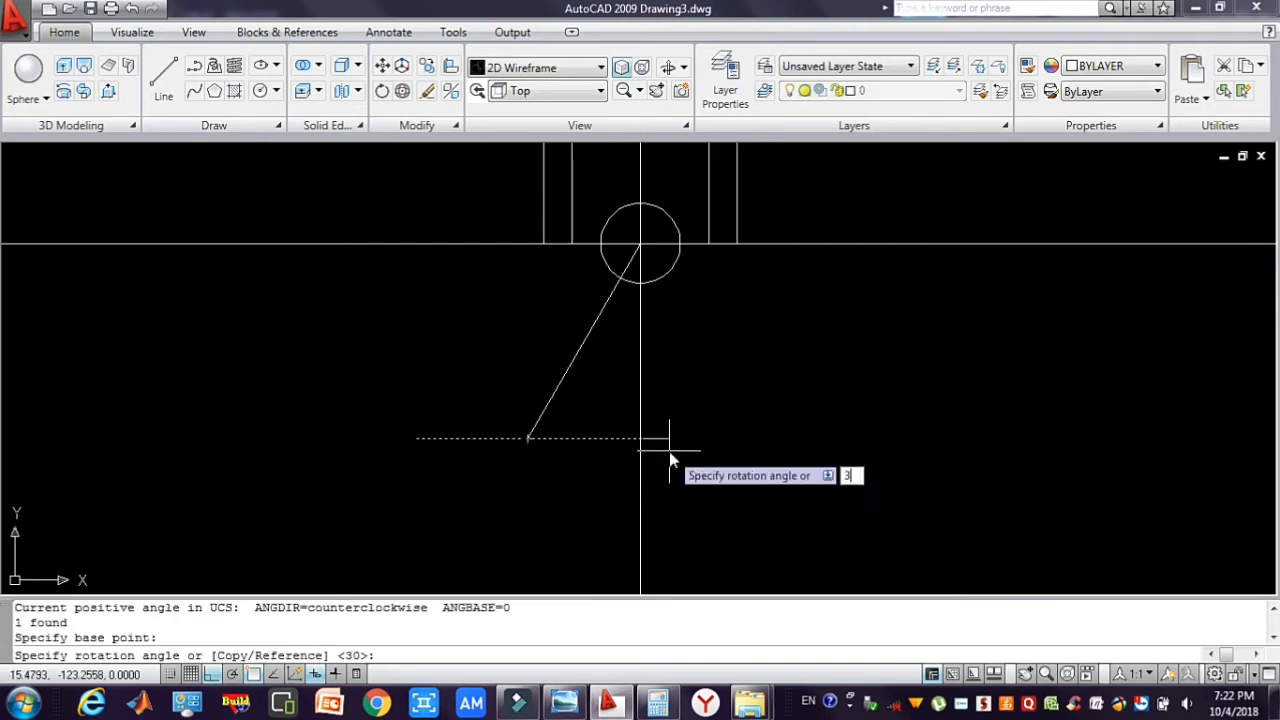
text(0)
key(Return)
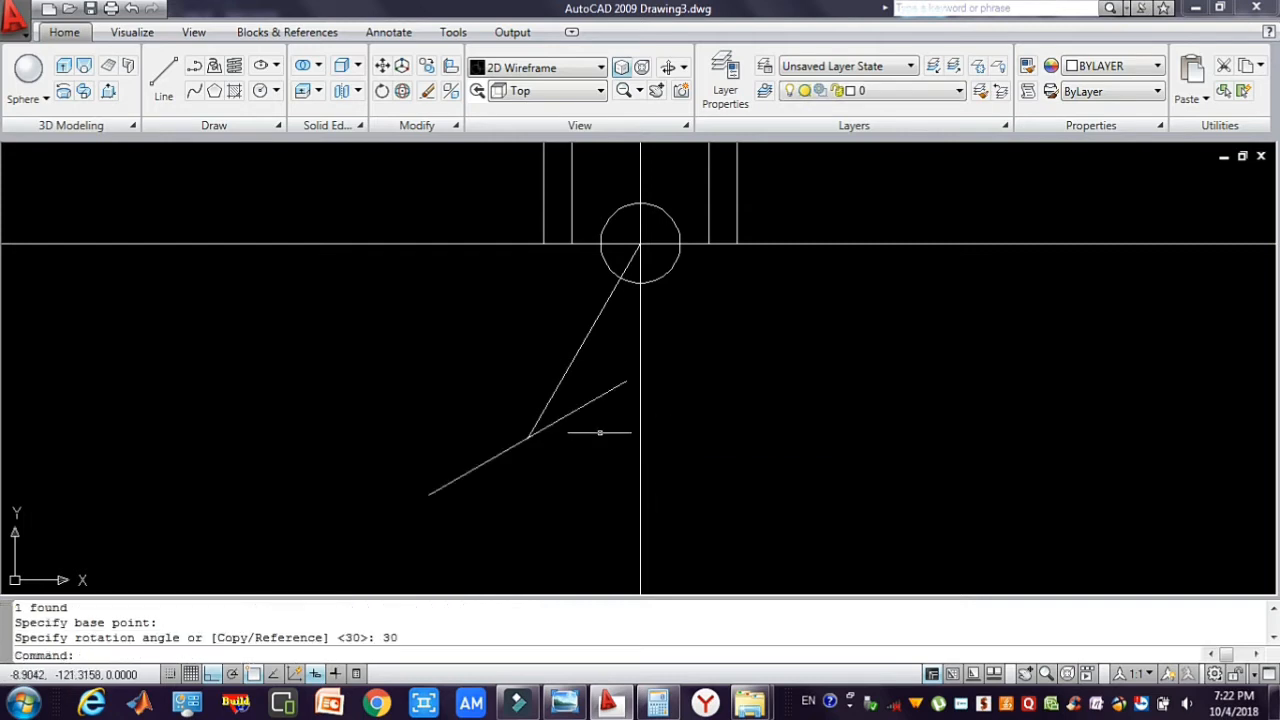
- Mirror the angled crosspiece about a vertical axis through the slanted arm's lower end, keeping the source object
click(589, 427)
click(581, 392)
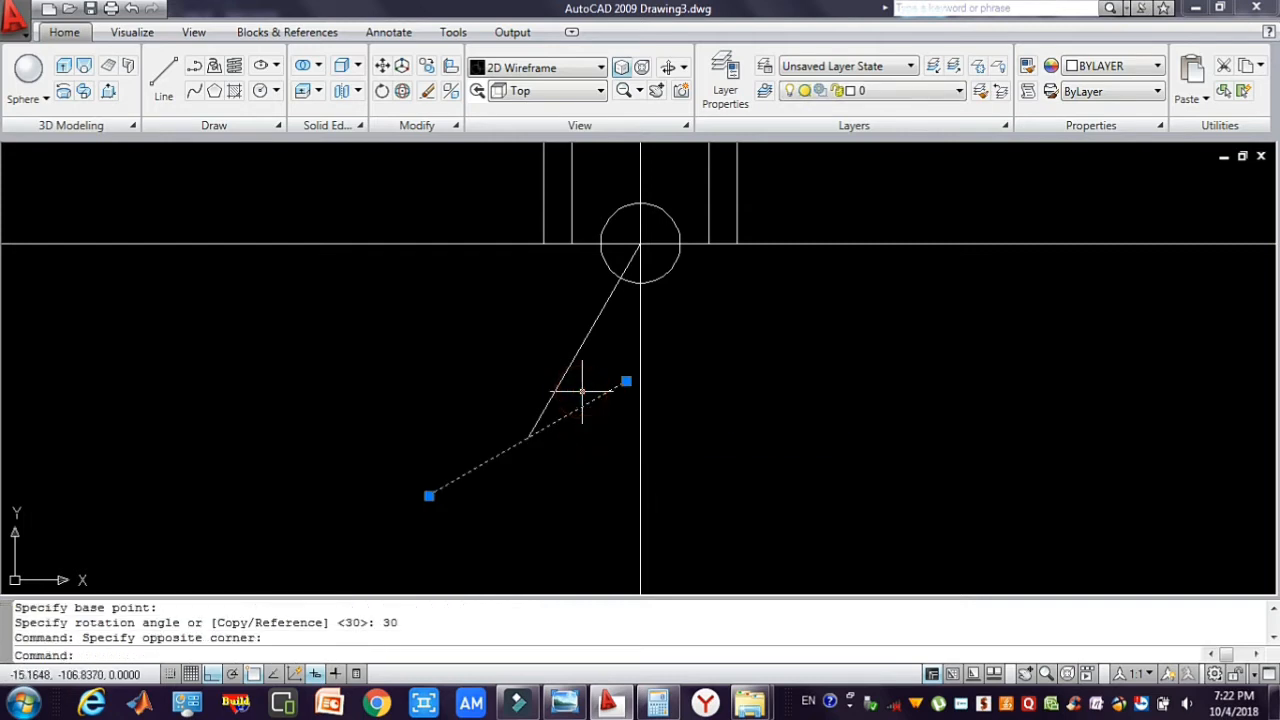
key(Return)
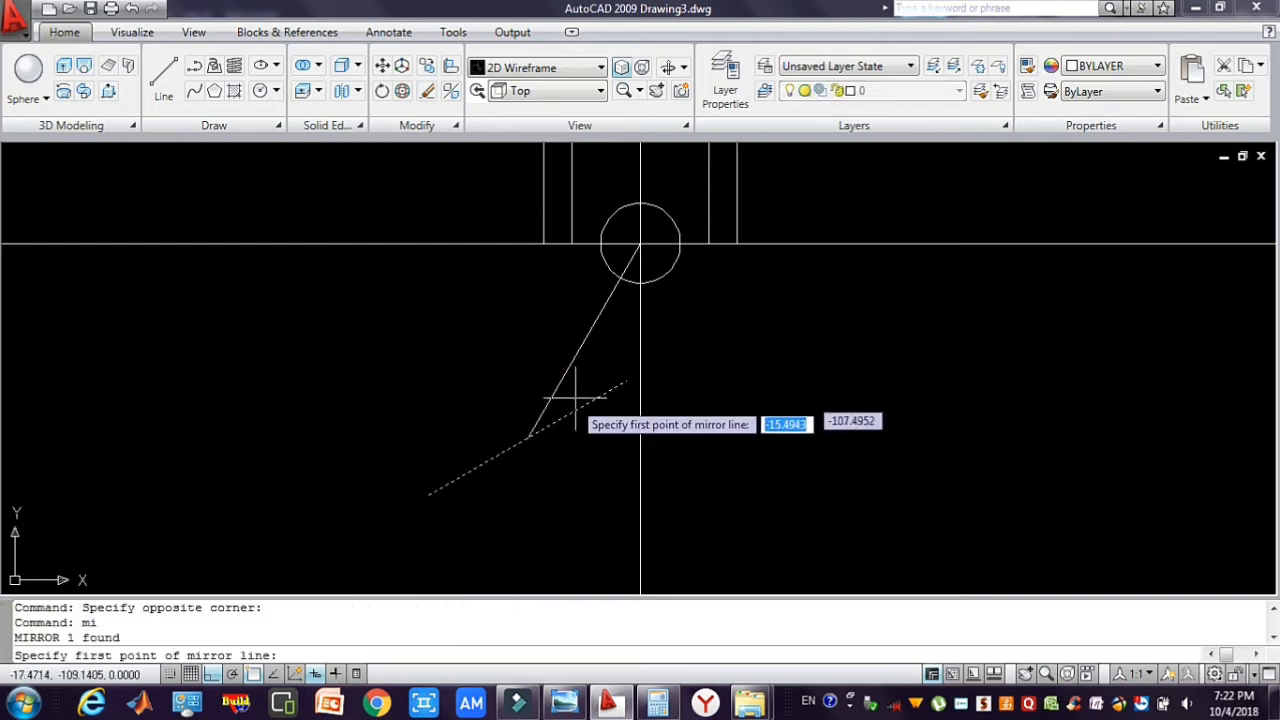
click(527, 438)
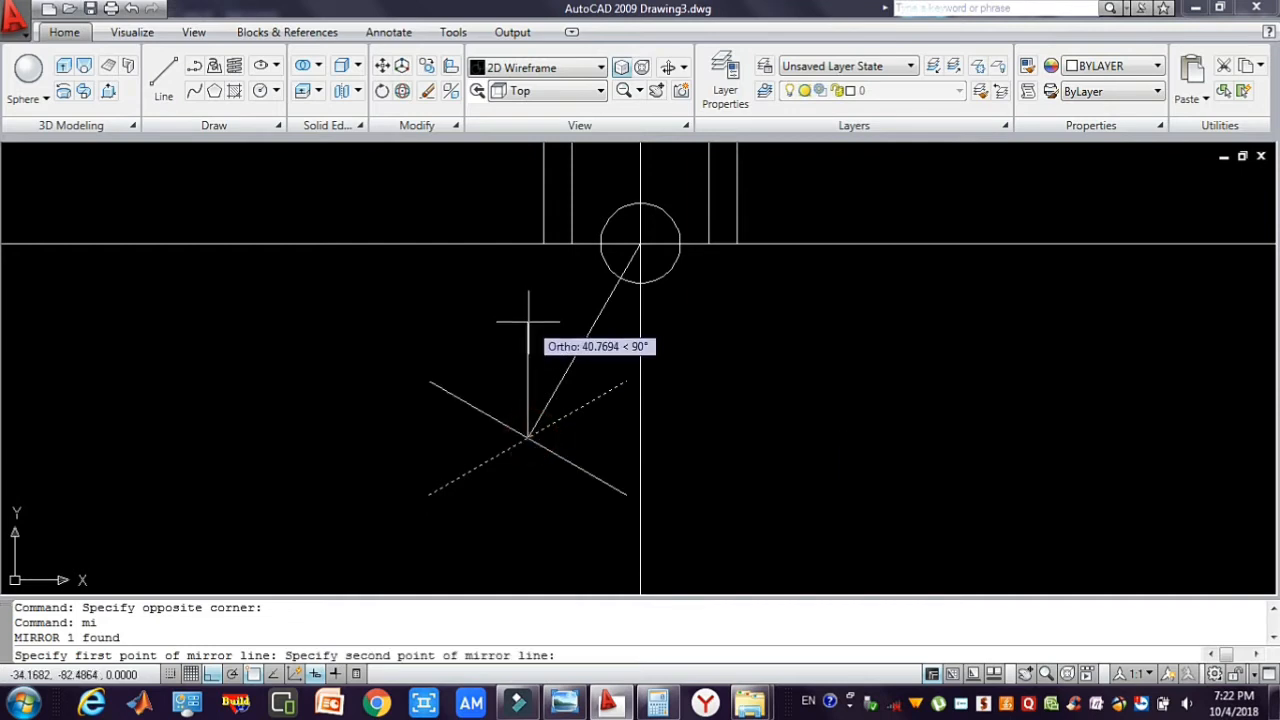
click(528, 316)
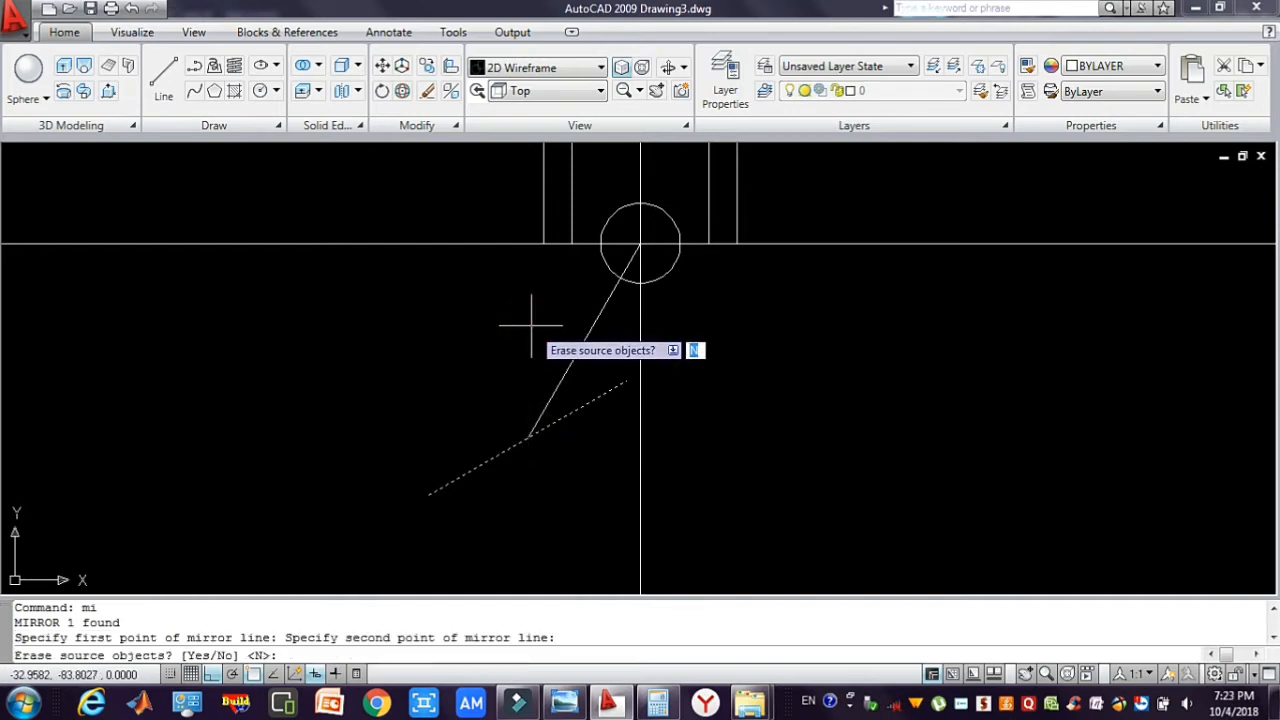
key(Return)
- Delete the original crosspiece that rises to the right, leaving its mirrored copy
click(603, 390)
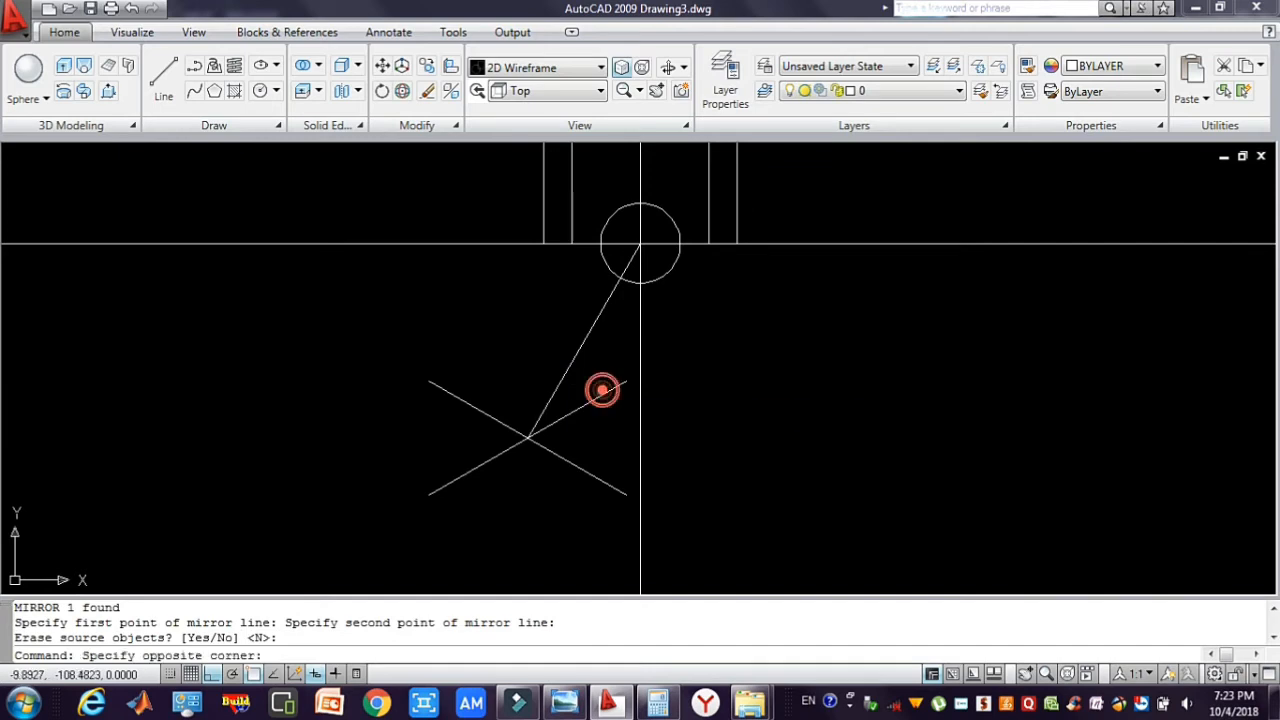
click(590, 422)
key(Delete)
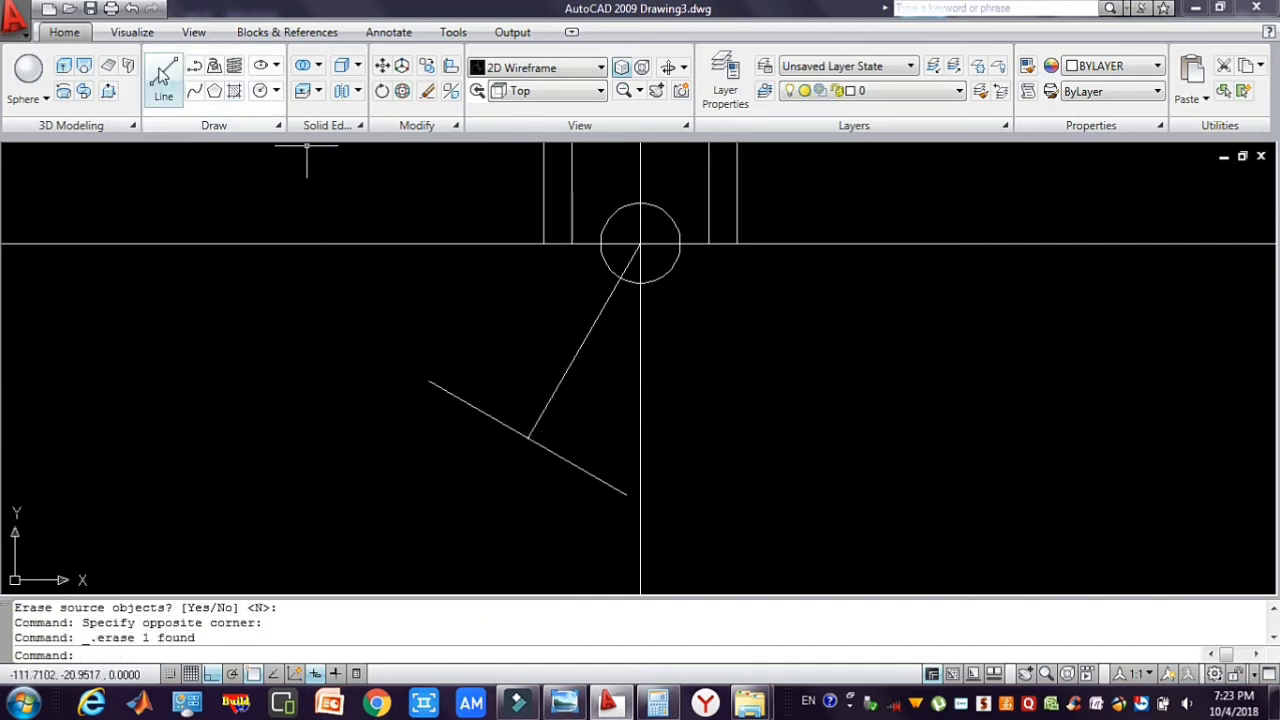
- Draw a polyline from the crosspiece's left end to the lower end of the left outer vertical line
click(194, 66)
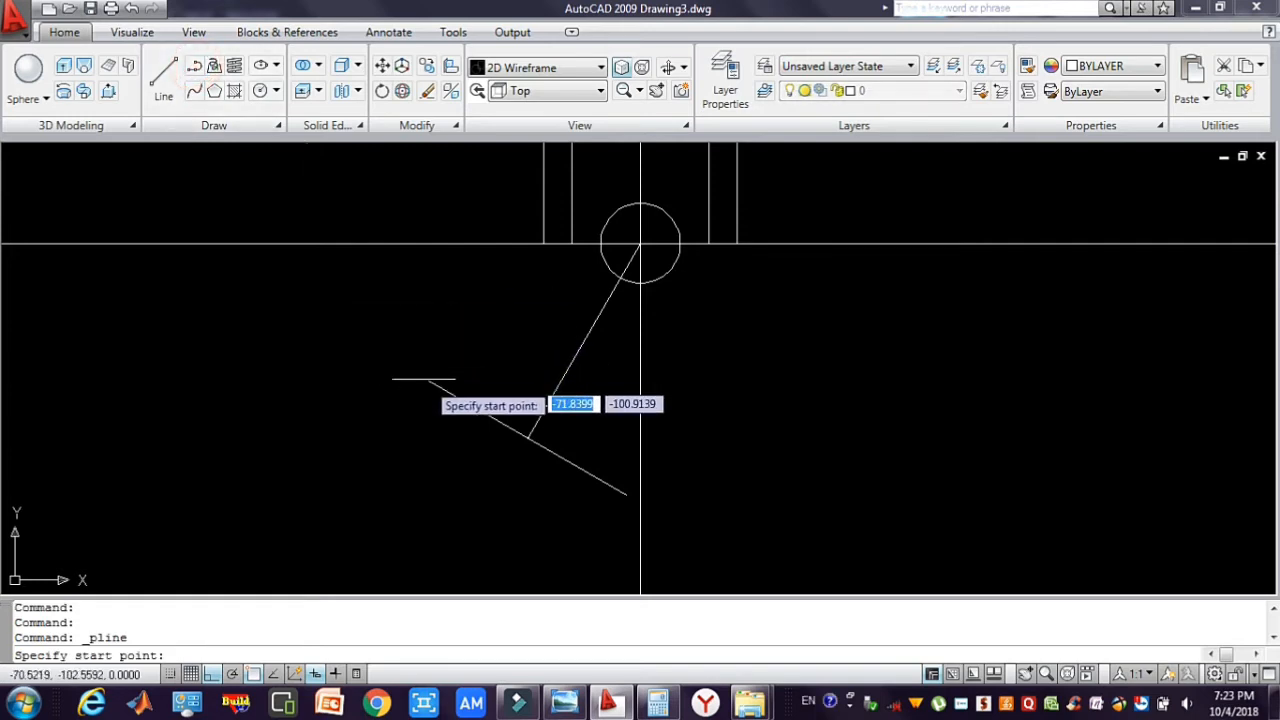
click(428, 381)
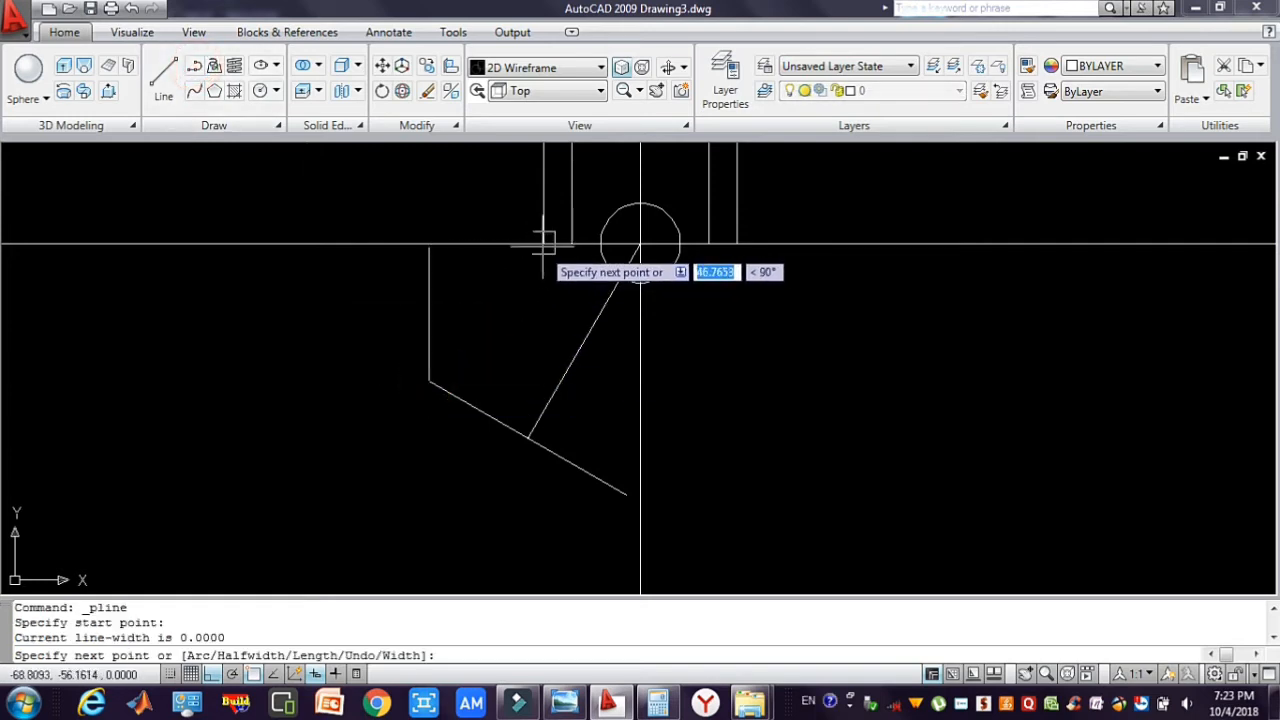
click(543, 243)
key(Escape)
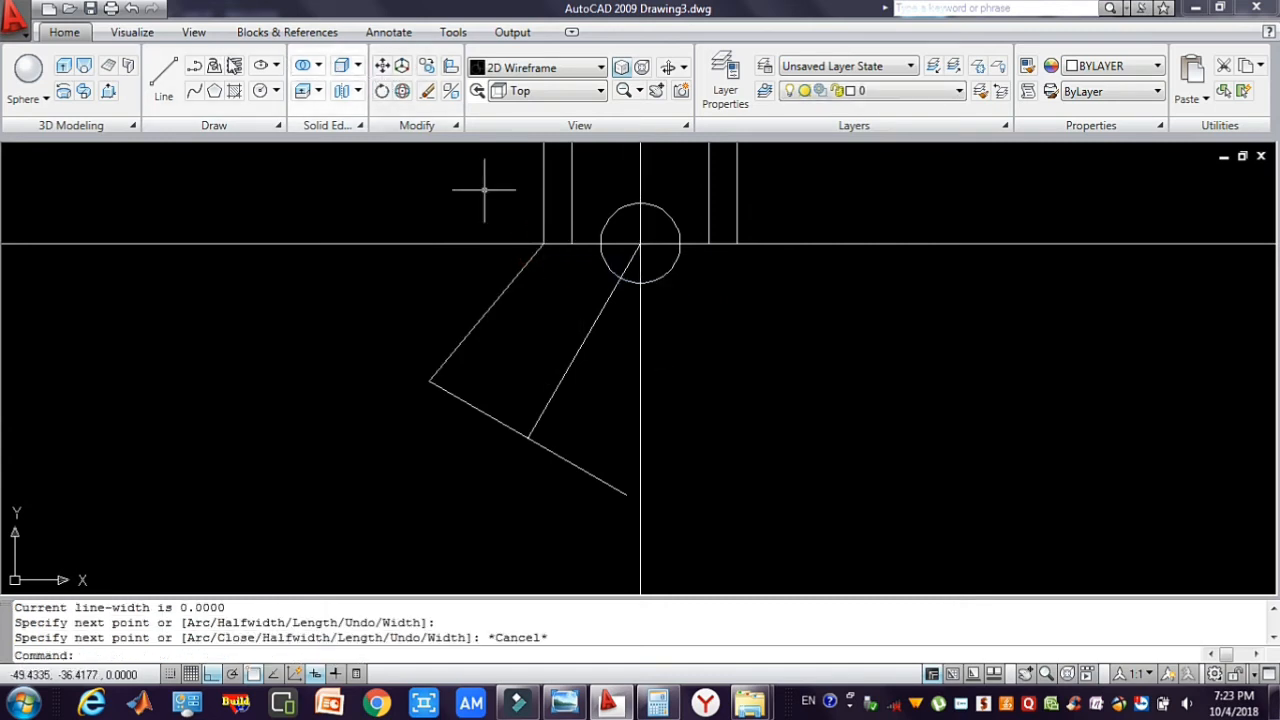
- Draw a polyline from the crosspiece's right end to the lower end of the right outer vertical line
click(195, 66)
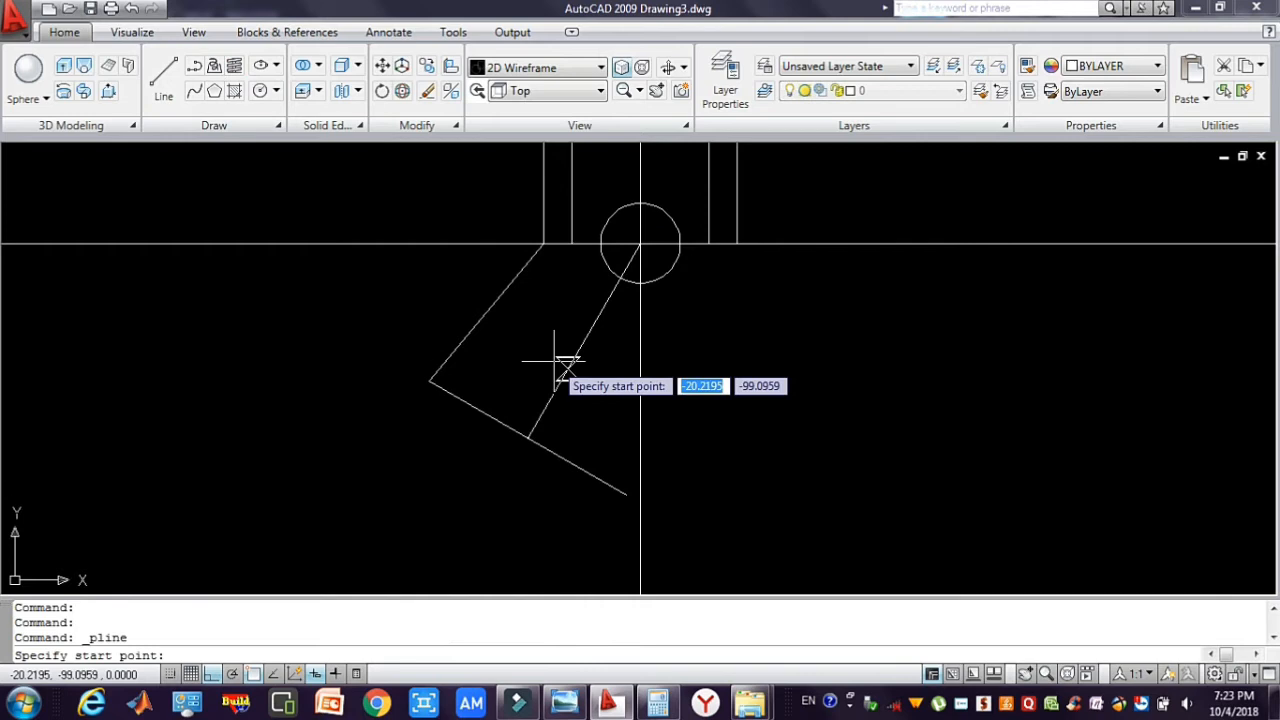
click(626, 493)
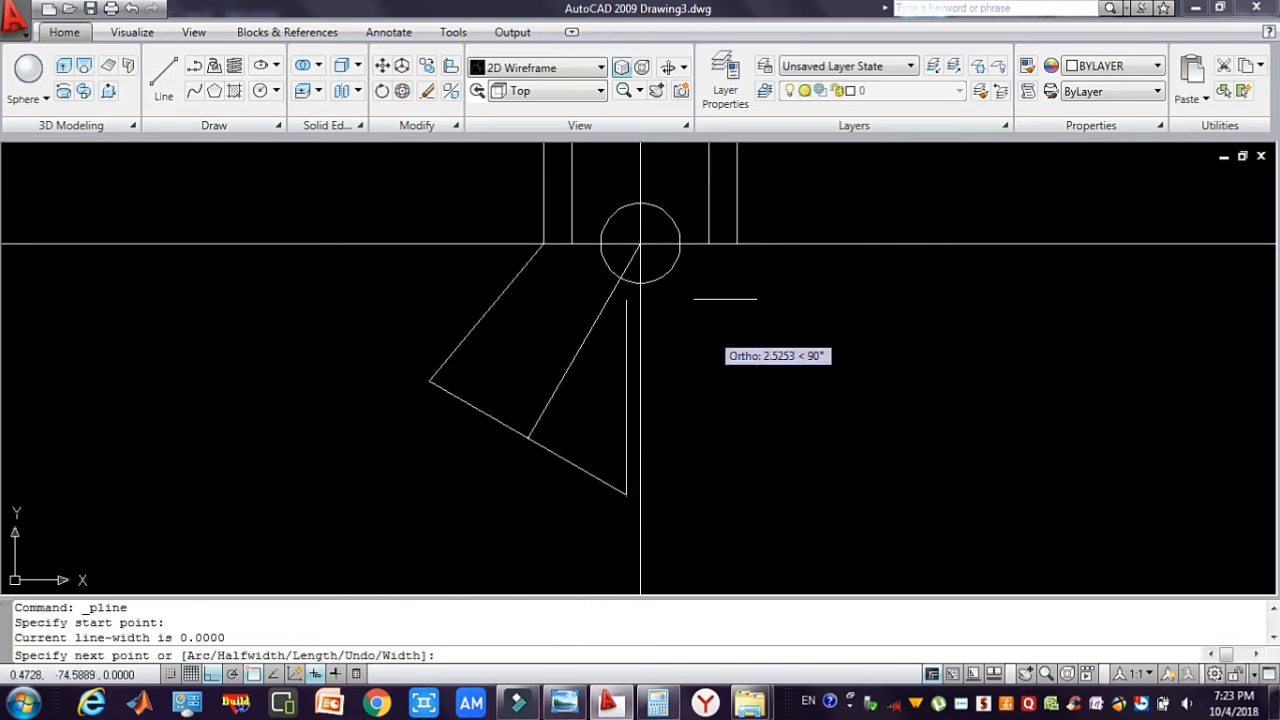
click(738, 246)
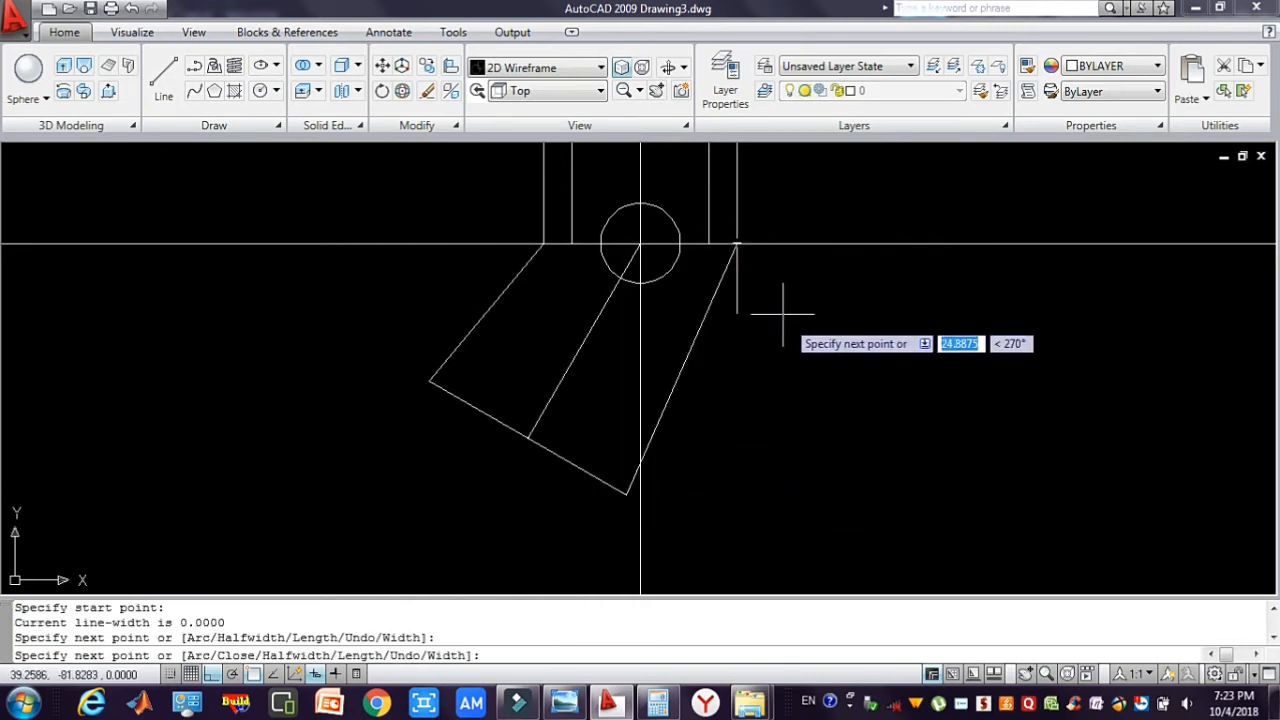
key(Escape)
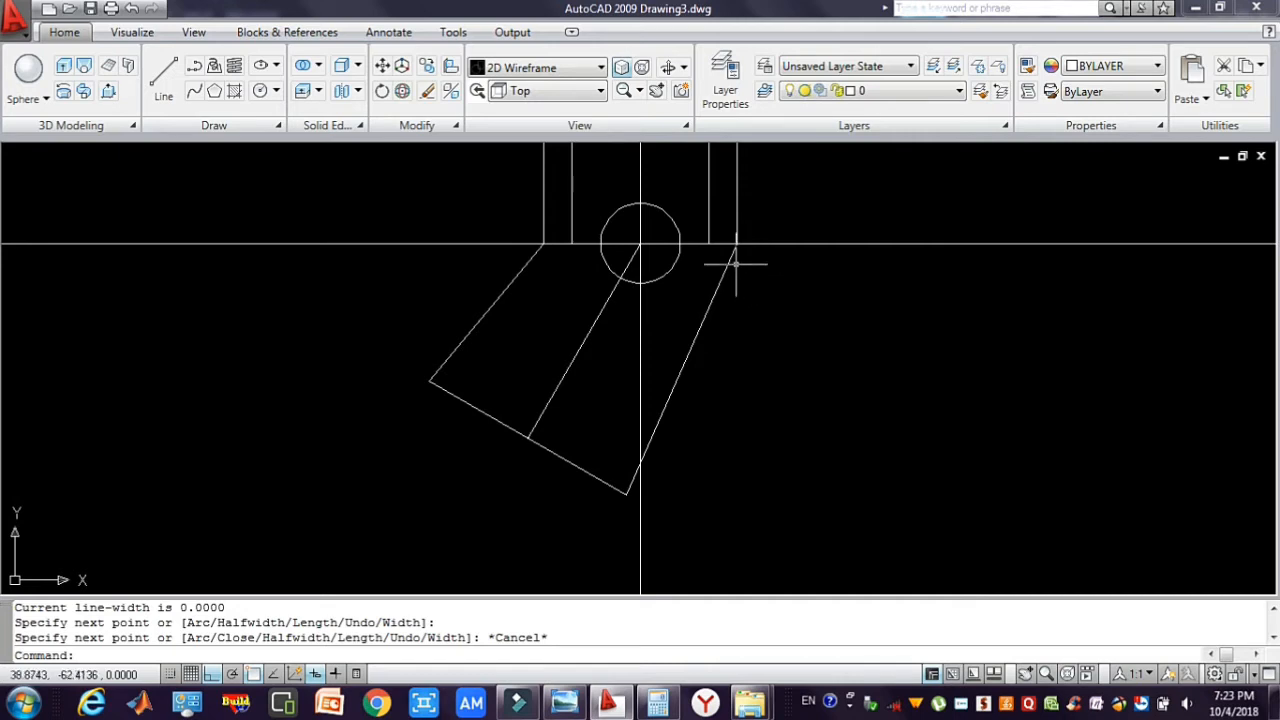
- Draw a line from the lower circle's centre to the right along the horizontal construction line
text(l)
key(Return)
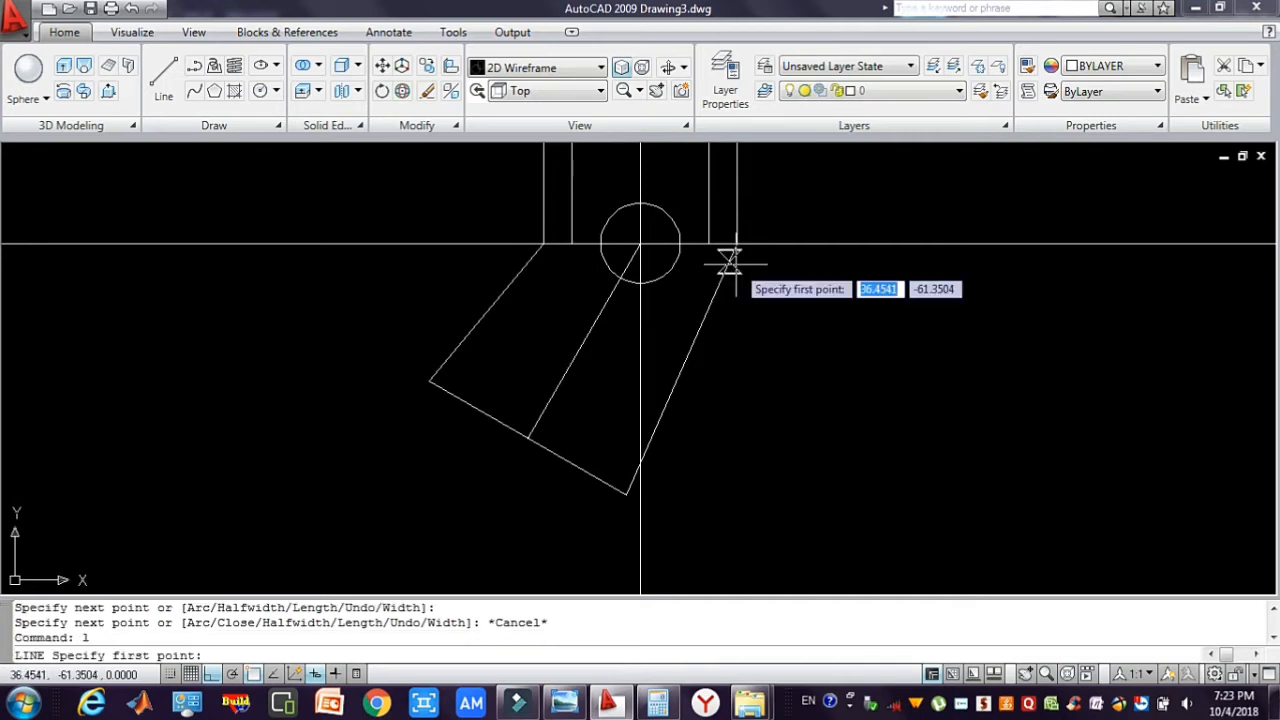
click(641, 242)
click(870, 242)
key(Escape)
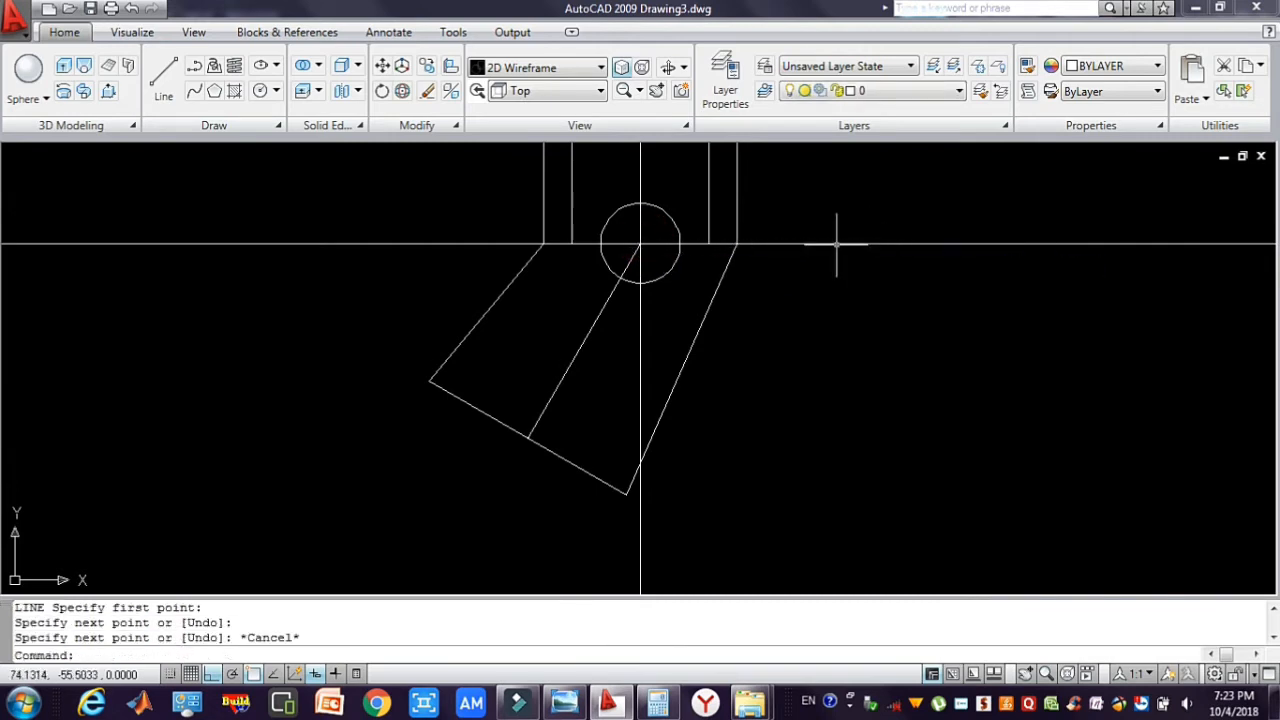
- Try to copy the new horizontal line 36 units straight down from its midpoint
click(836, 242)
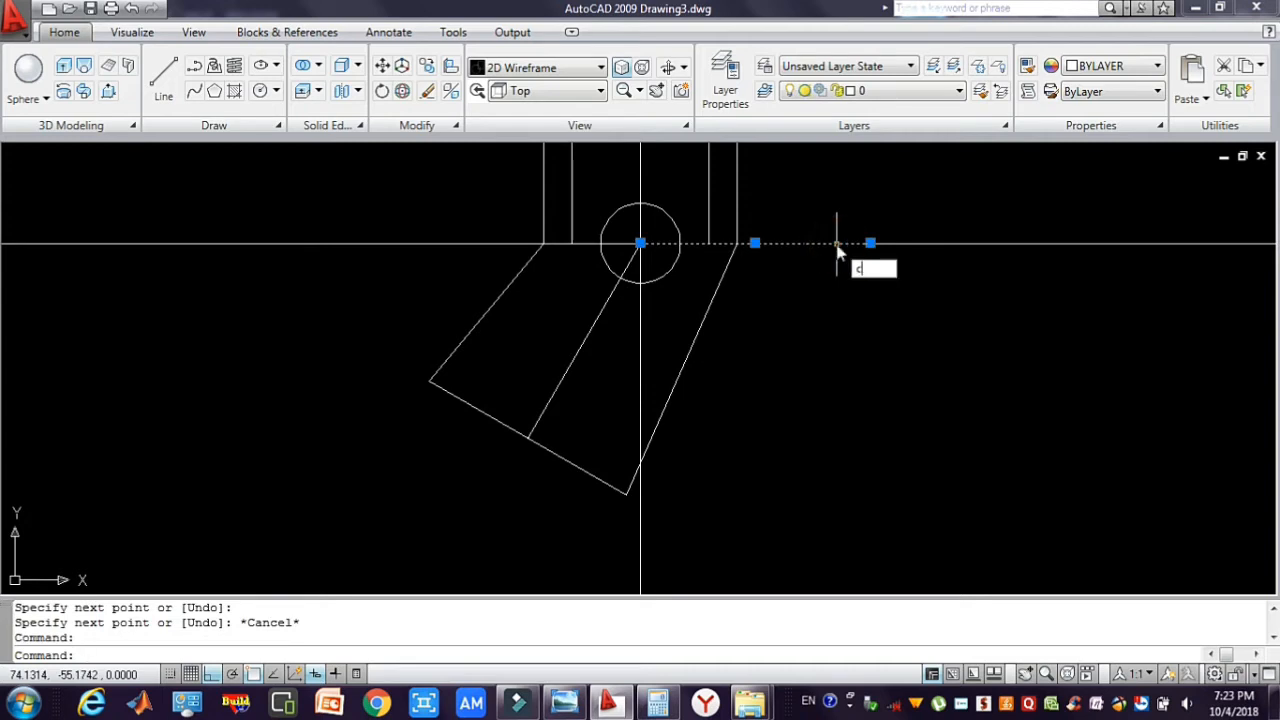
key(Return)
click(754, 243)
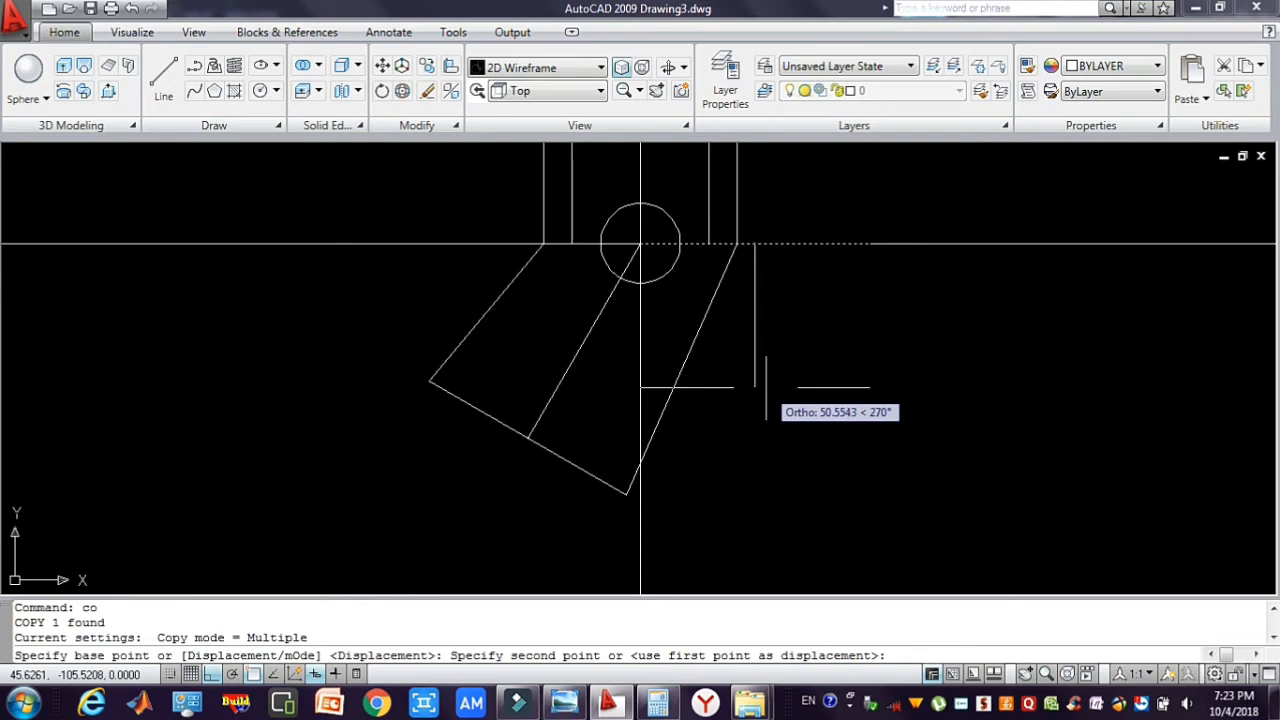
text(36)
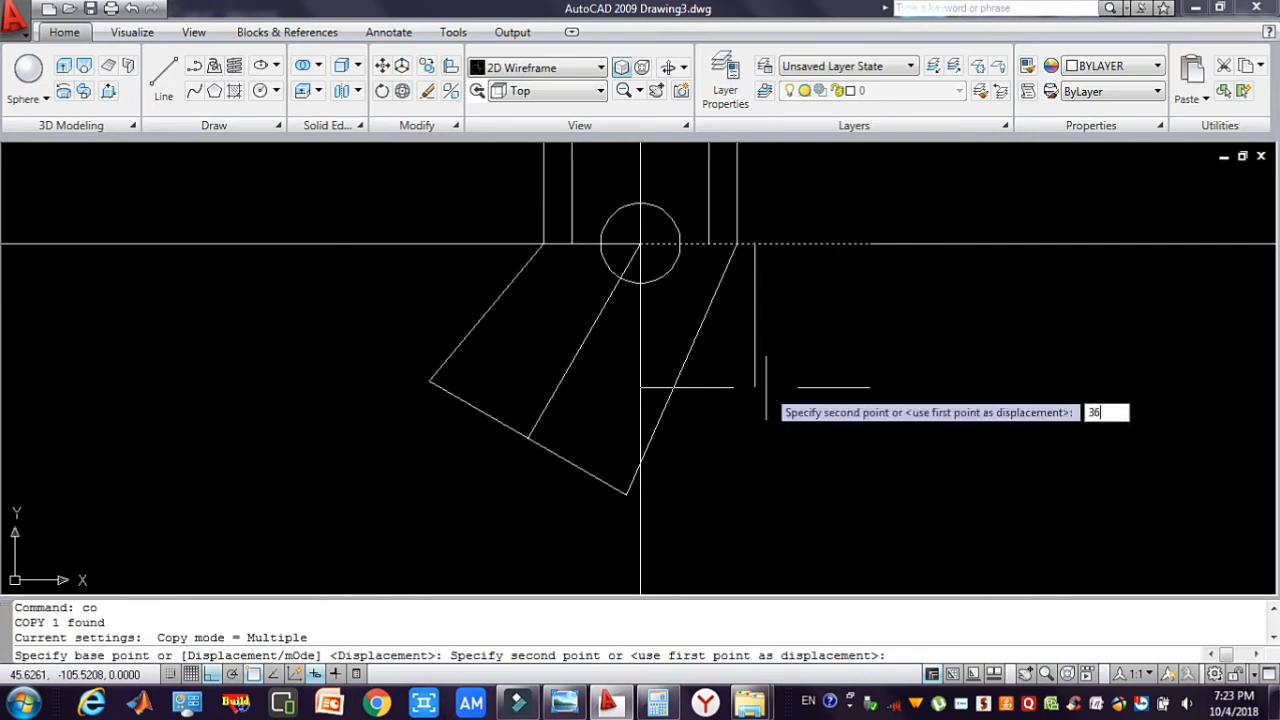
key(Return)
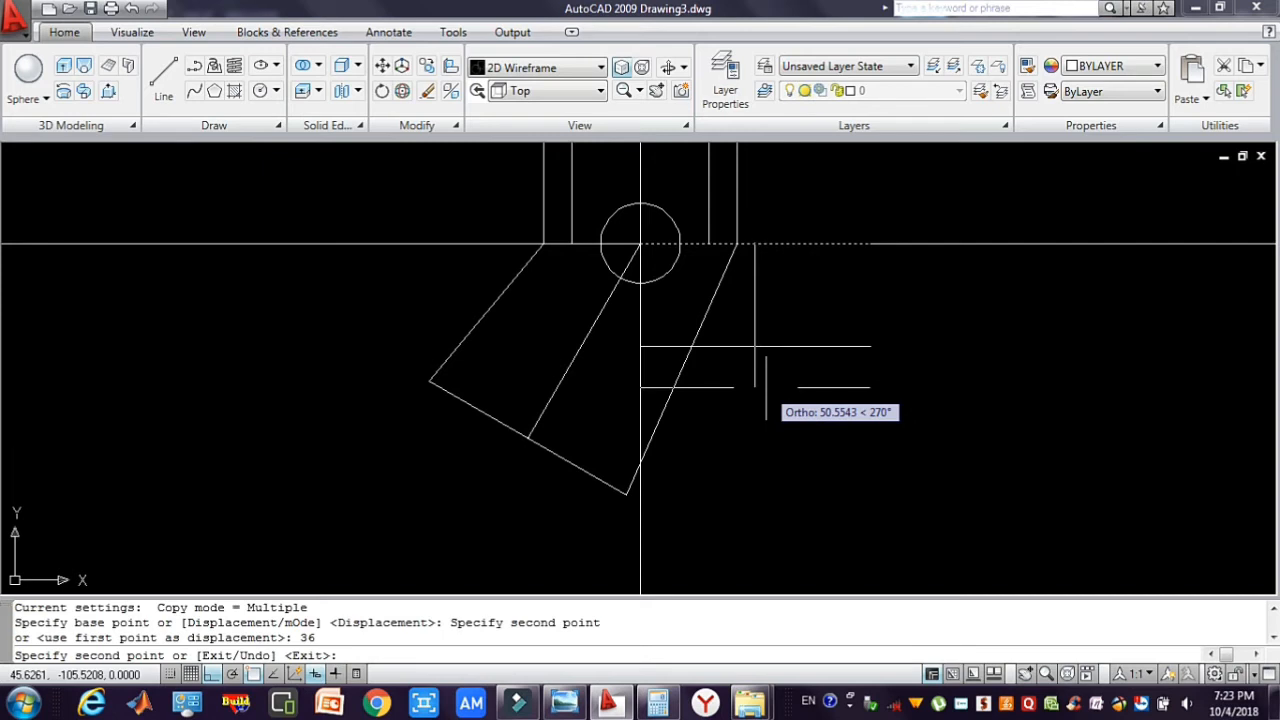
key(ctrl+z)
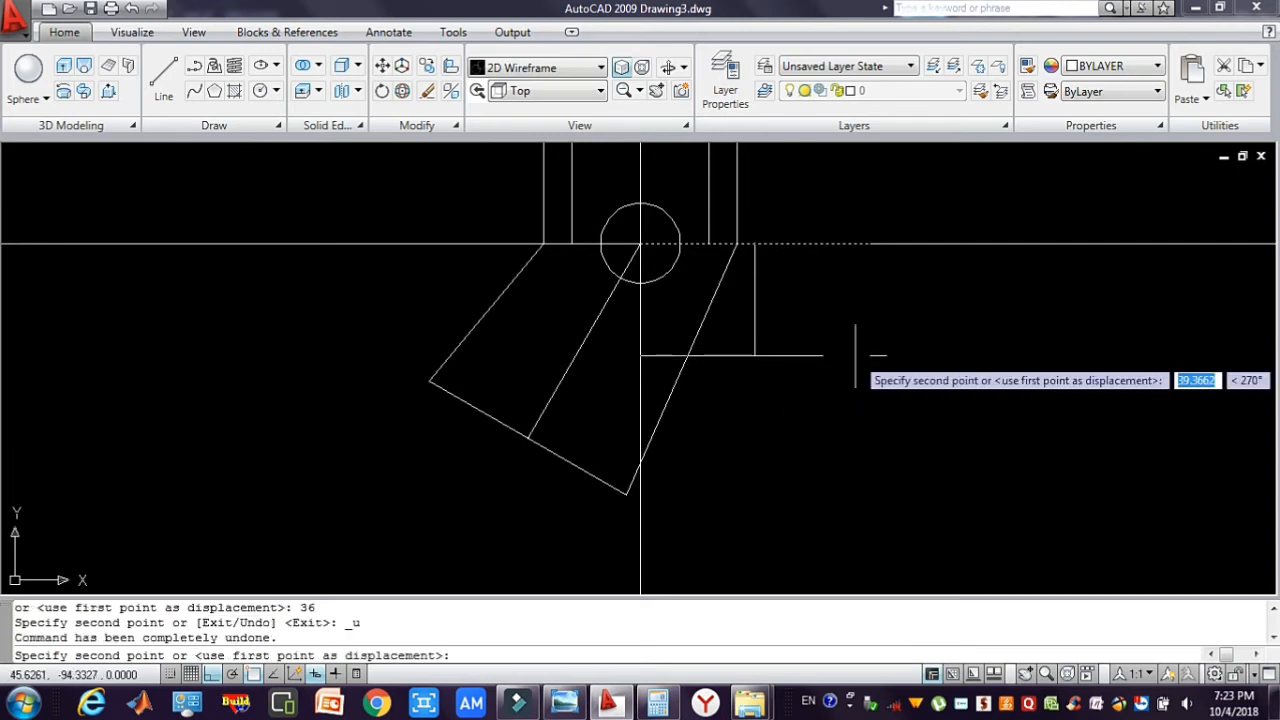
key(Escape)
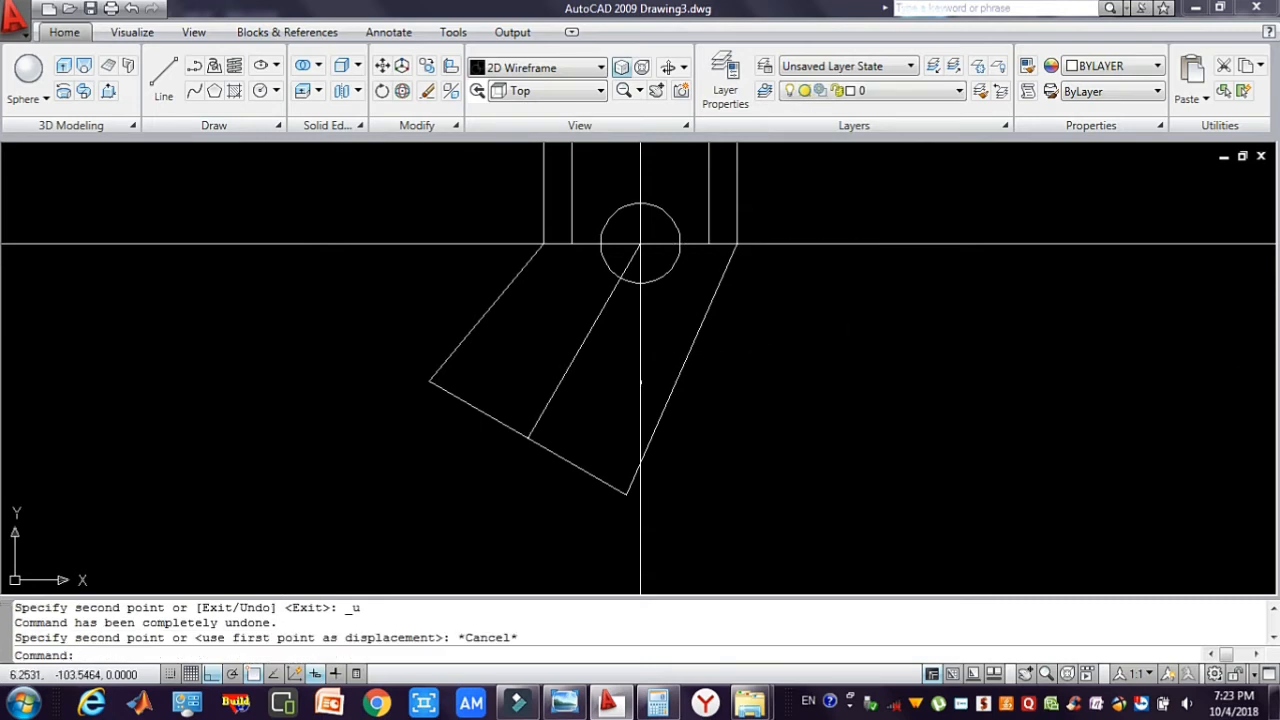
text(c)
key(Return)
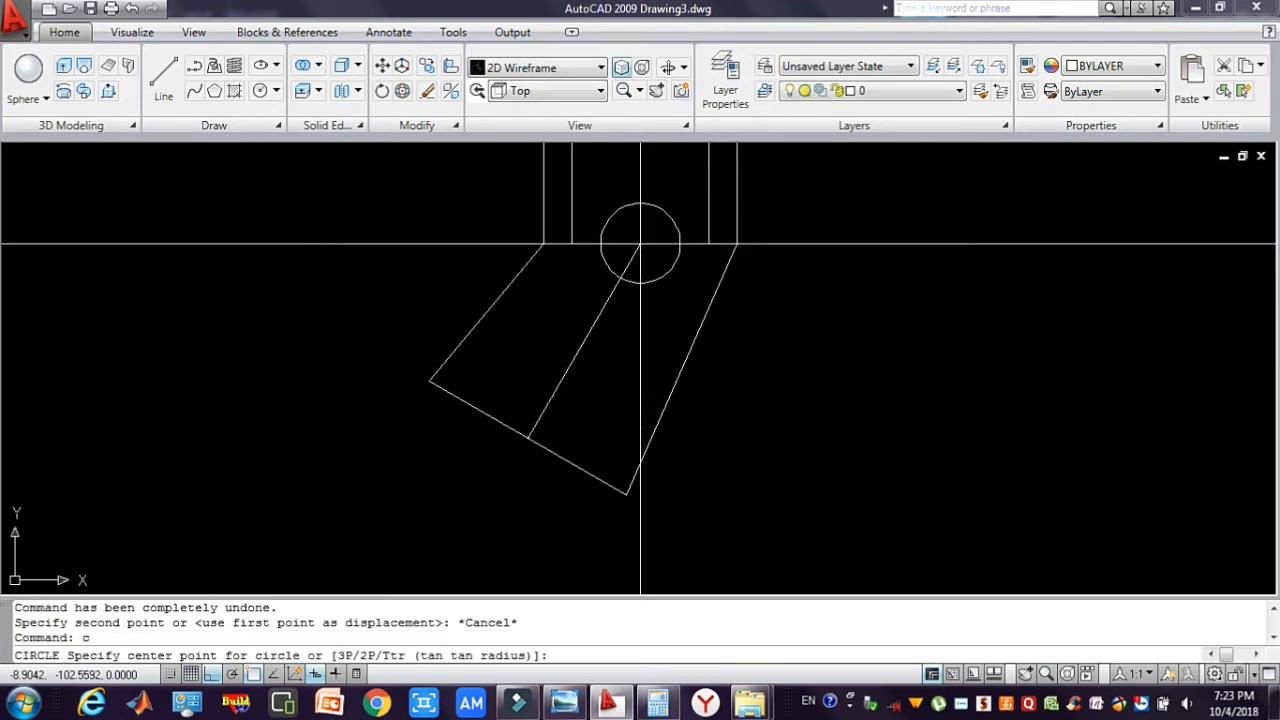
click(564, 377)
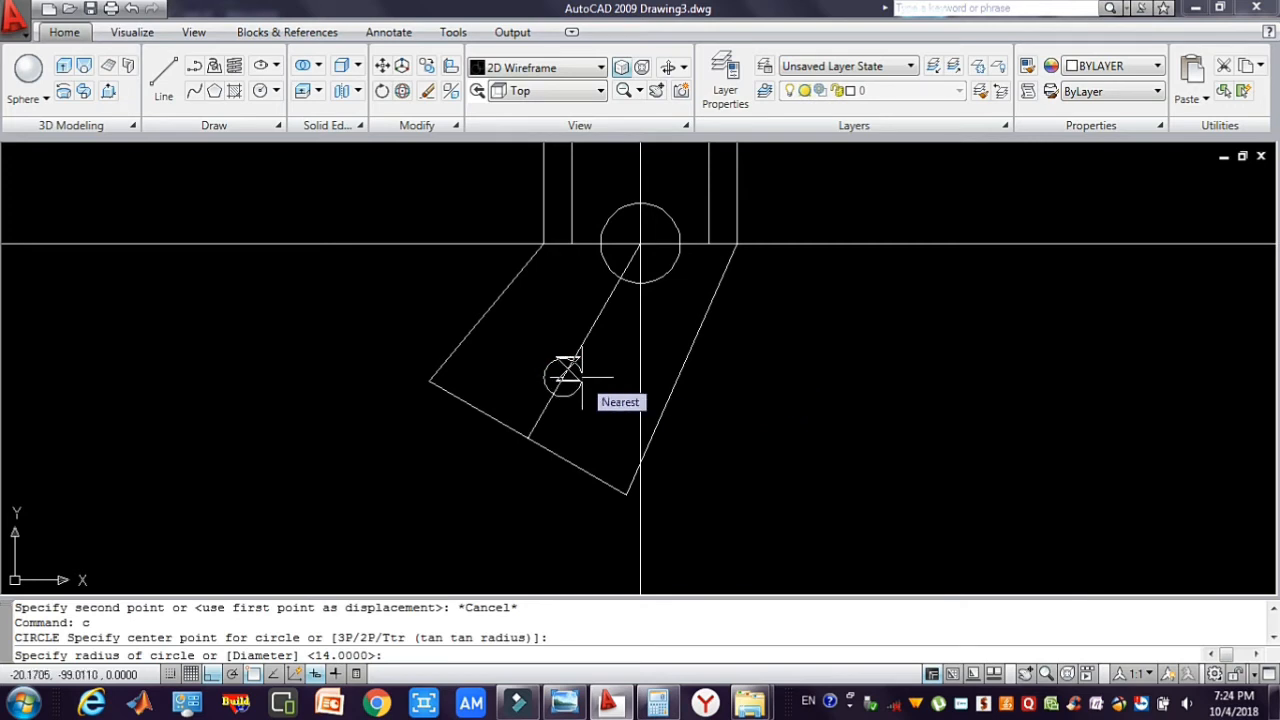
key(Escape)
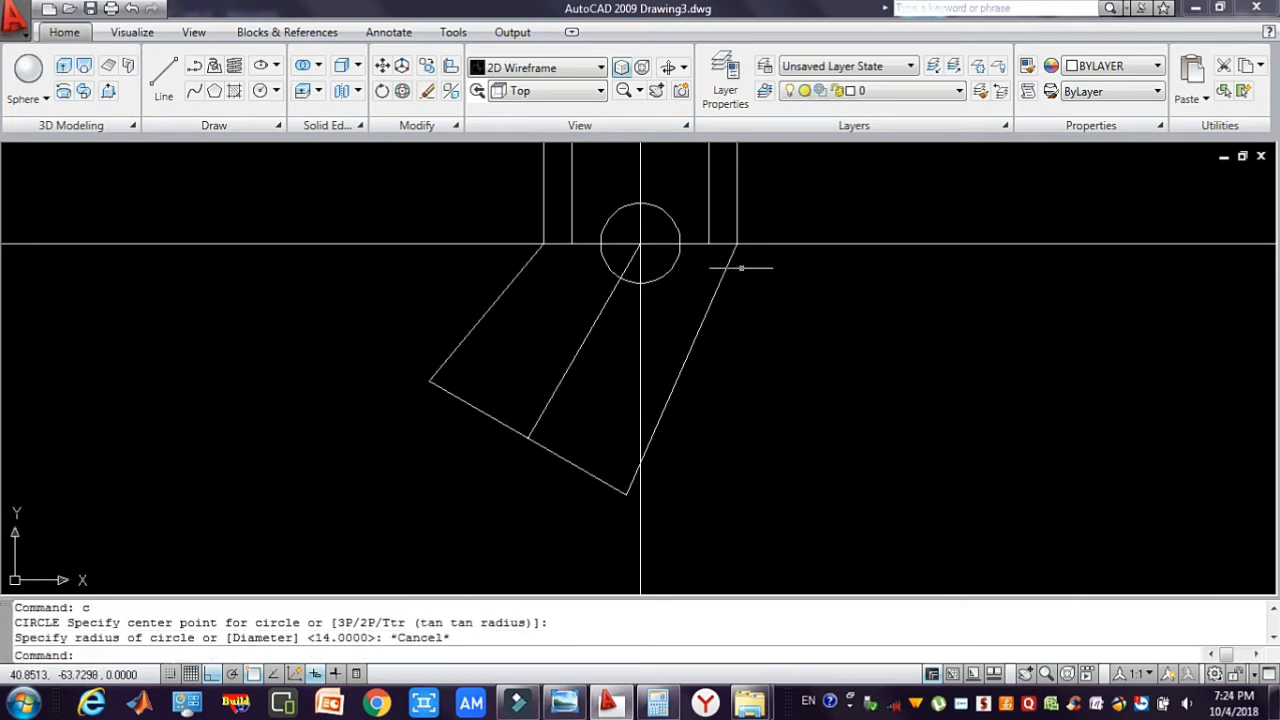
- Draw connected lines from the lower circle's centre rightward along the construction line, 36 units down, and back left past the slanted arm and left edge
text(l)
key(Return)
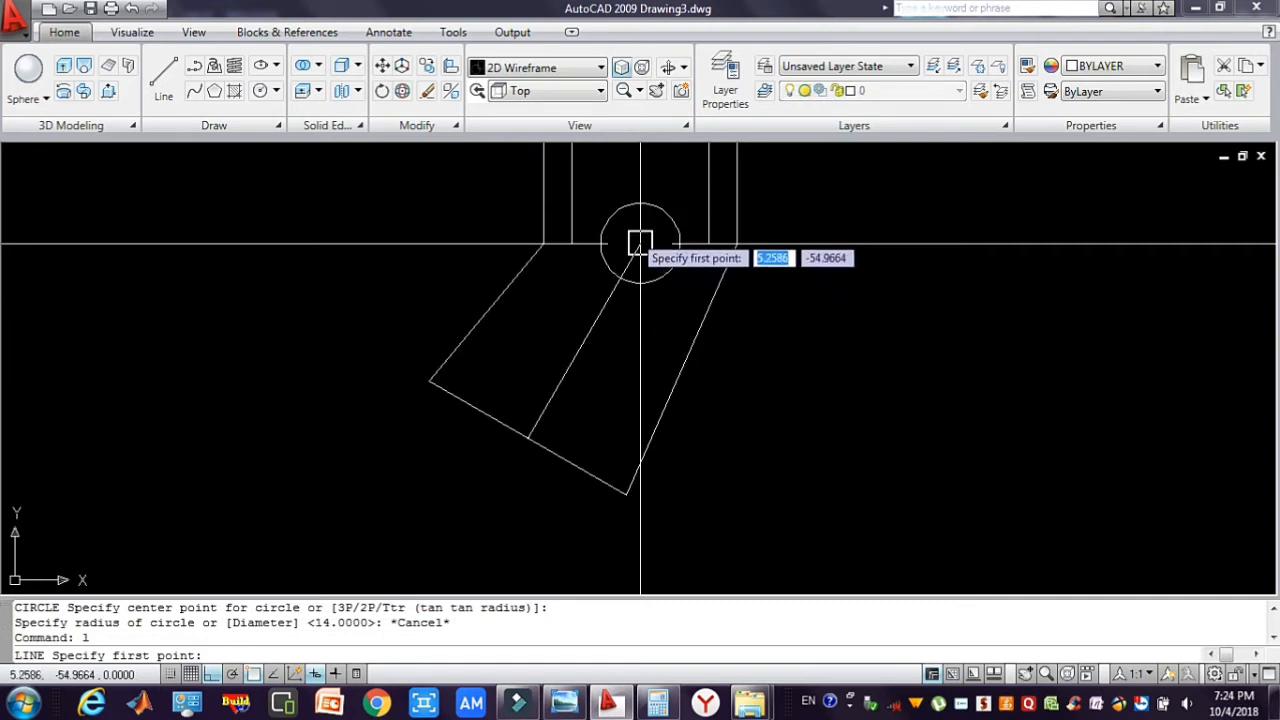
click(640, 243)
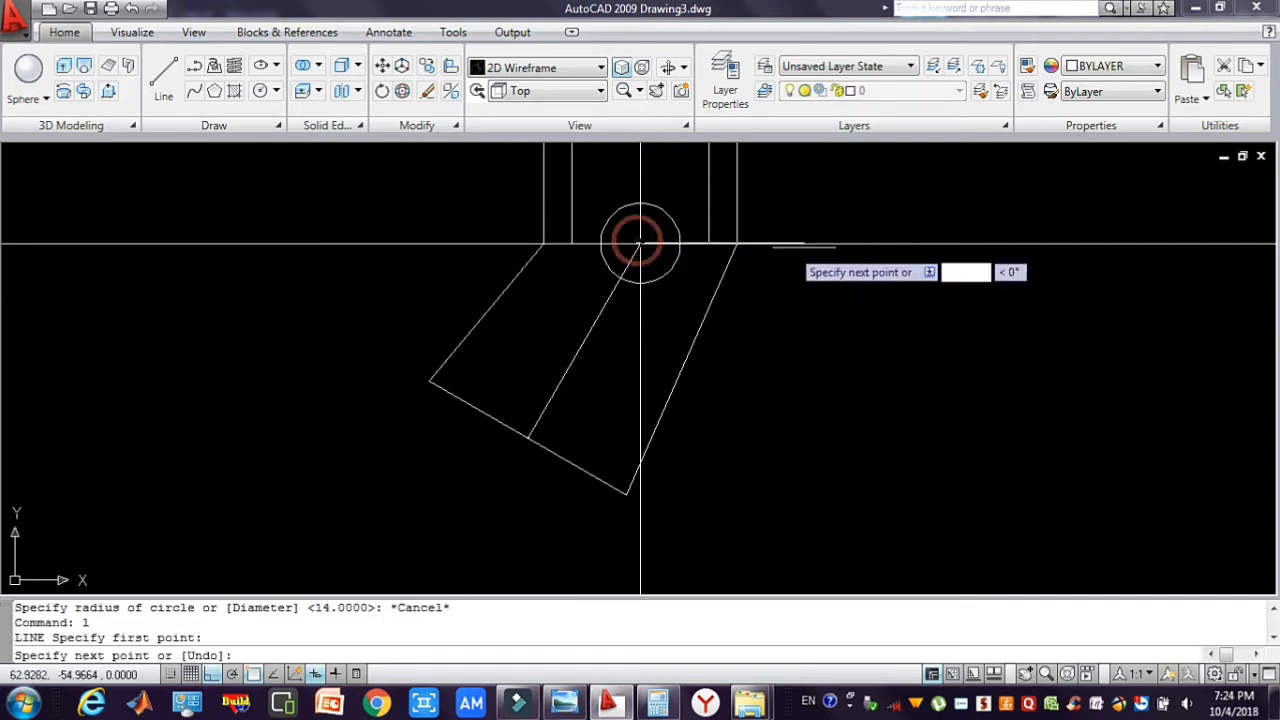
click(822, 243)
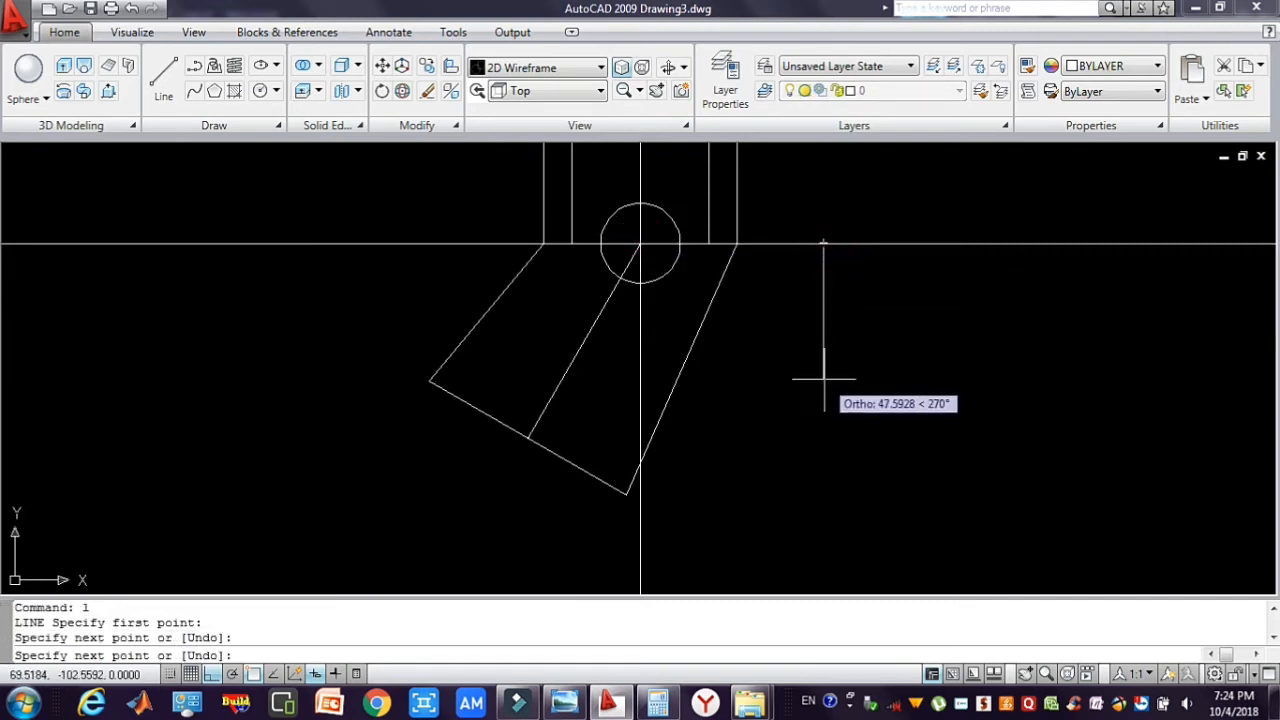
text(3)
key(Return)
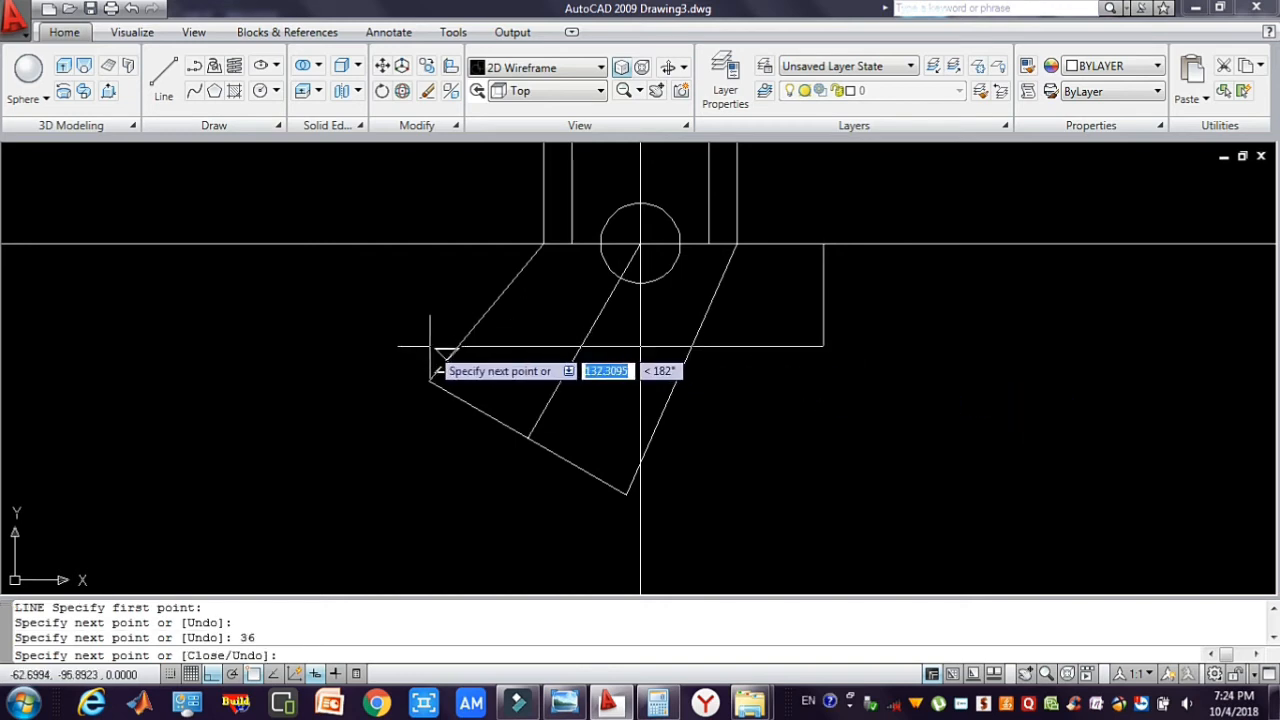
key(Escape)
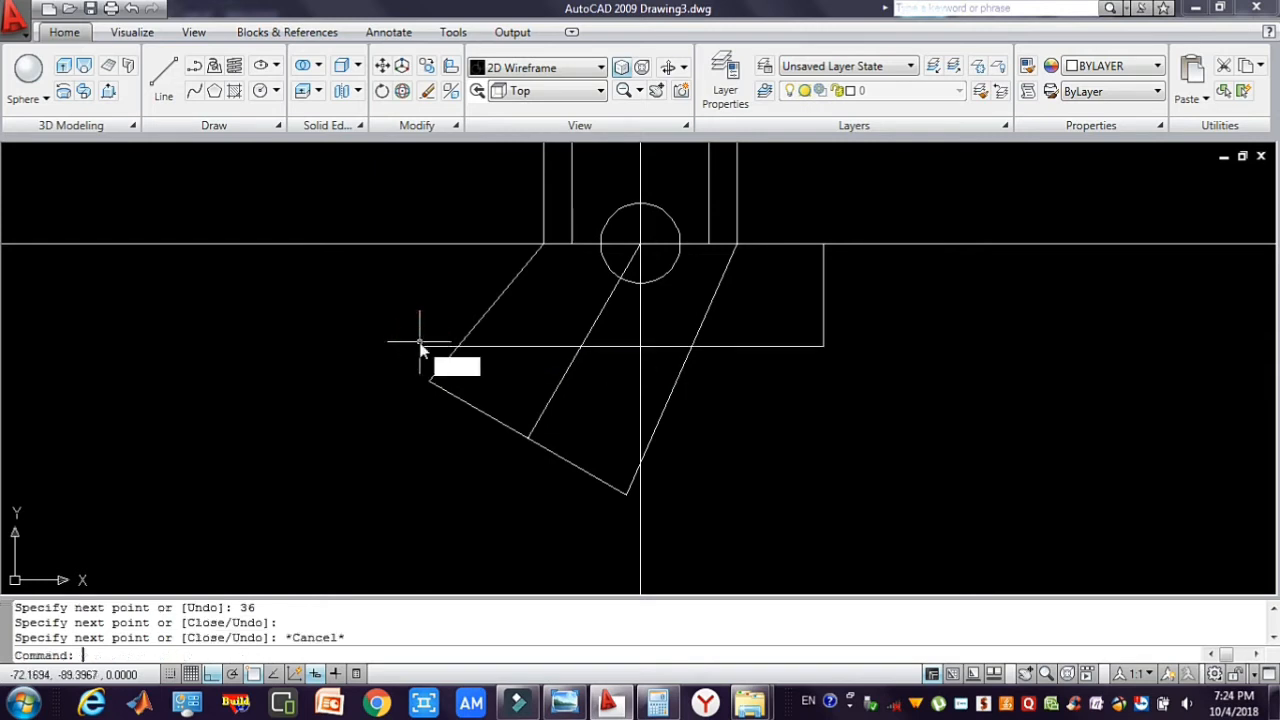
key(Return)
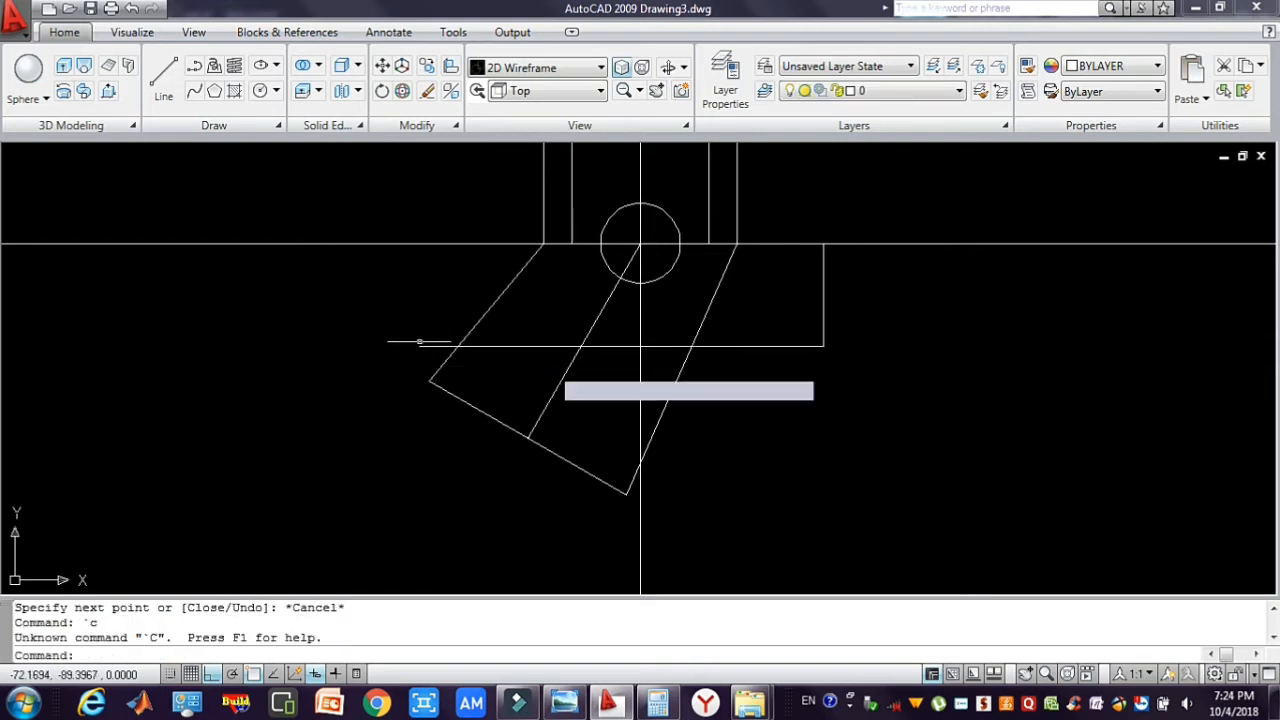
key(Return)
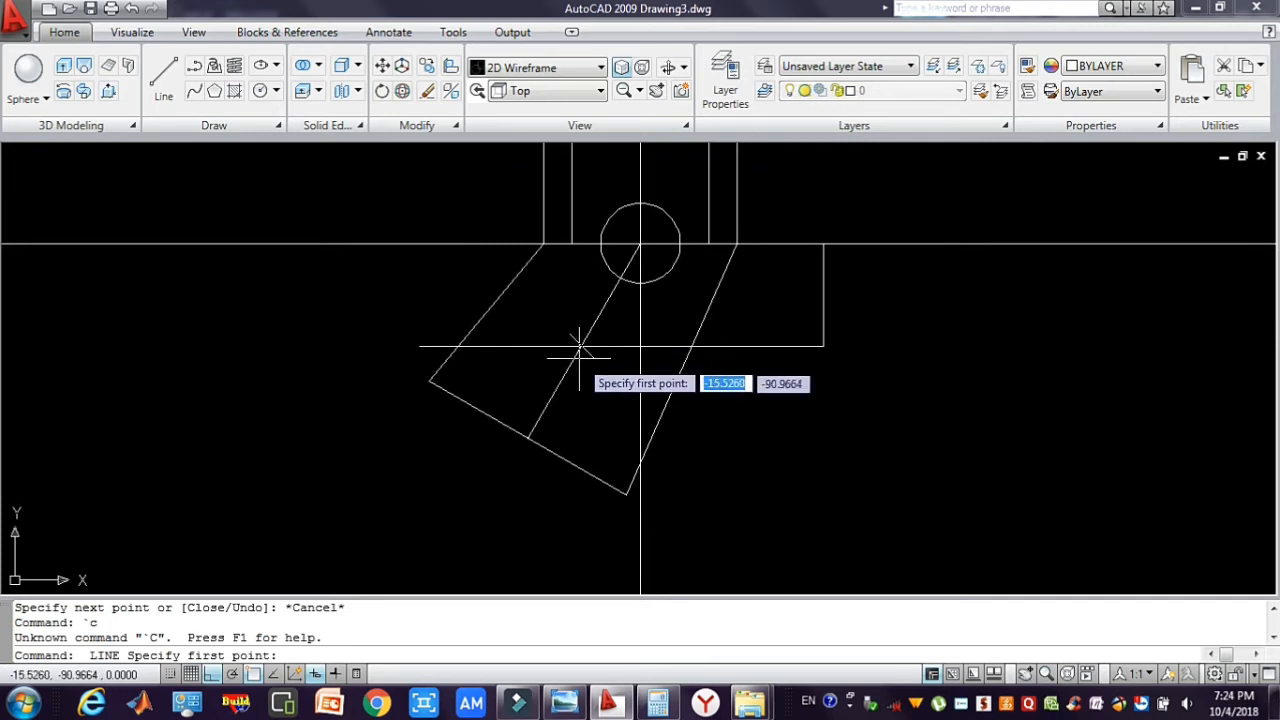
click(580, 345)
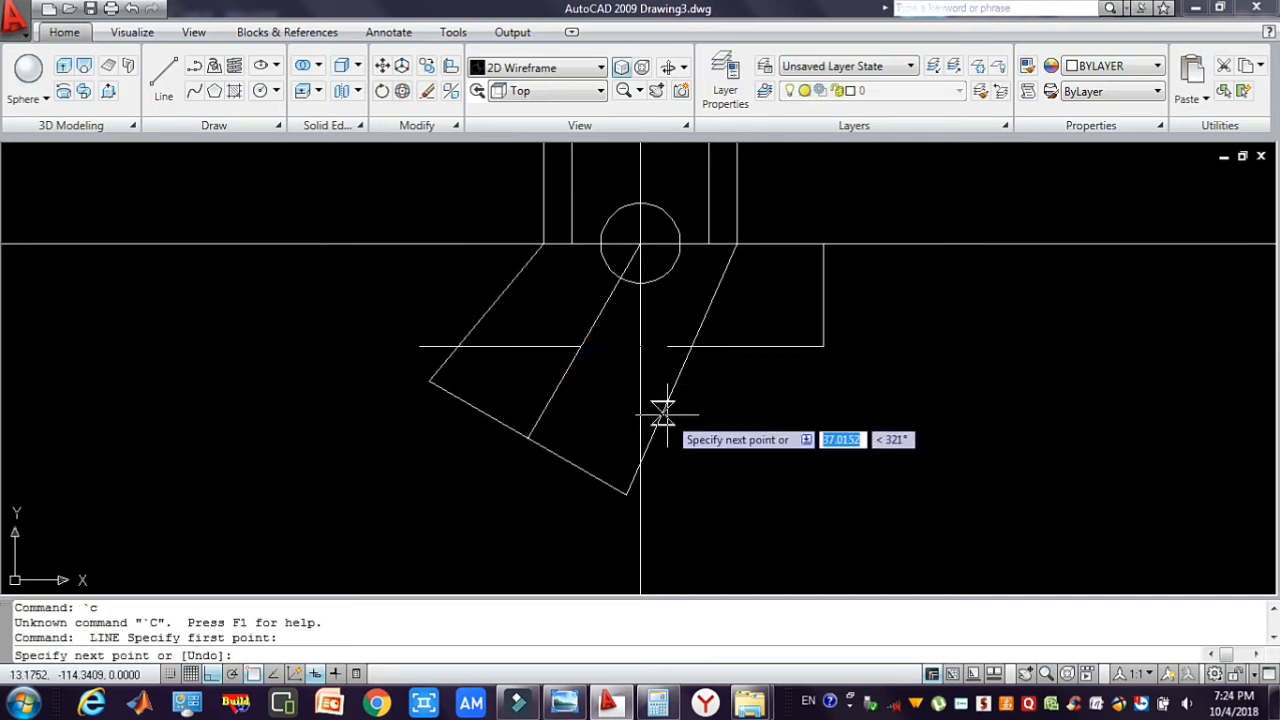
key(Escape)
- Draw a circle of radius 6 centred where the lower horizontal line crosses the slanted arm
text(c)
key(Return)
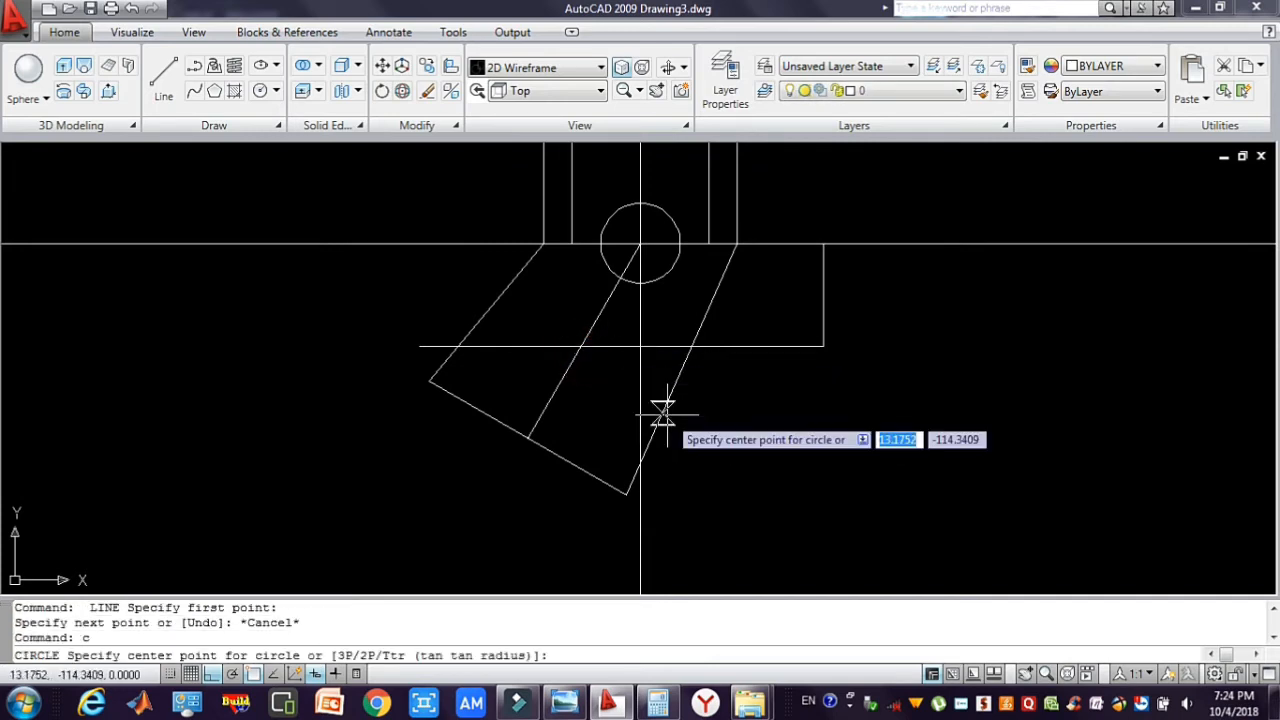
click(580, 347)
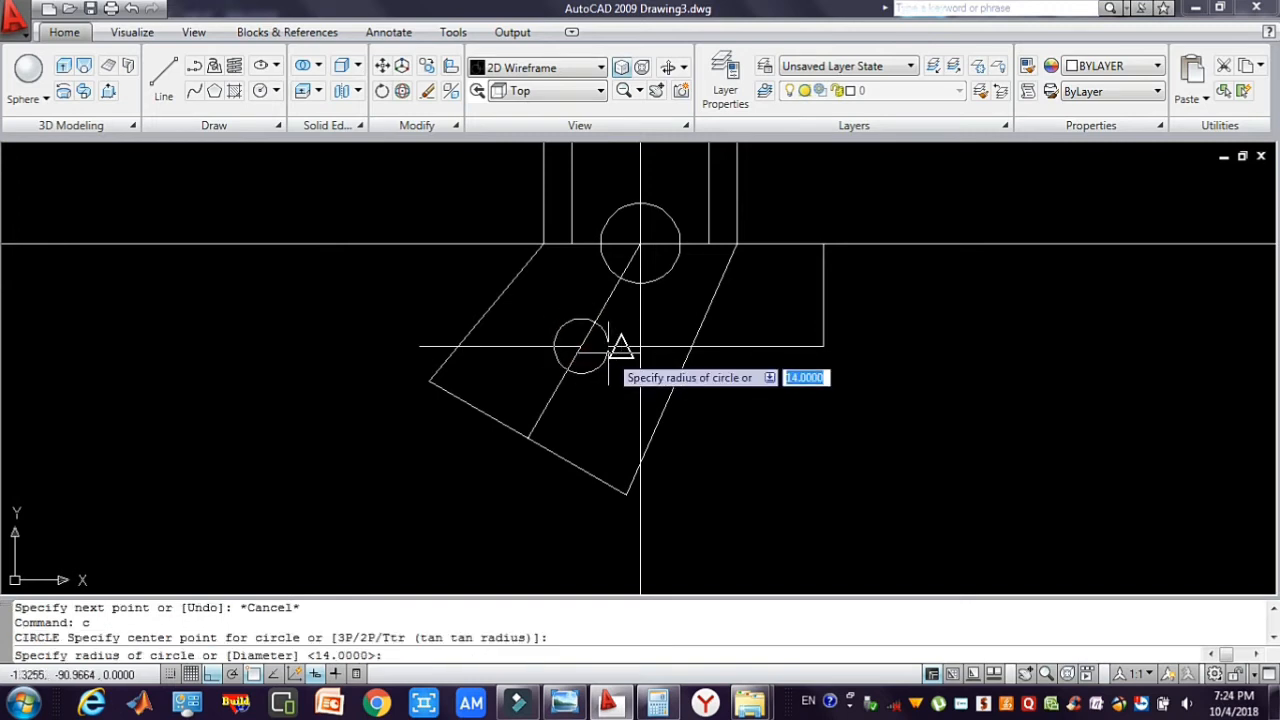
text(6)
key(Return)
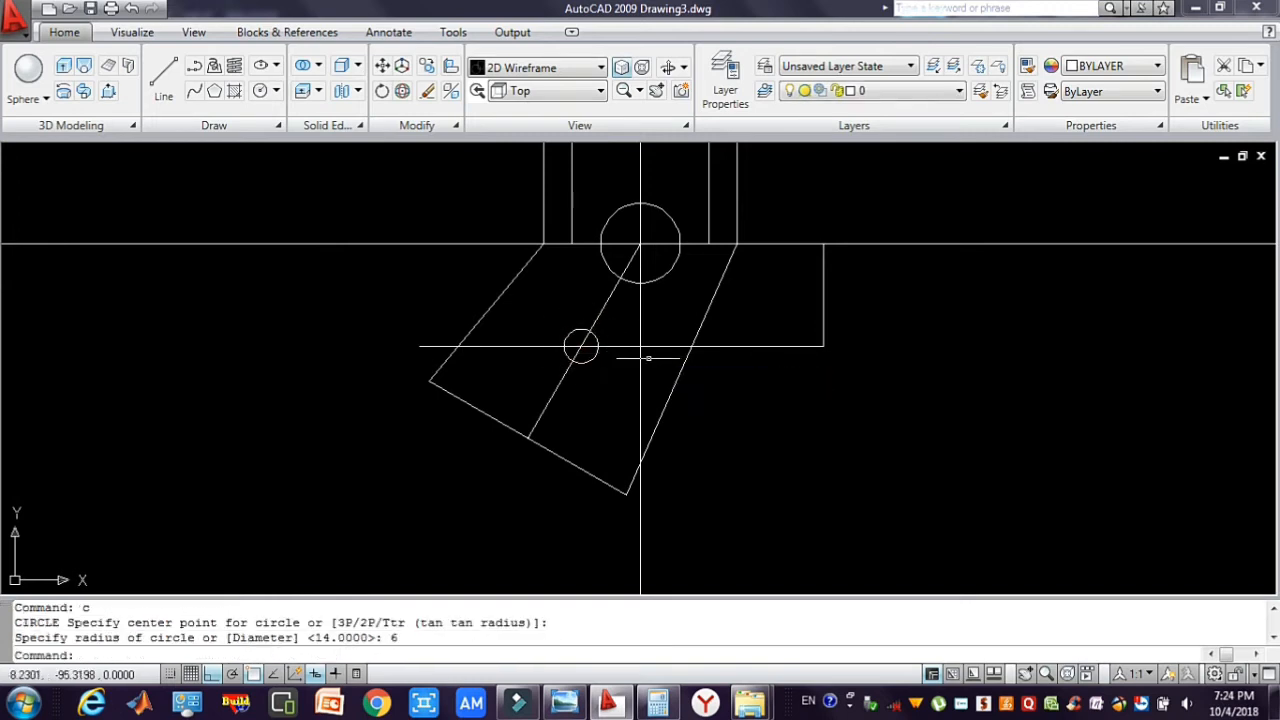
- Erase the lower horizontal helper line through the small circle and the short vertical line connected to it
click(763, 366)
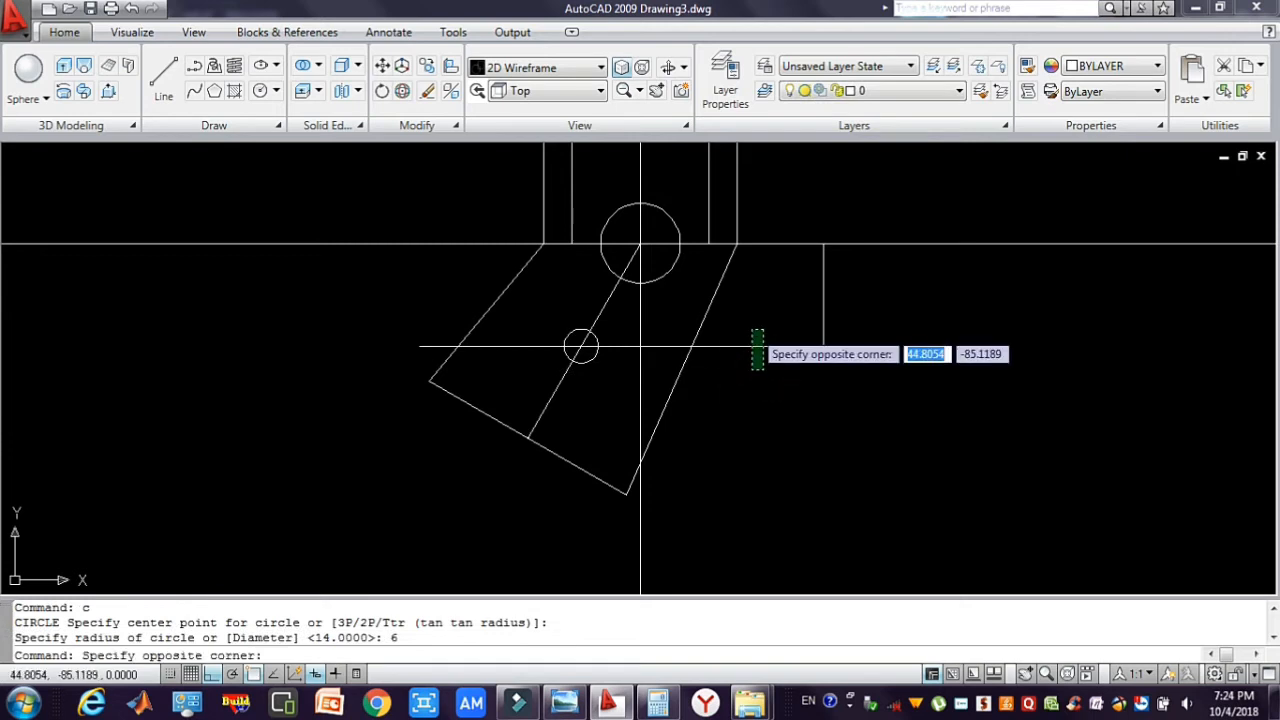
click(753, 328)
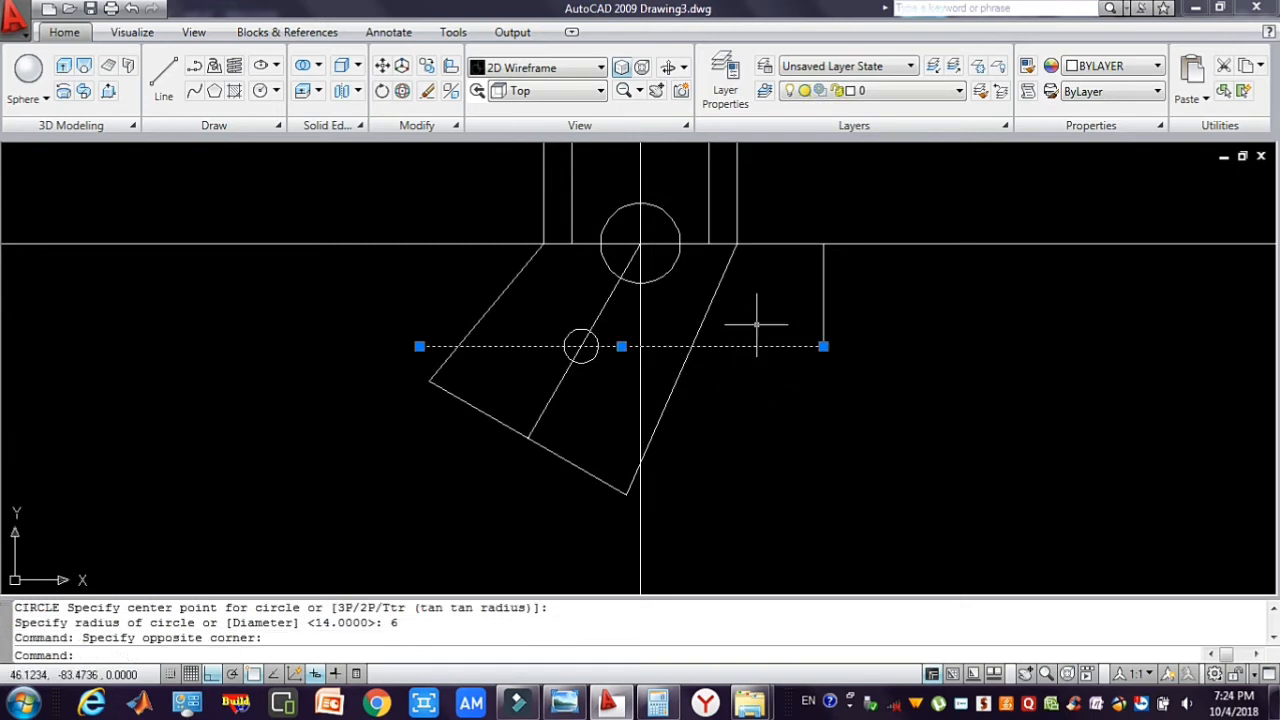
key(Delete)
click(890, 328)
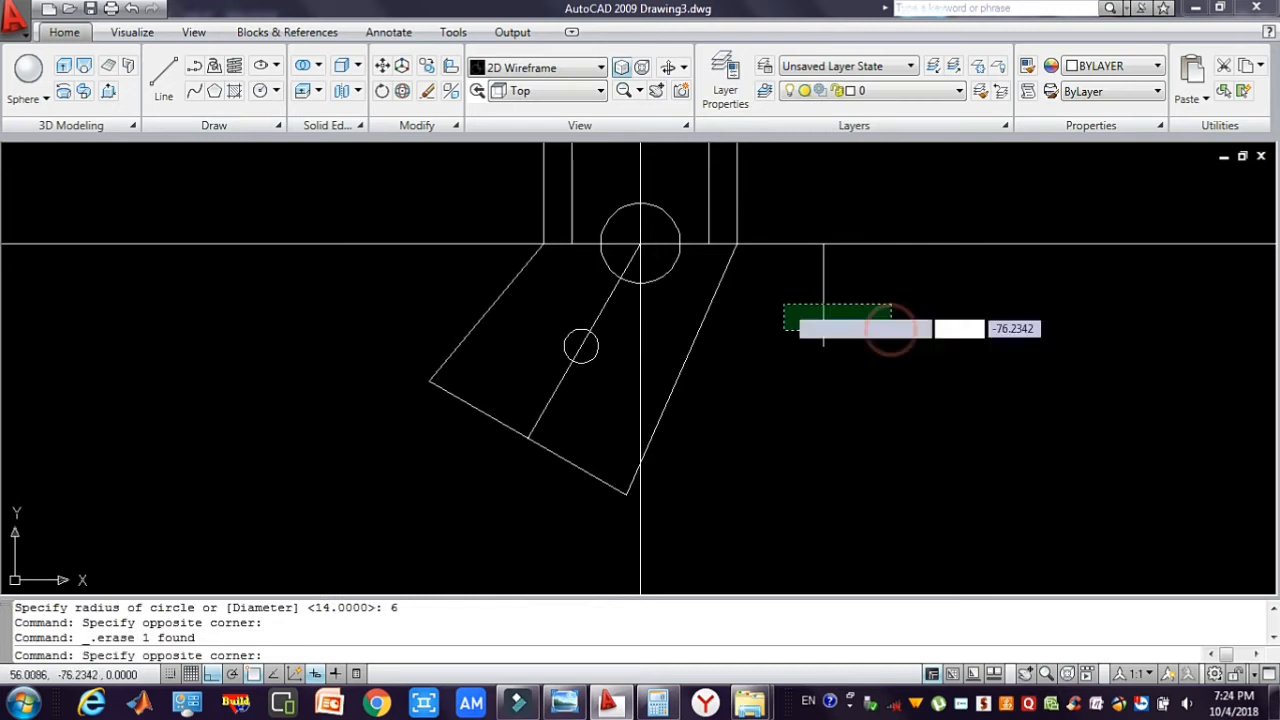
click(784, 304)
key(Delete)
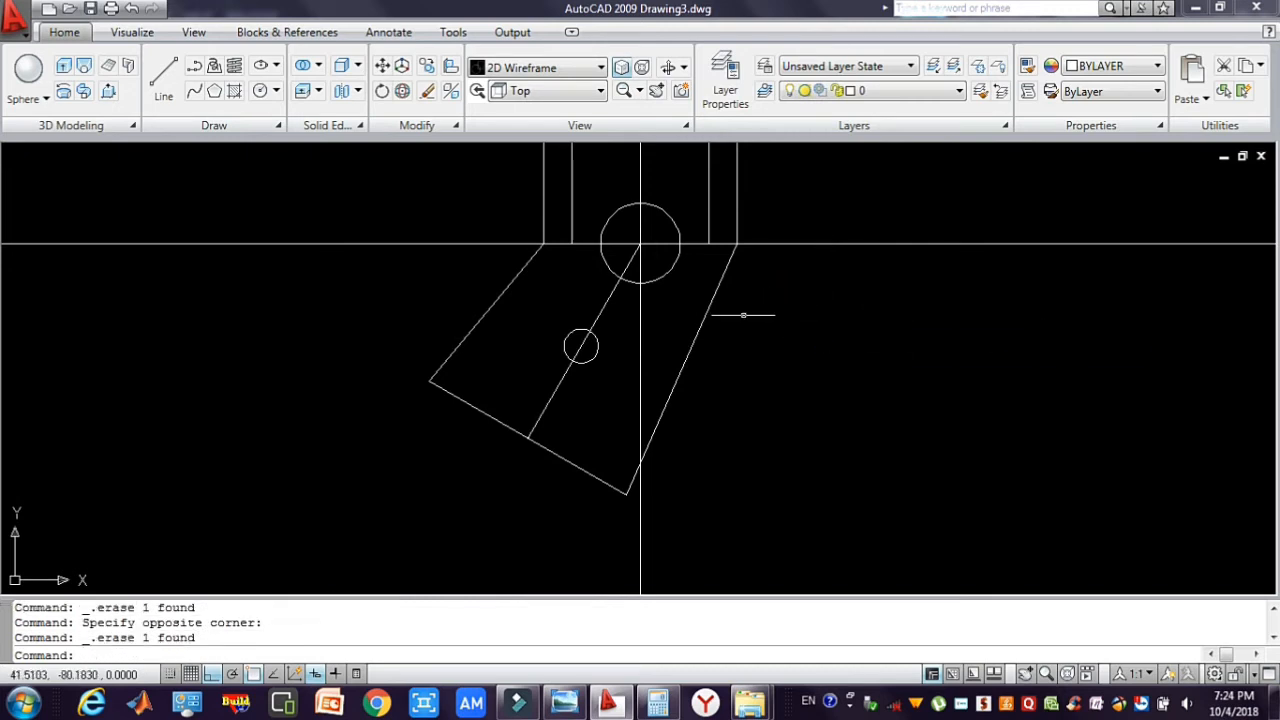
- Erase the vertical construction line and the slanted centre line running through the small circle
click(672, 505)
click(603, 550)
key(Delete)
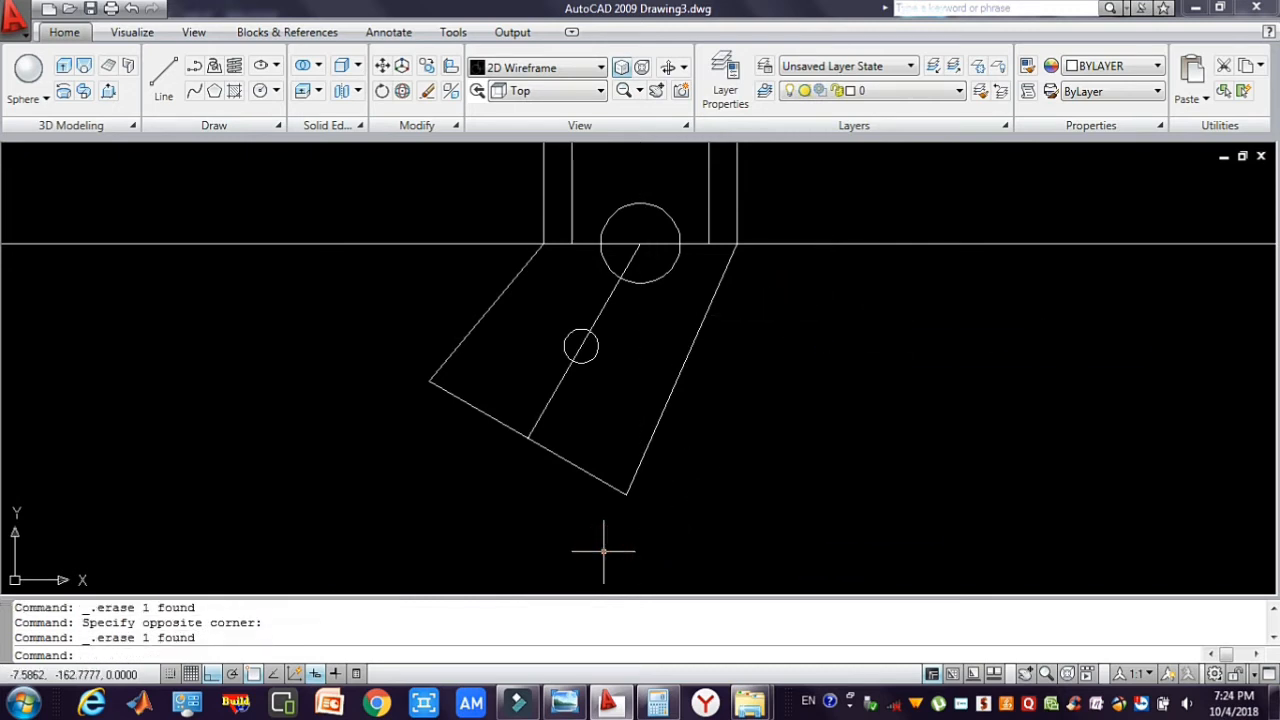
click(572, 430)
click(537, 385)
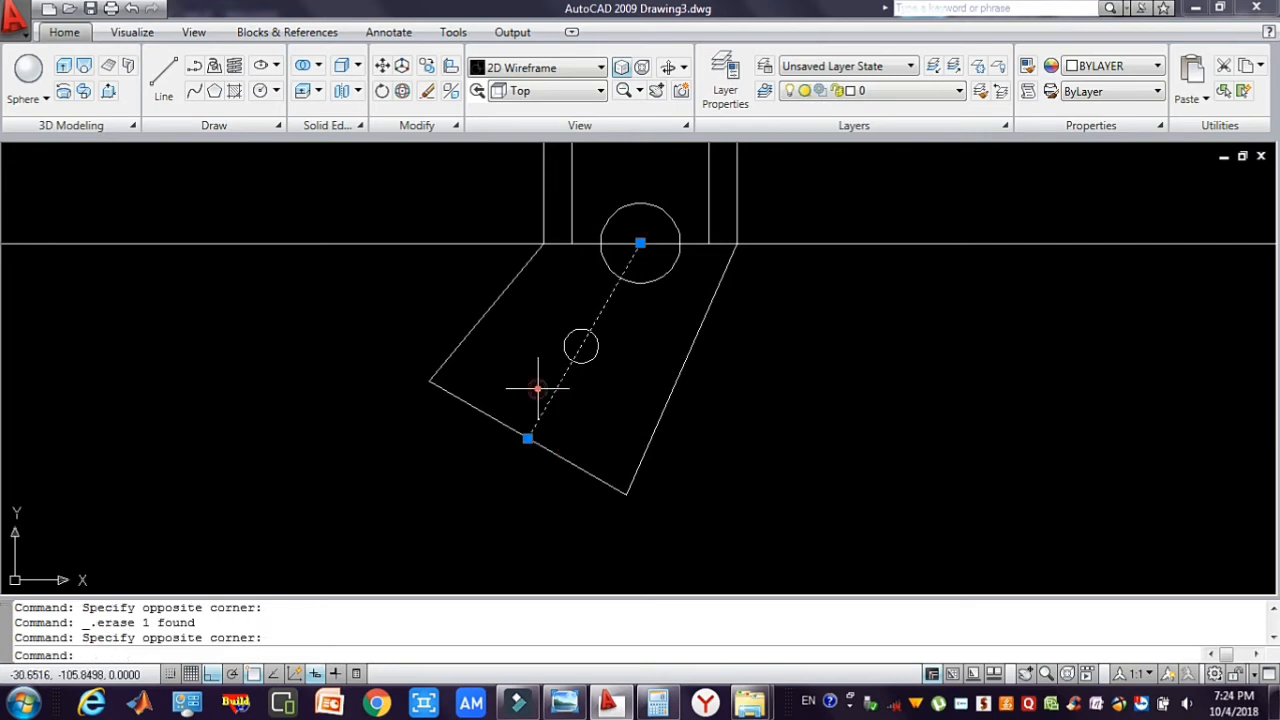
key(Delete)
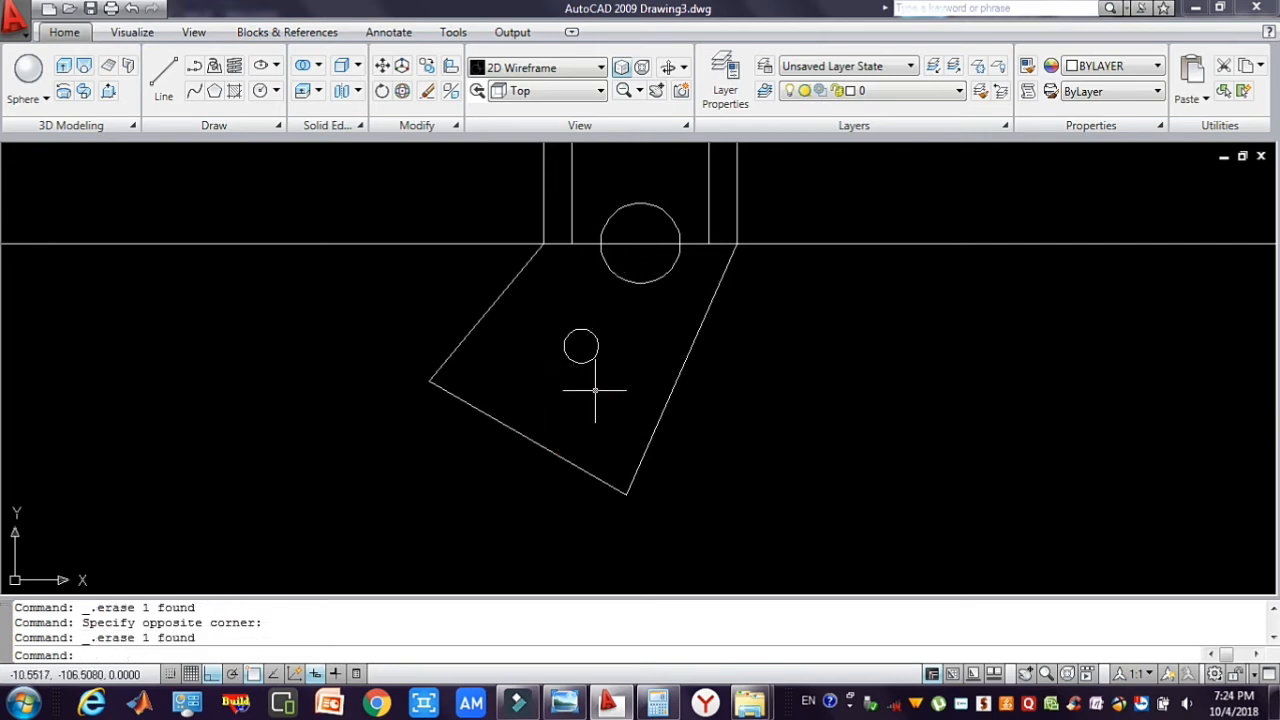
- Erase both horizontal construction lines and the leftover lines running outward from the lower large circle's centre
click(622, 91)
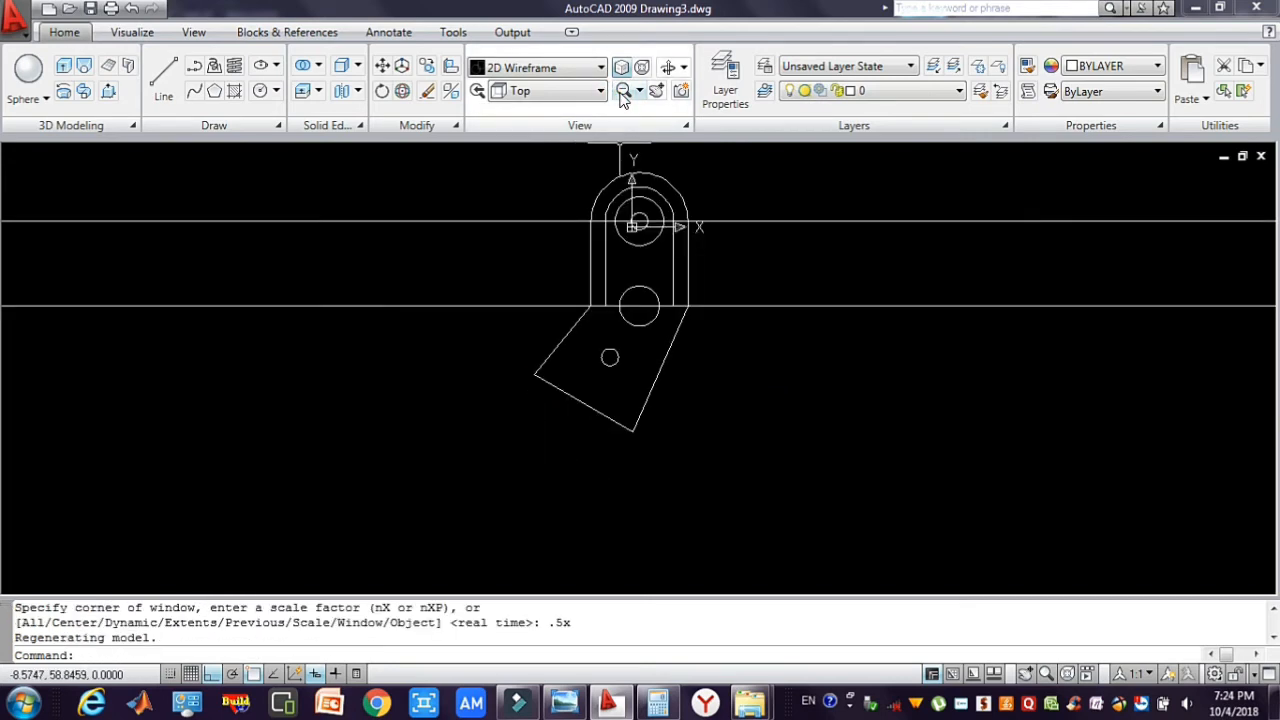
click(866, 334)
click(801, 183)
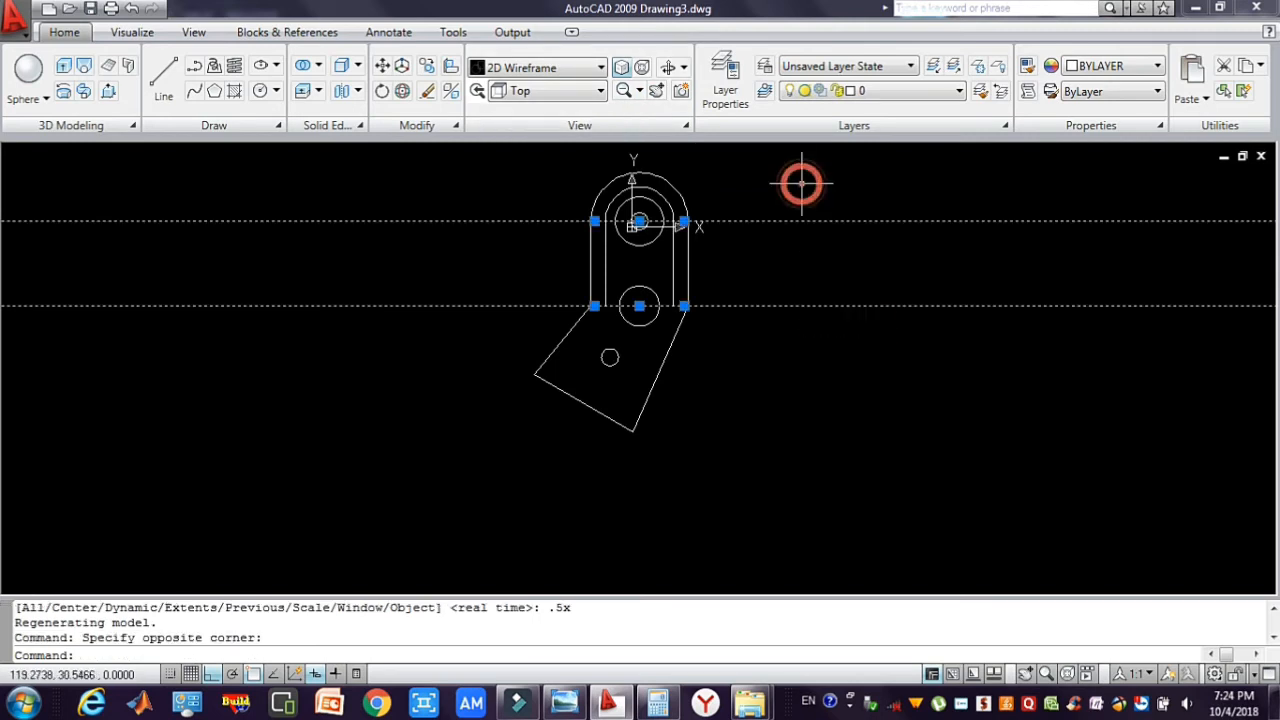
key(Delete)
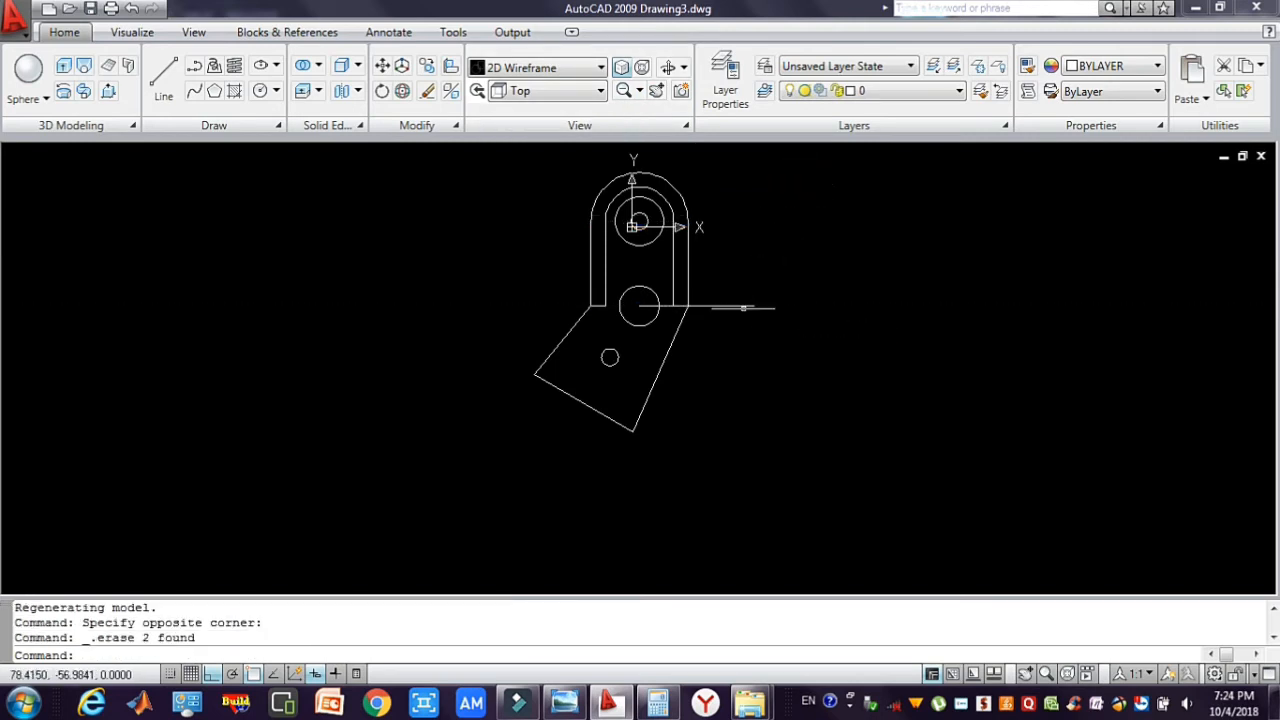
click(715, 286)
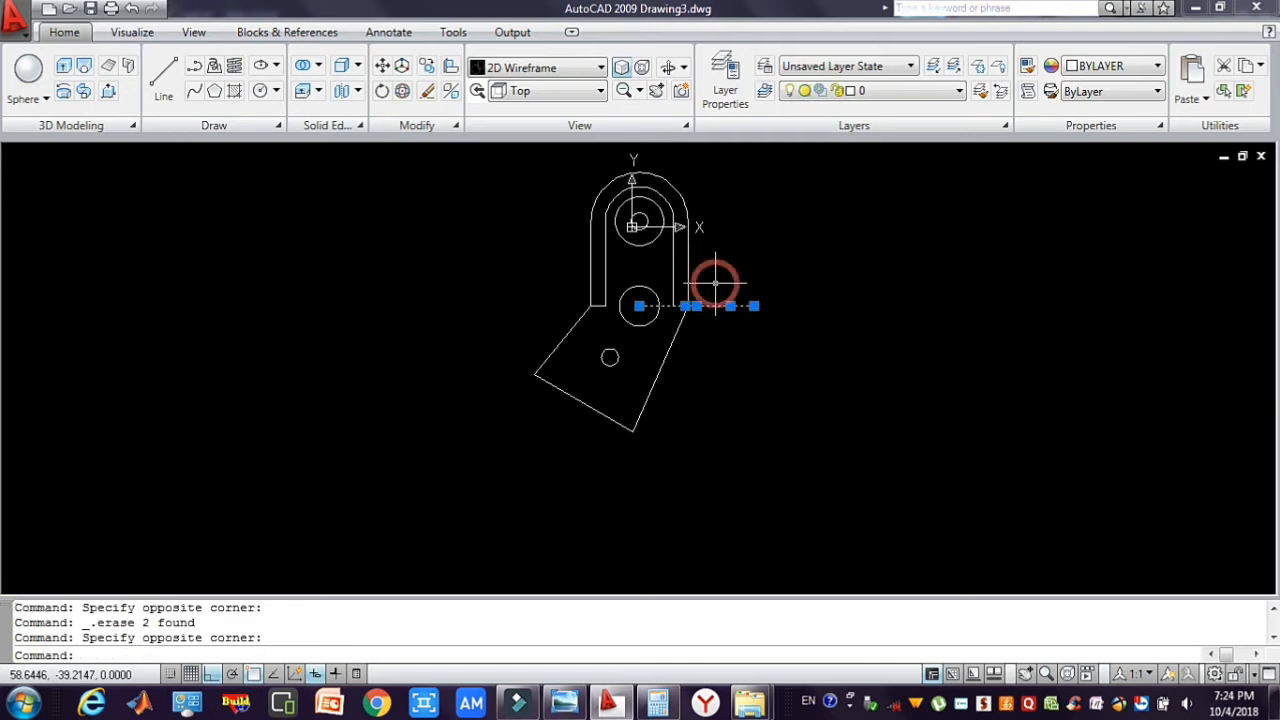
key(Delete)
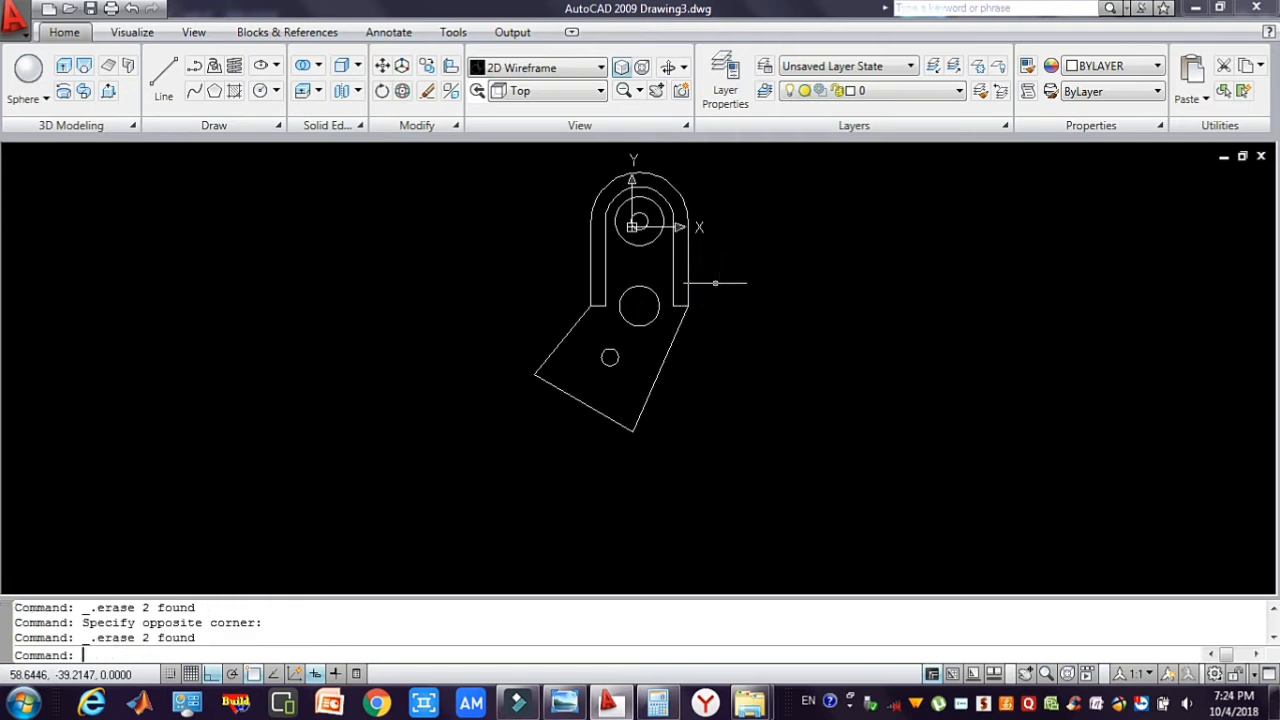
- Show the finished profile in the Southwest Isometric view
click(538, 94)
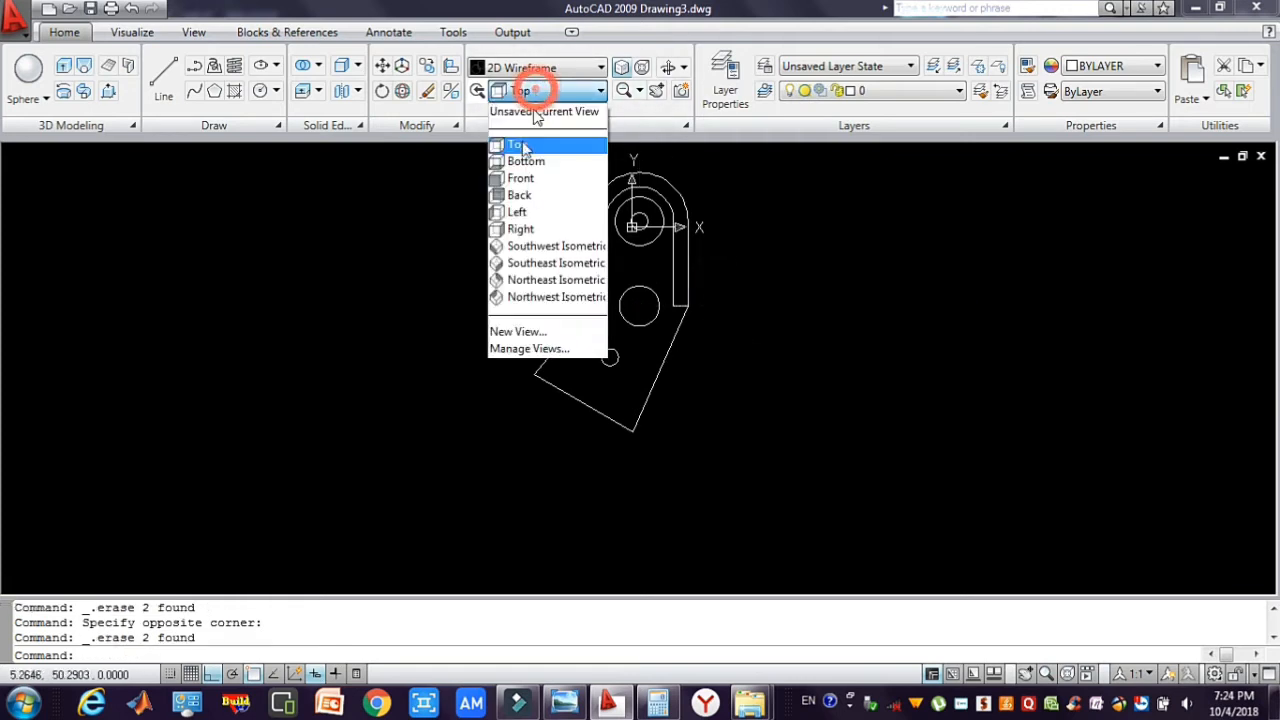
click(527, 265)
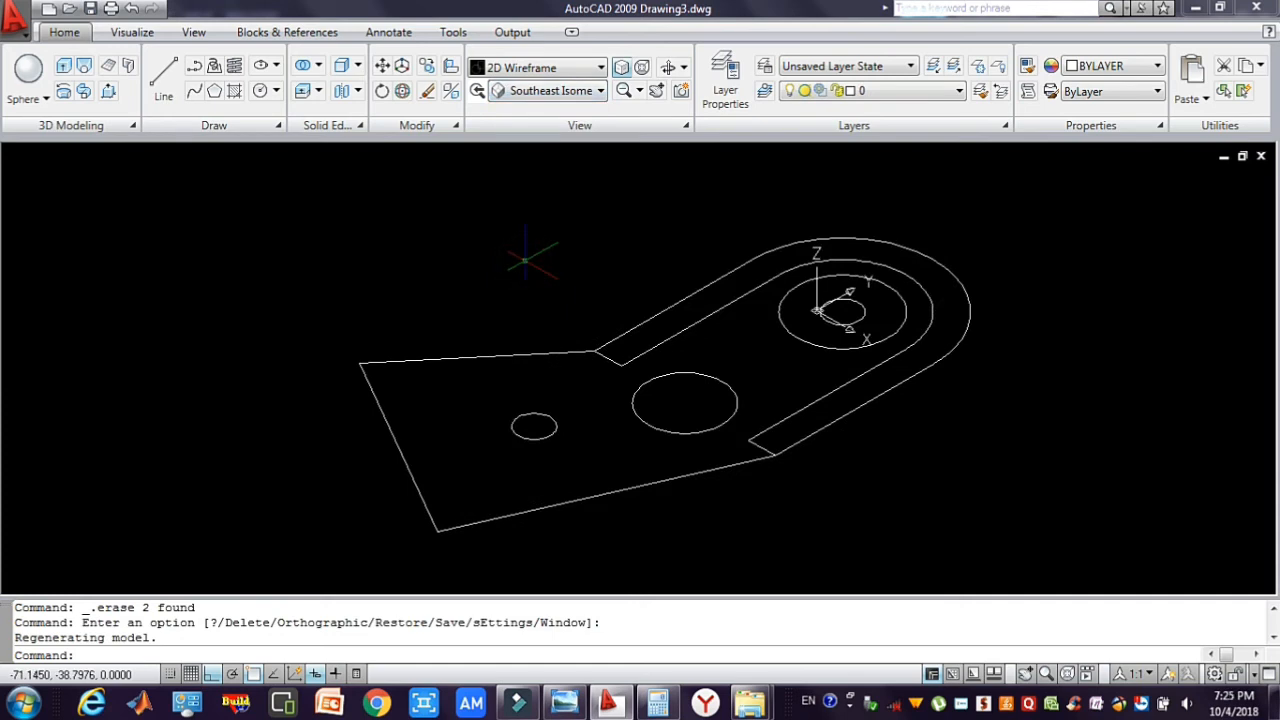
click(540, 91)
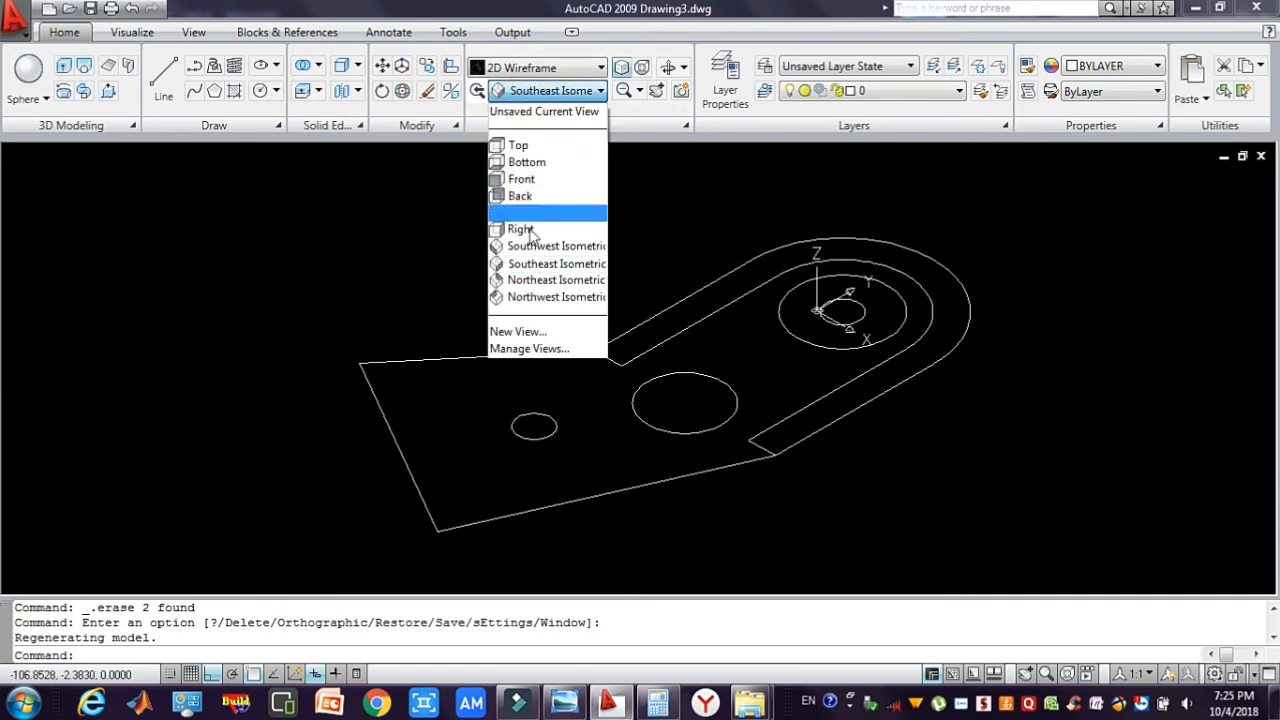
click(541, 248)
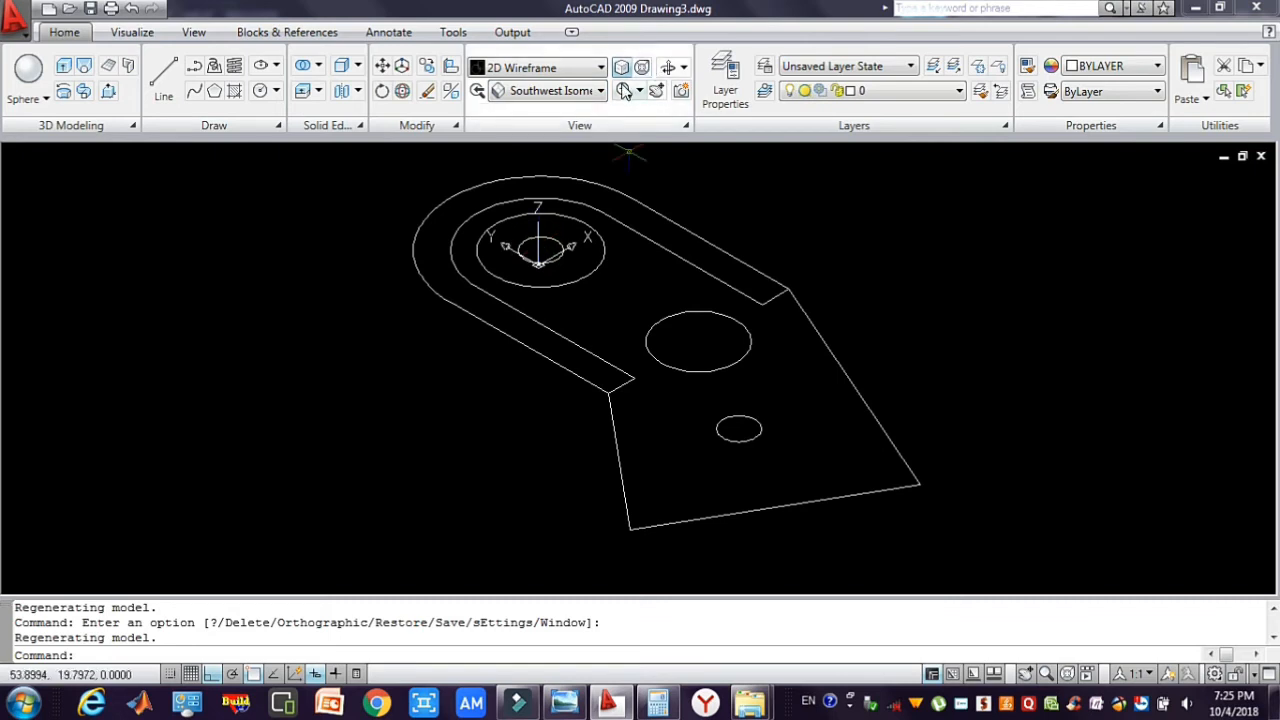
click(624, 91)
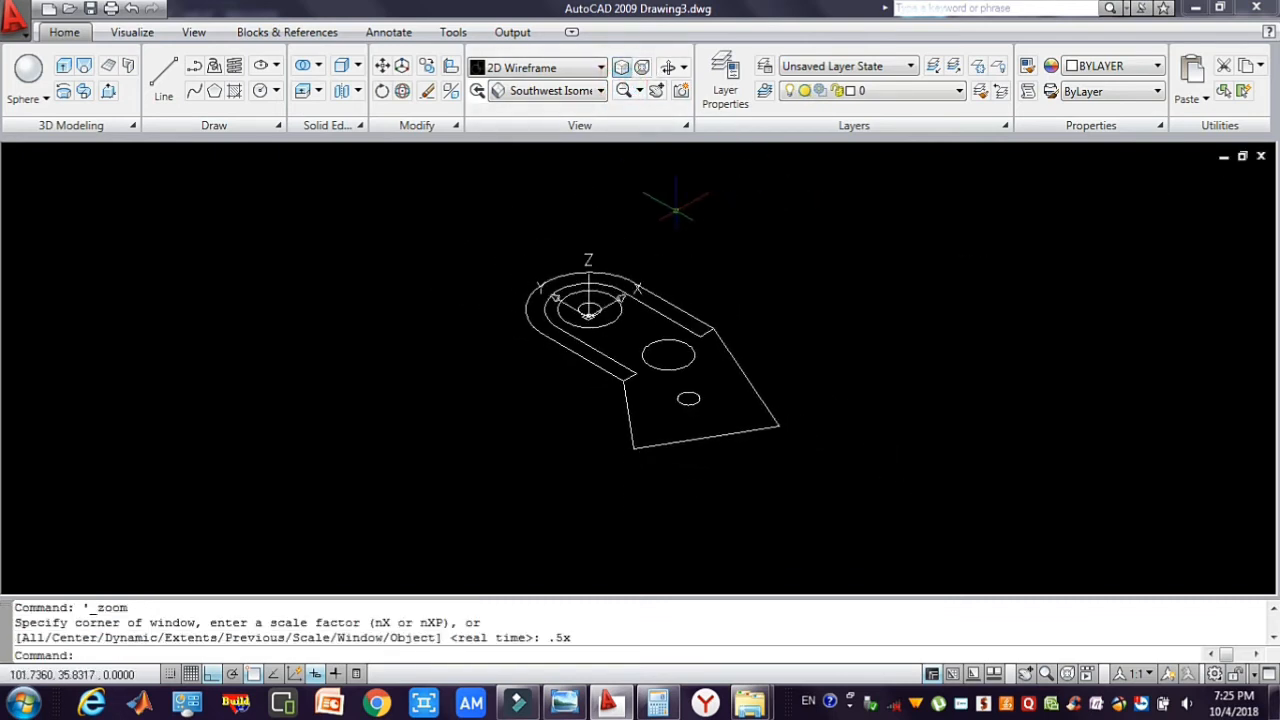
- Press-pull the ring between the concentric circles in the arch upward by 42
click(110, 92)
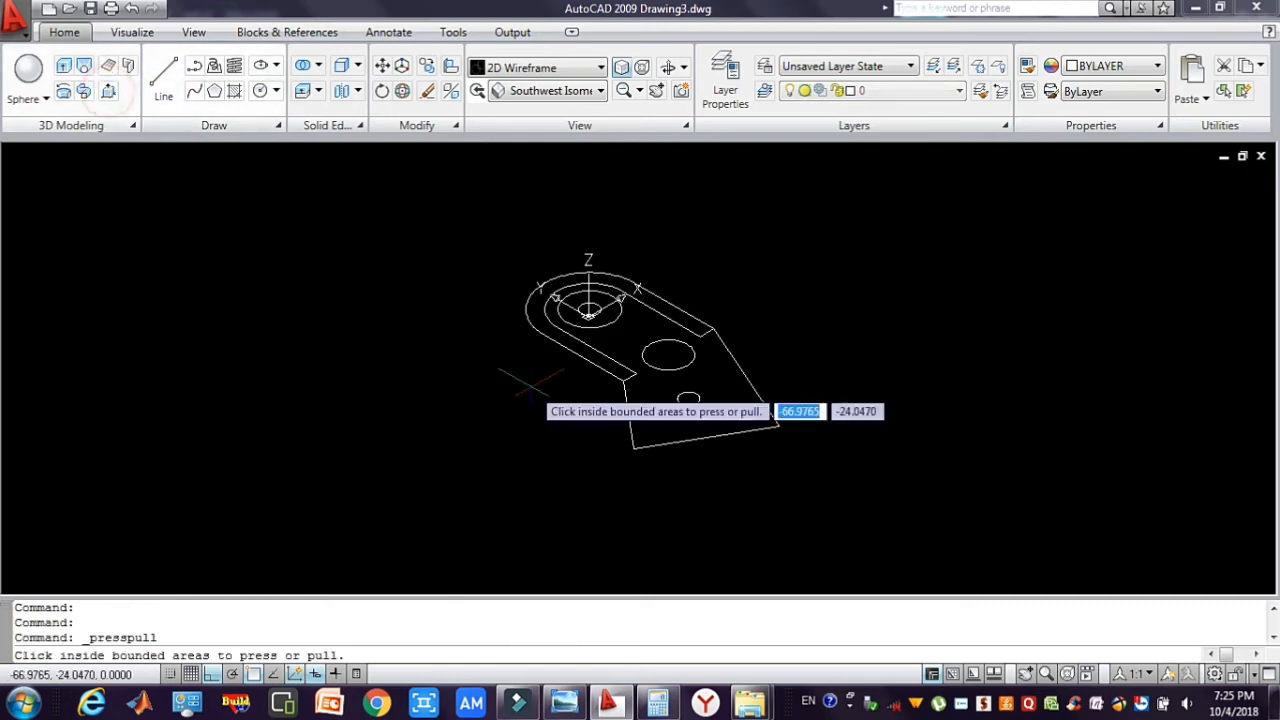
click(590, 314)
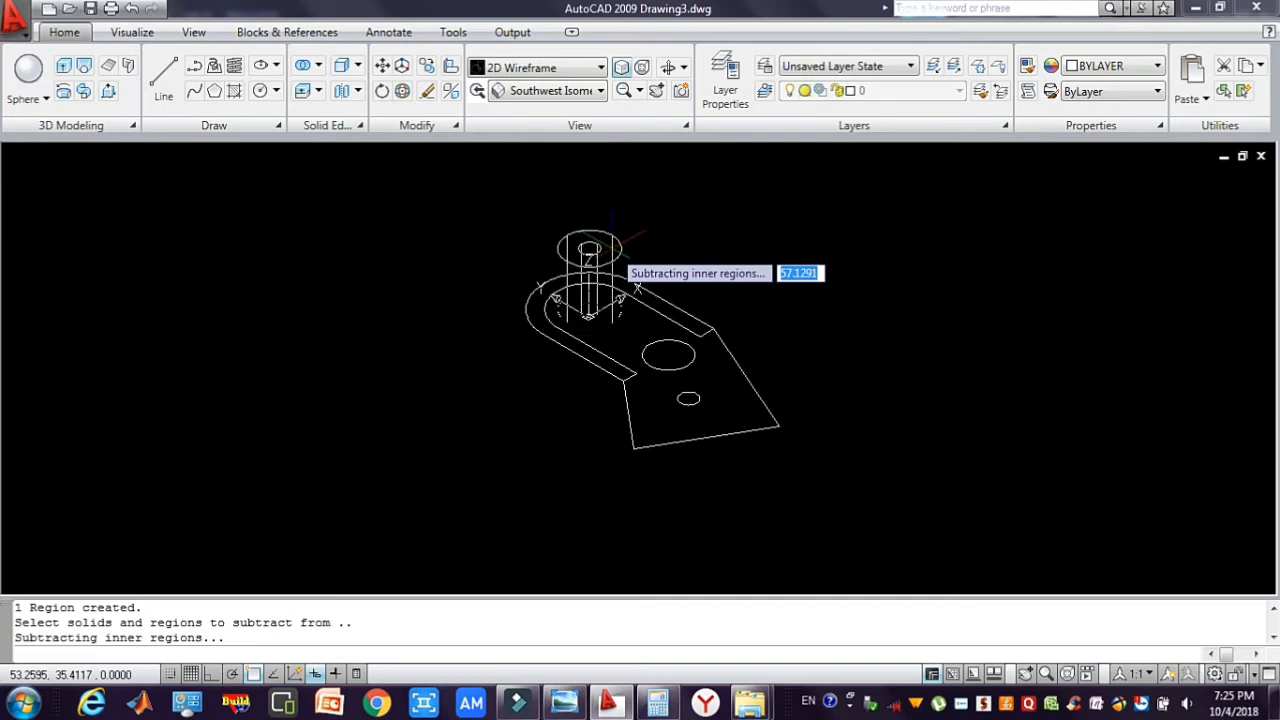
key(Return)
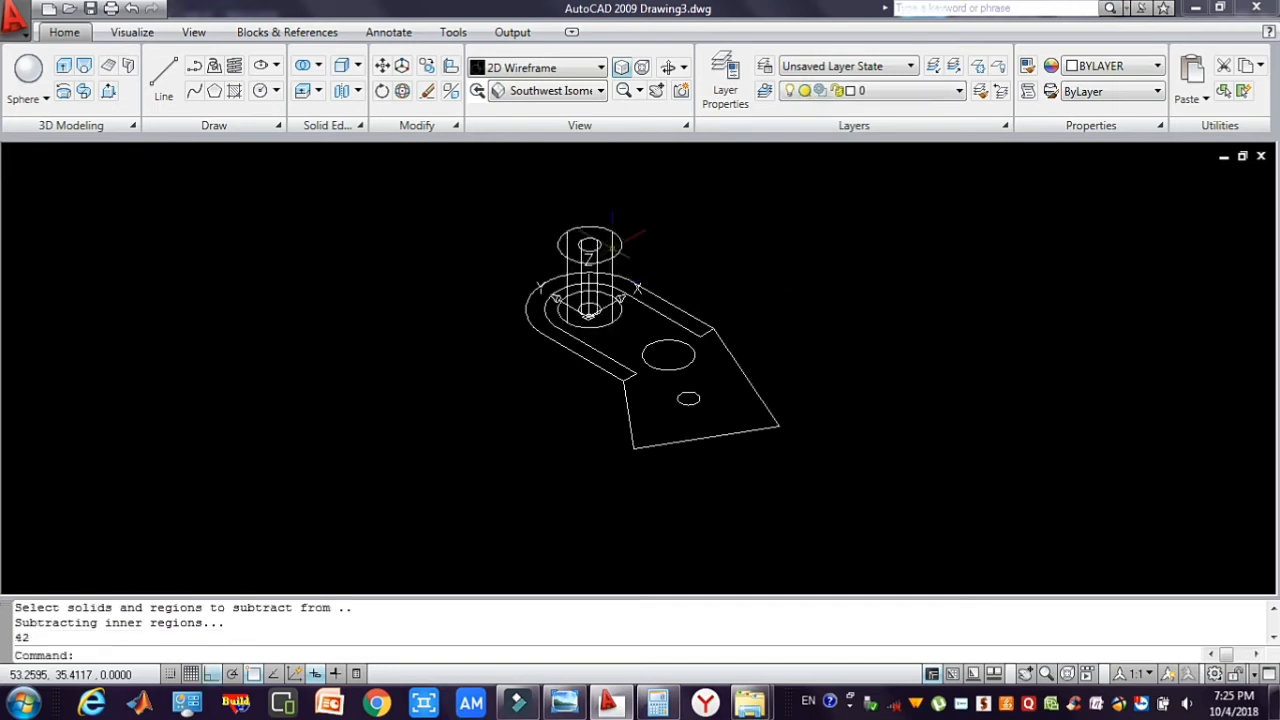
- Press-pull the U-shaped band between the inner and outer arches upward by 26
click(110, 92)
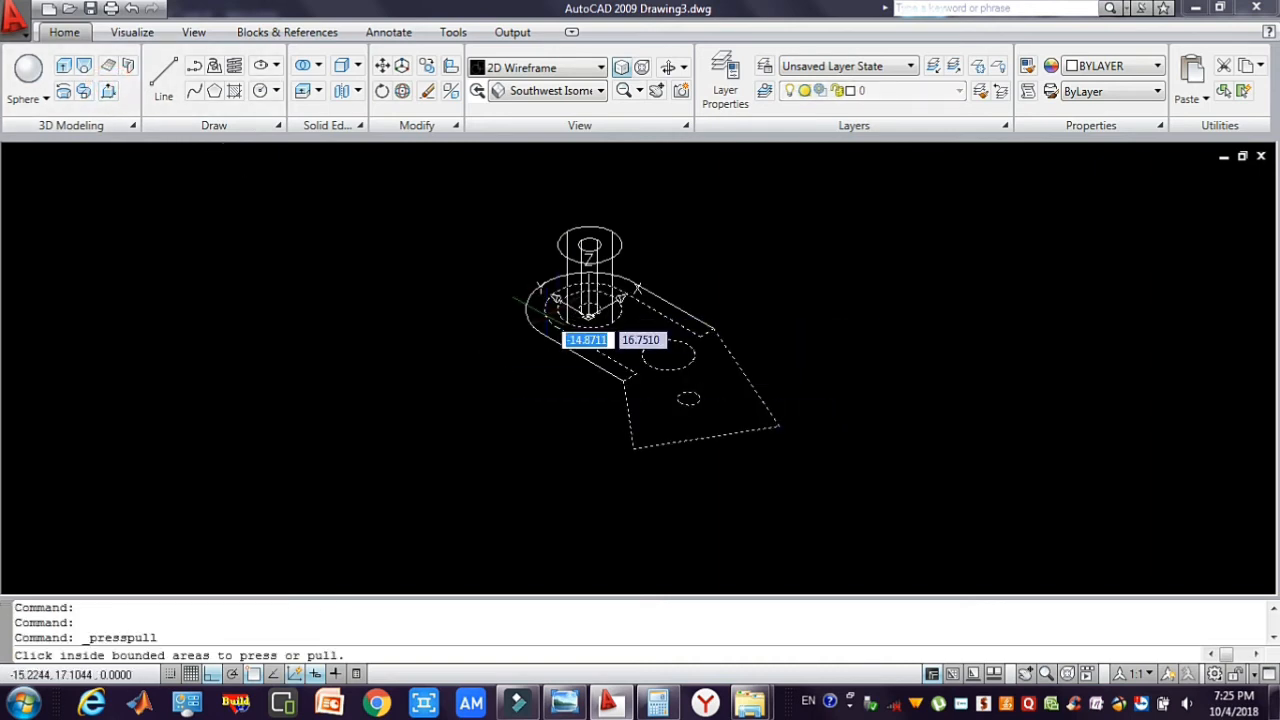
click(541, 316)
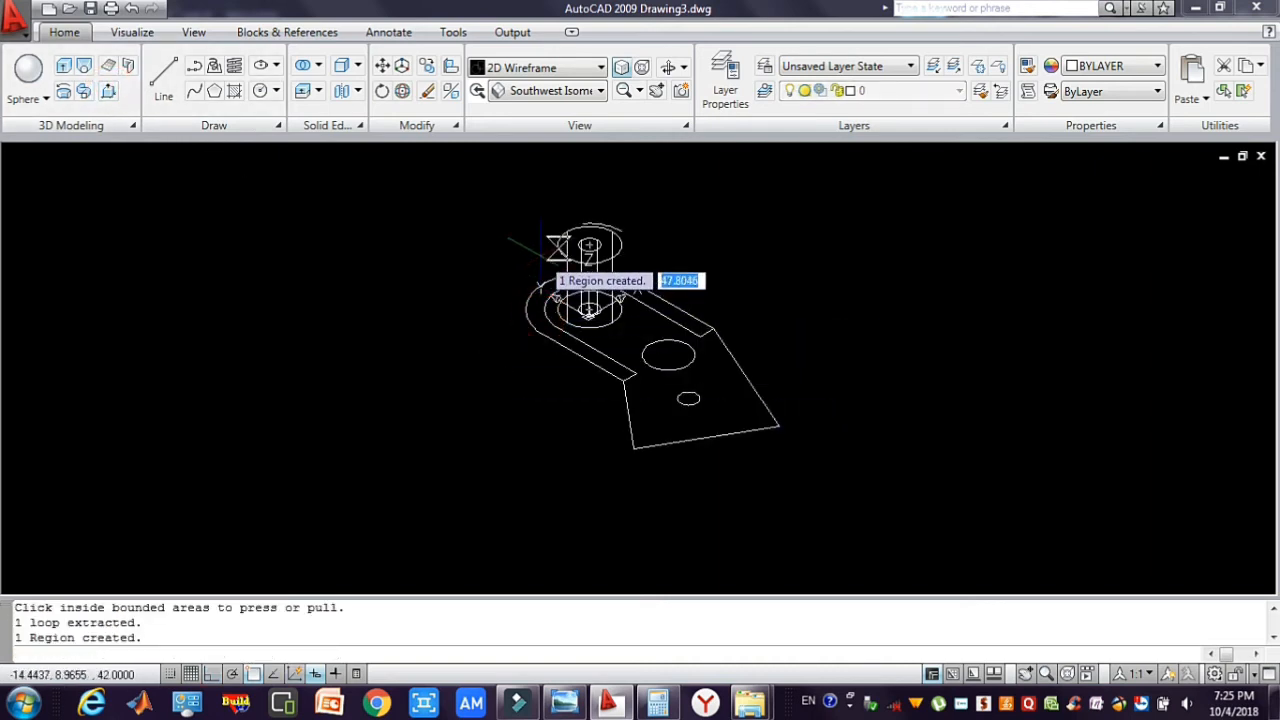
text(2)
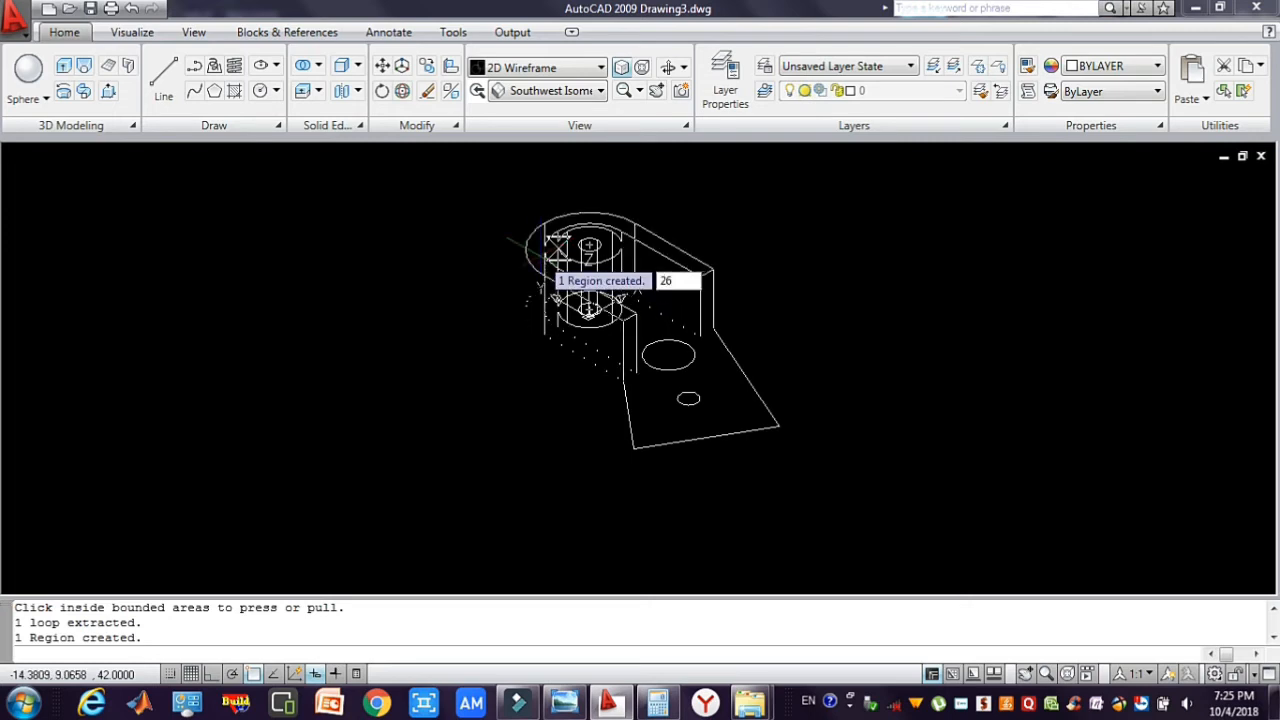
text(6)
key(Return)
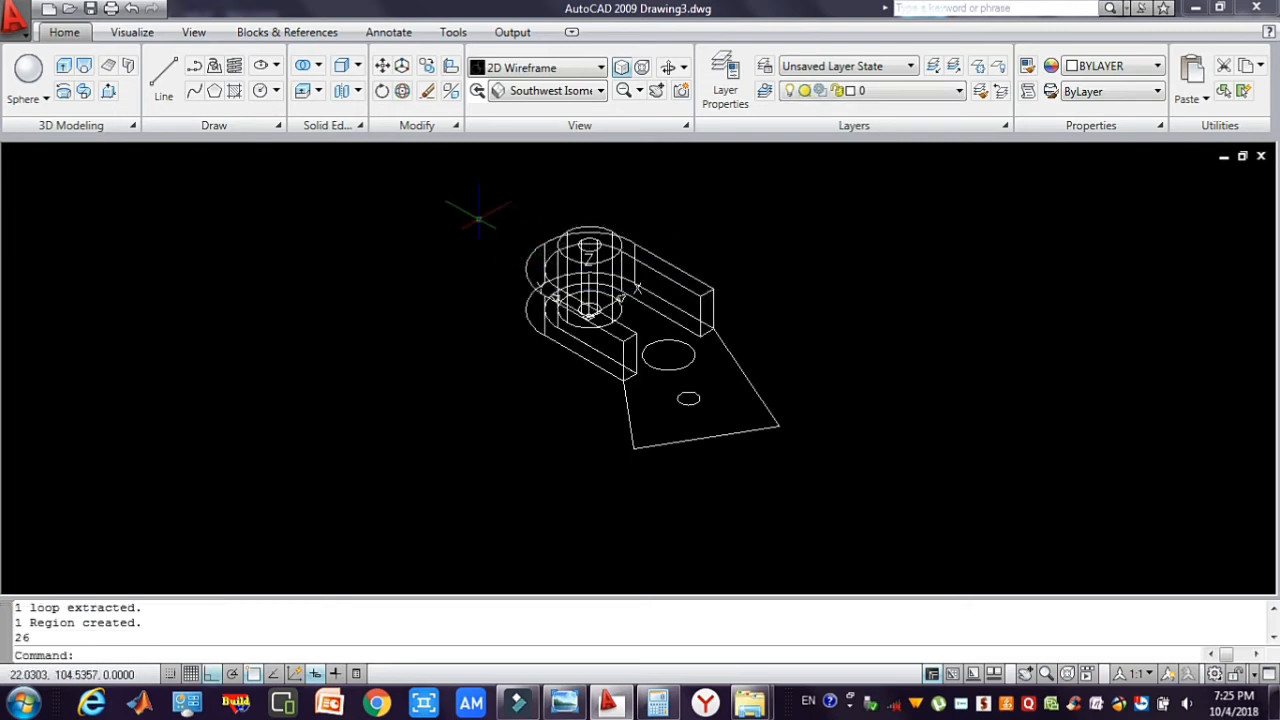
- Press-pull the base area around the two lower holes upward by 12
click(108, 91)
click(732, 413)
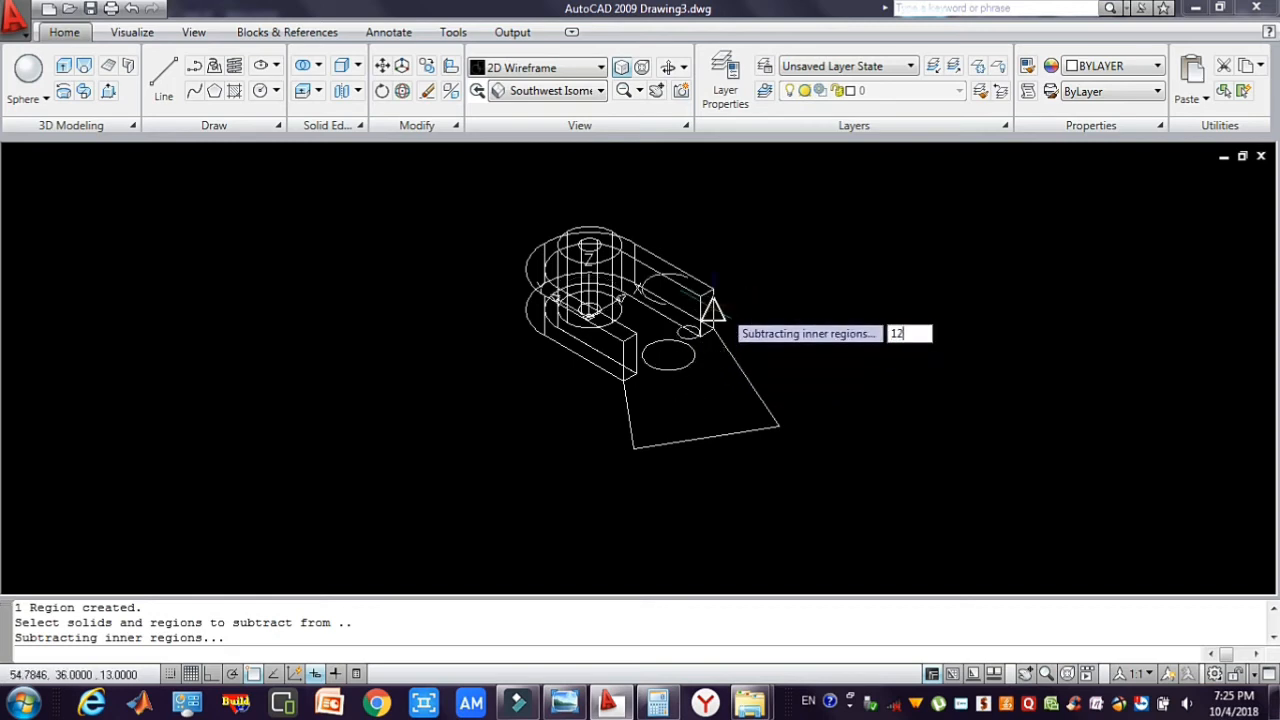
key(Return)
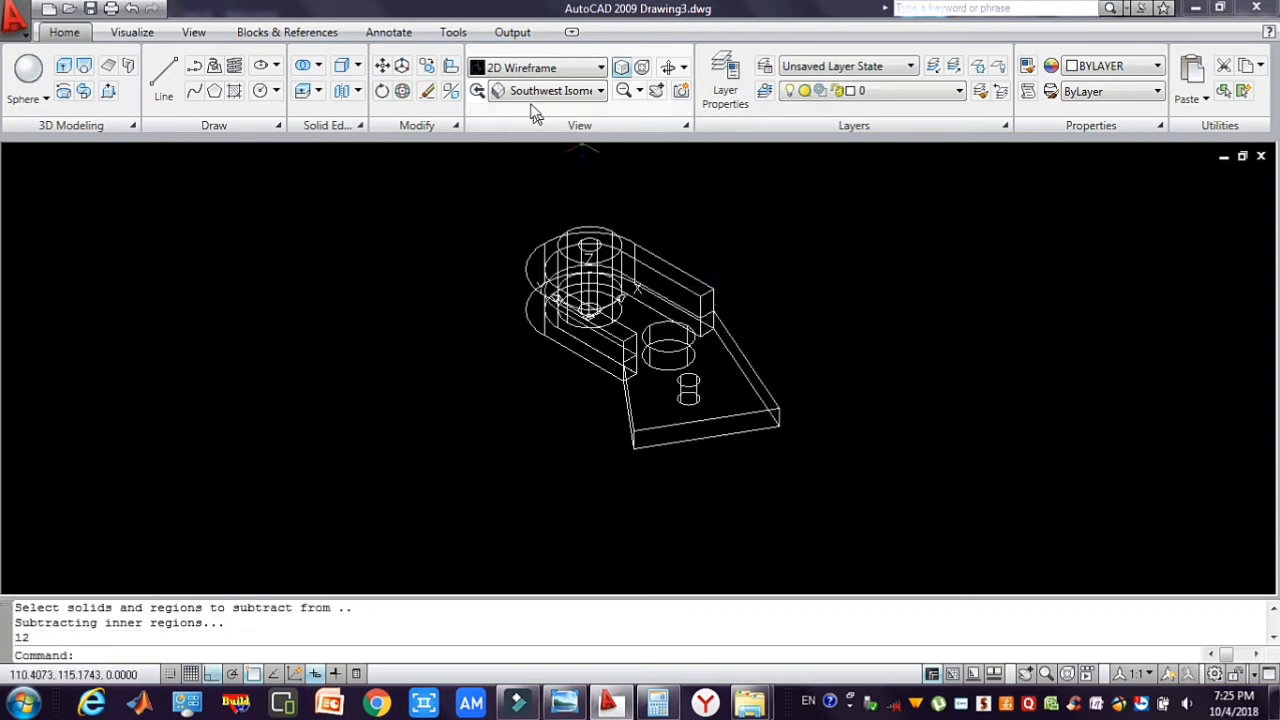
- Apply the Realistic visual style and display the model in the Southeast Isometric view
click(524, 70)
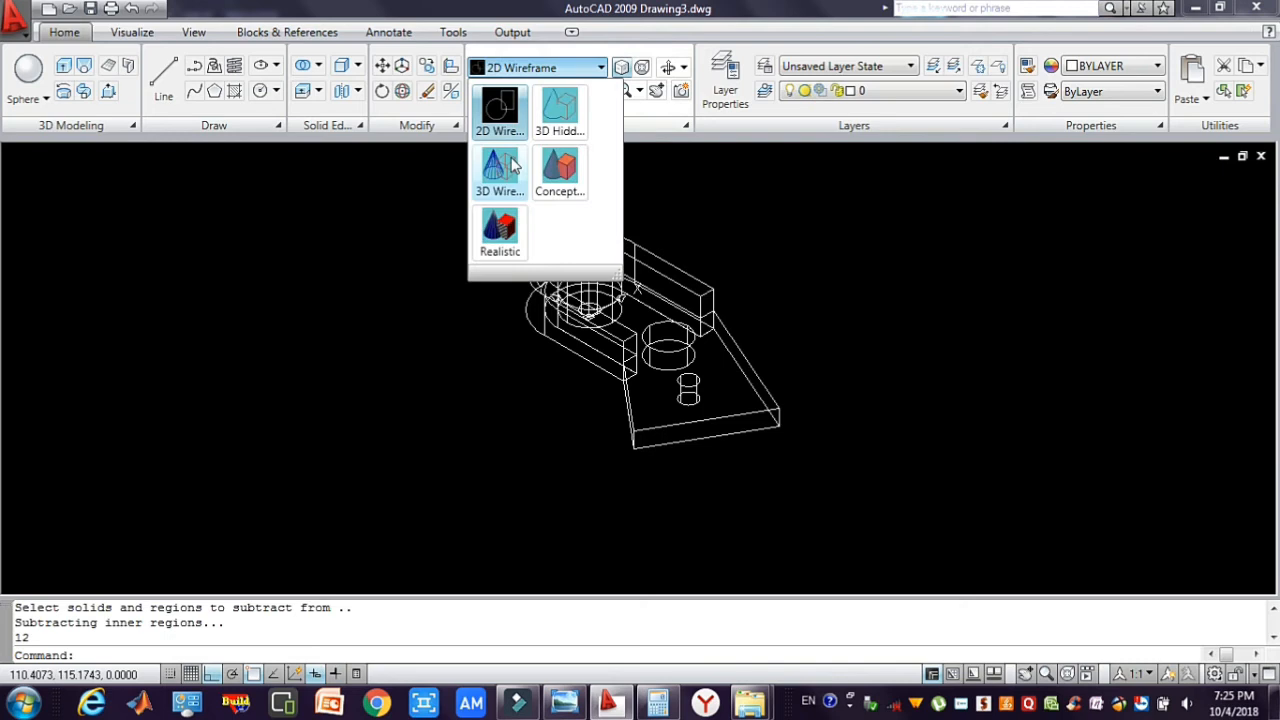
click(505, 222)
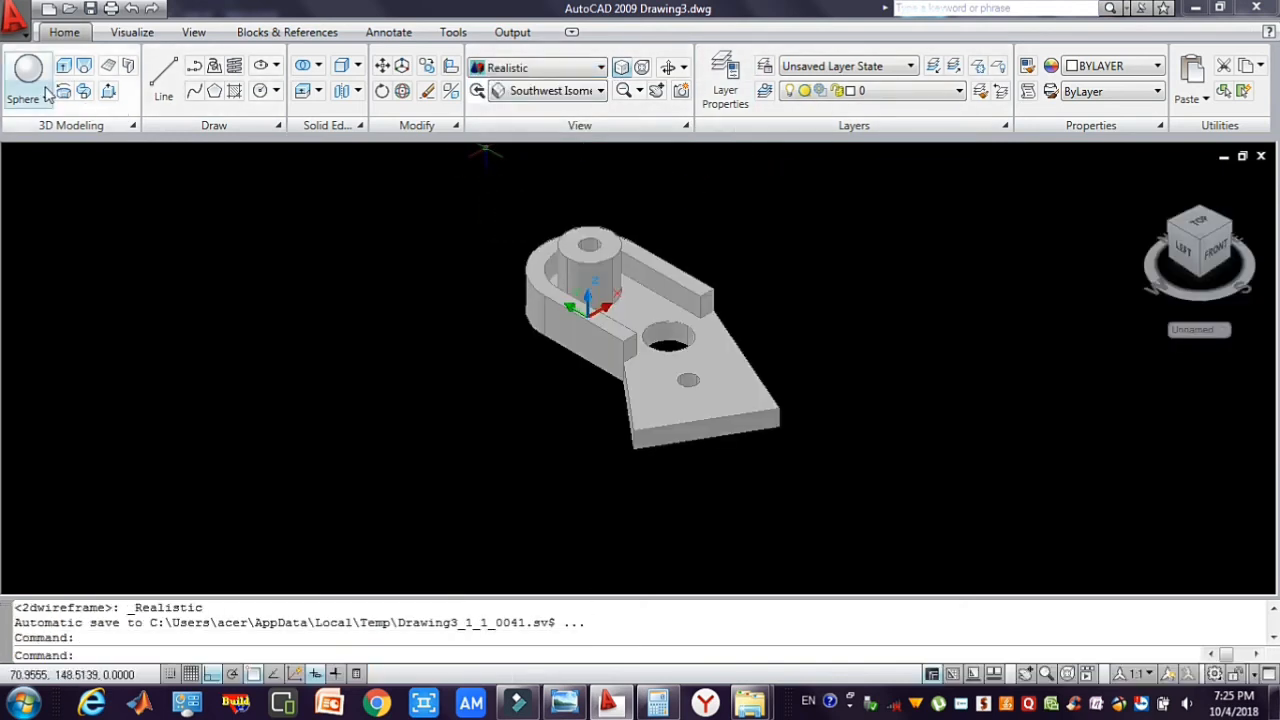
click(531, 90)
click(537, 264)
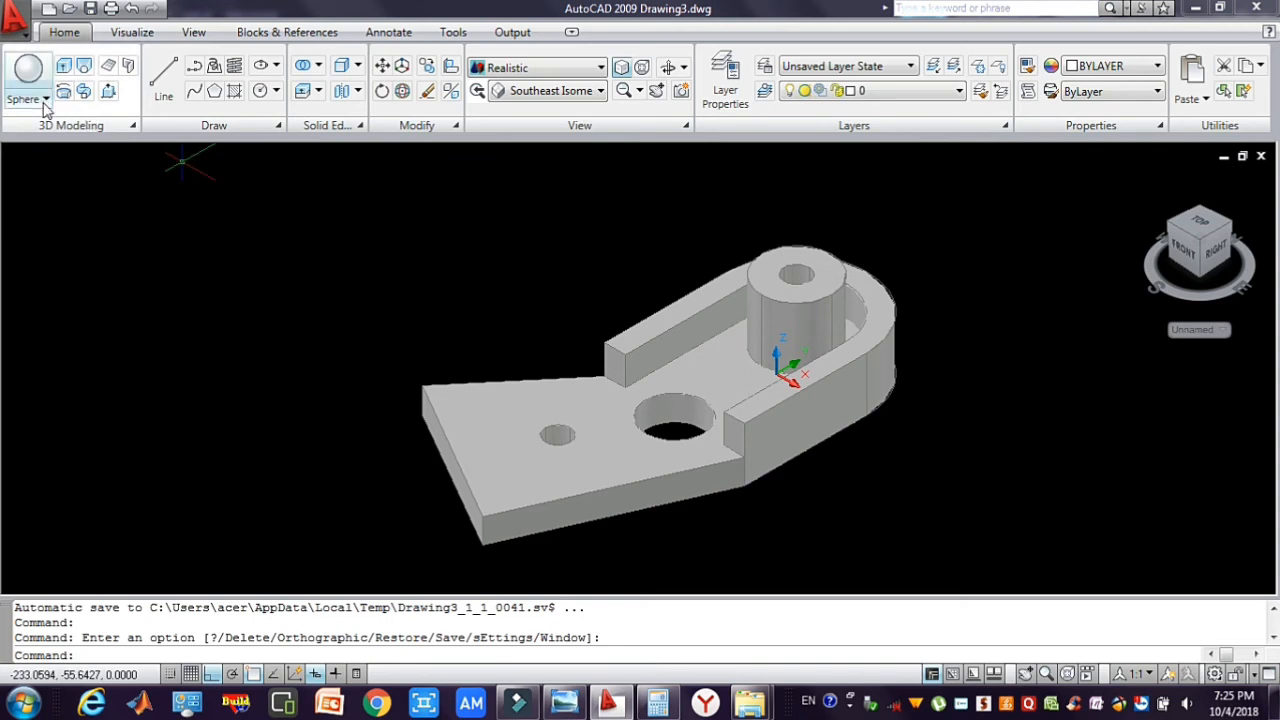
- Add a solid sphere centred on the top face of the cylindrical boss, with its radius matching the boss's outer edge
click(45, 100)
click(55, 207)
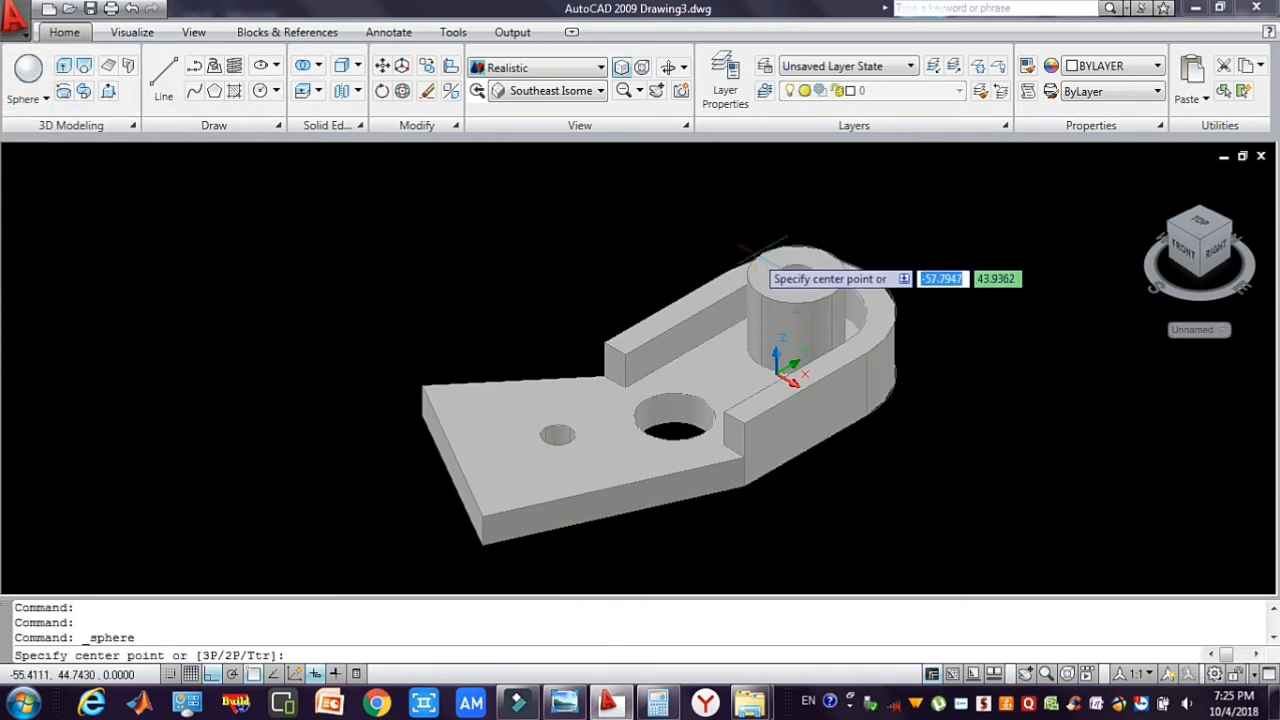
click(790, 262)
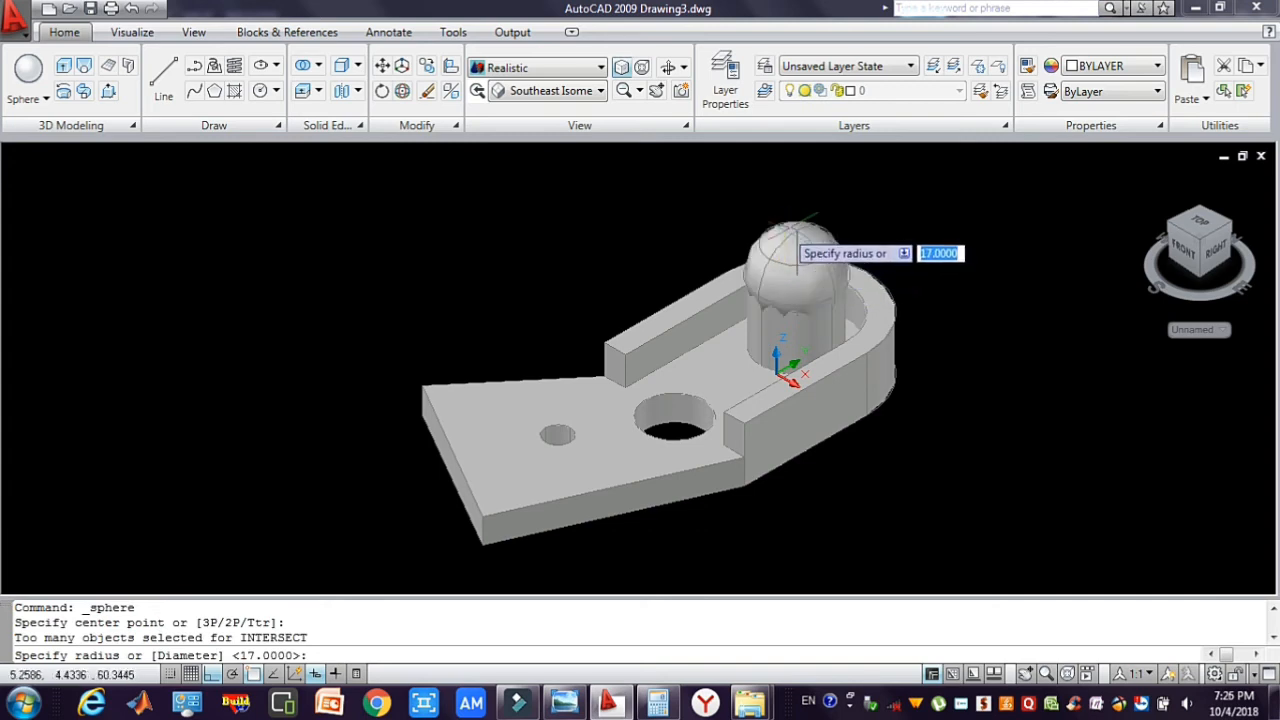
click(785, 229)
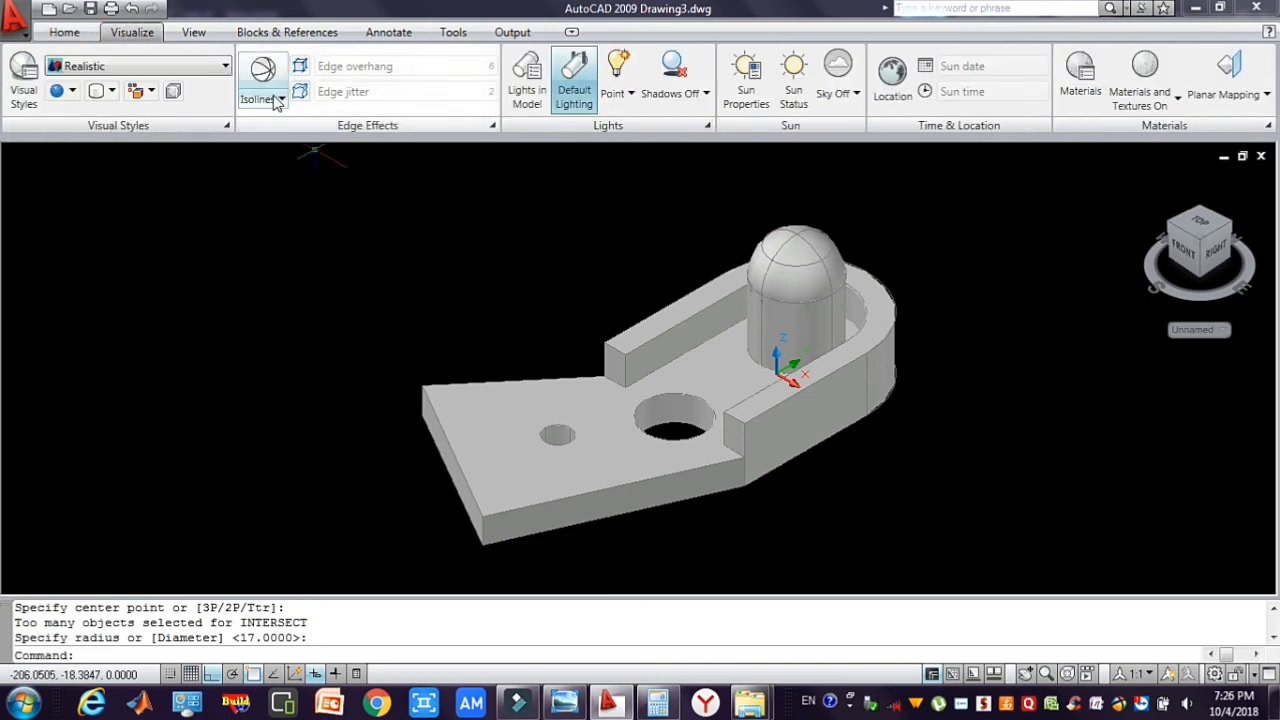
- Turn off the edge display of the shaded model by setting VSEDGES to 0
click(278, 104)
click(282, 134)
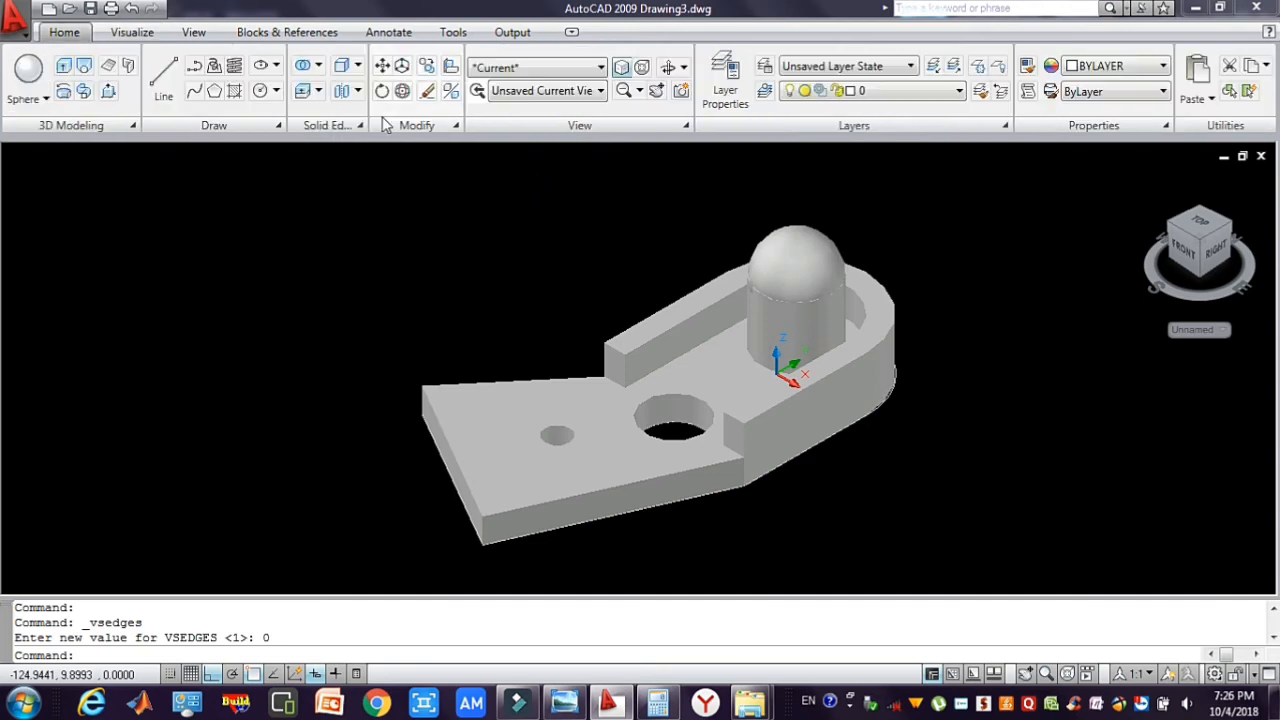
- Unite the base plate, arched wall, boss and sphere into one solid with Union
click(303, 66)
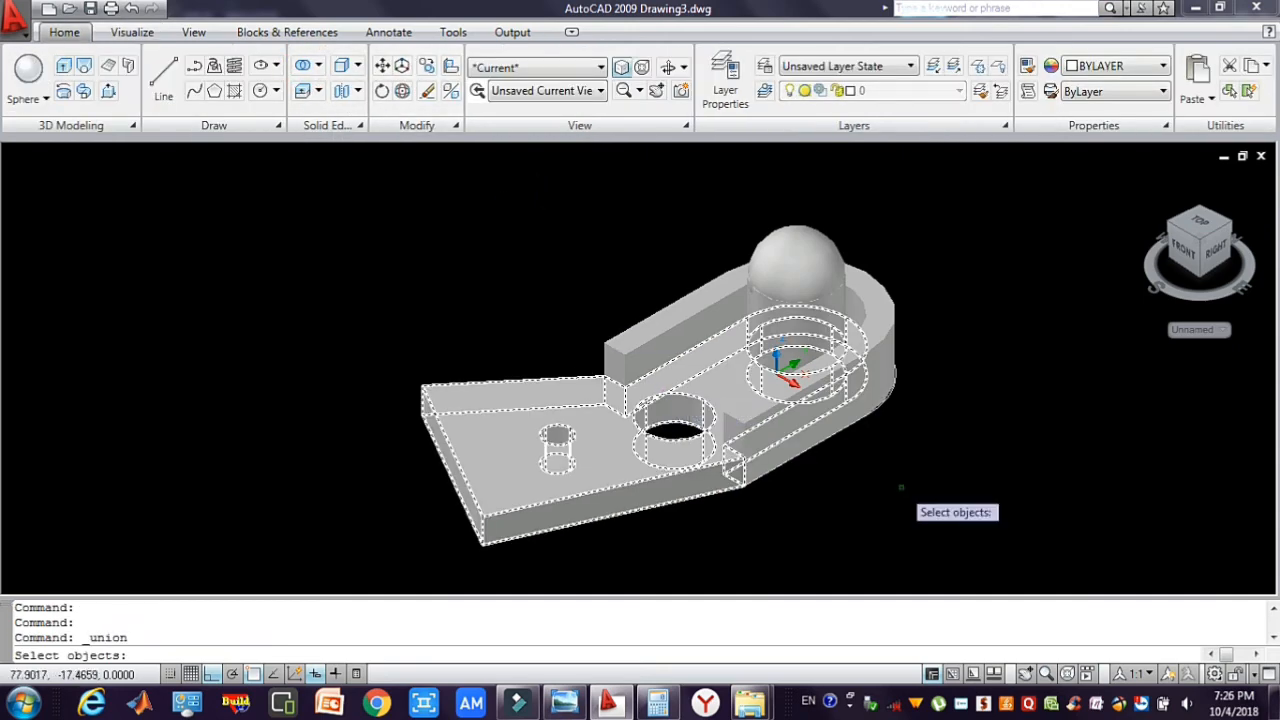
click(988, 545)
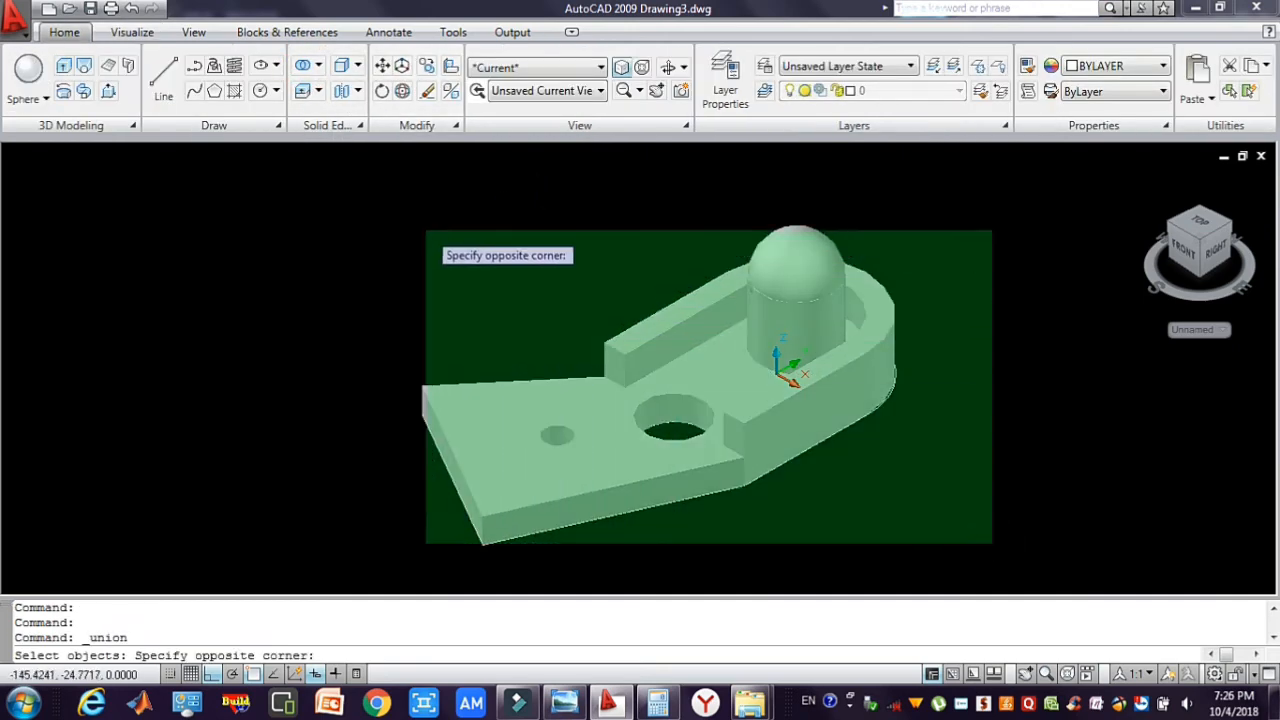
click(414, 222)
key(Return)
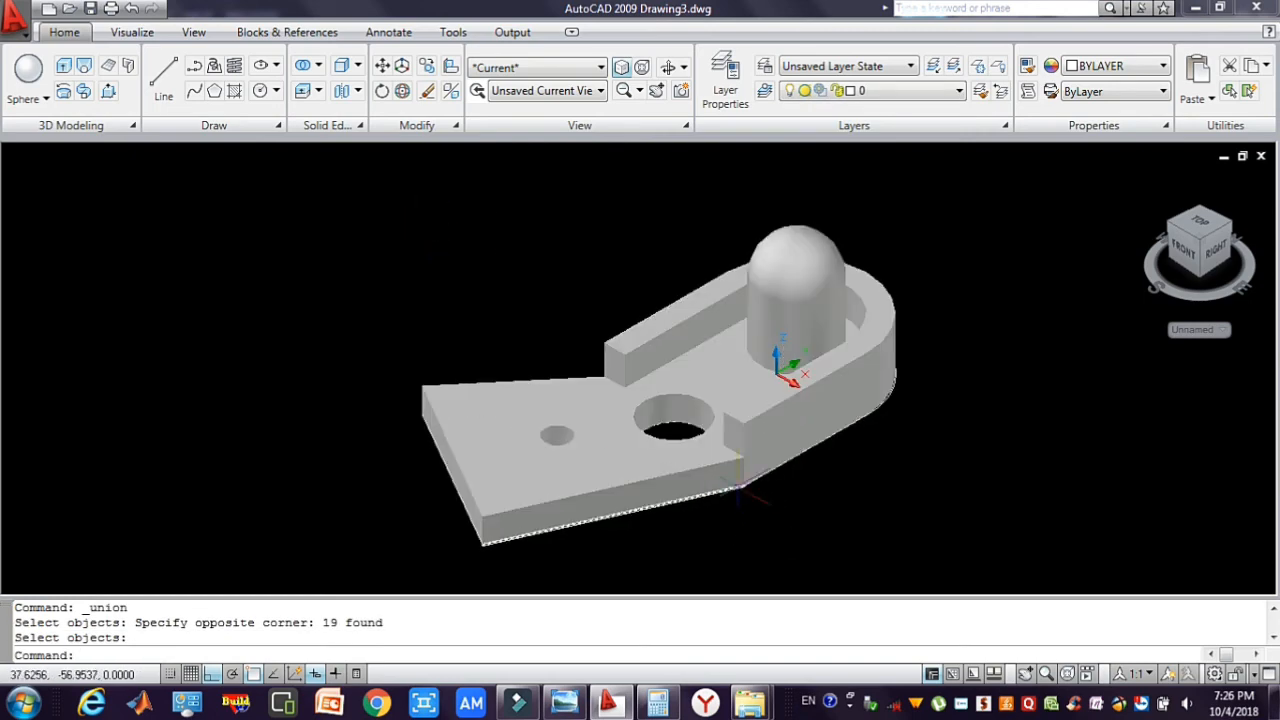
- Erase the leftover 2D profile lines and arc along the bottom outline of the solid
key(Escape)
key(Delete)
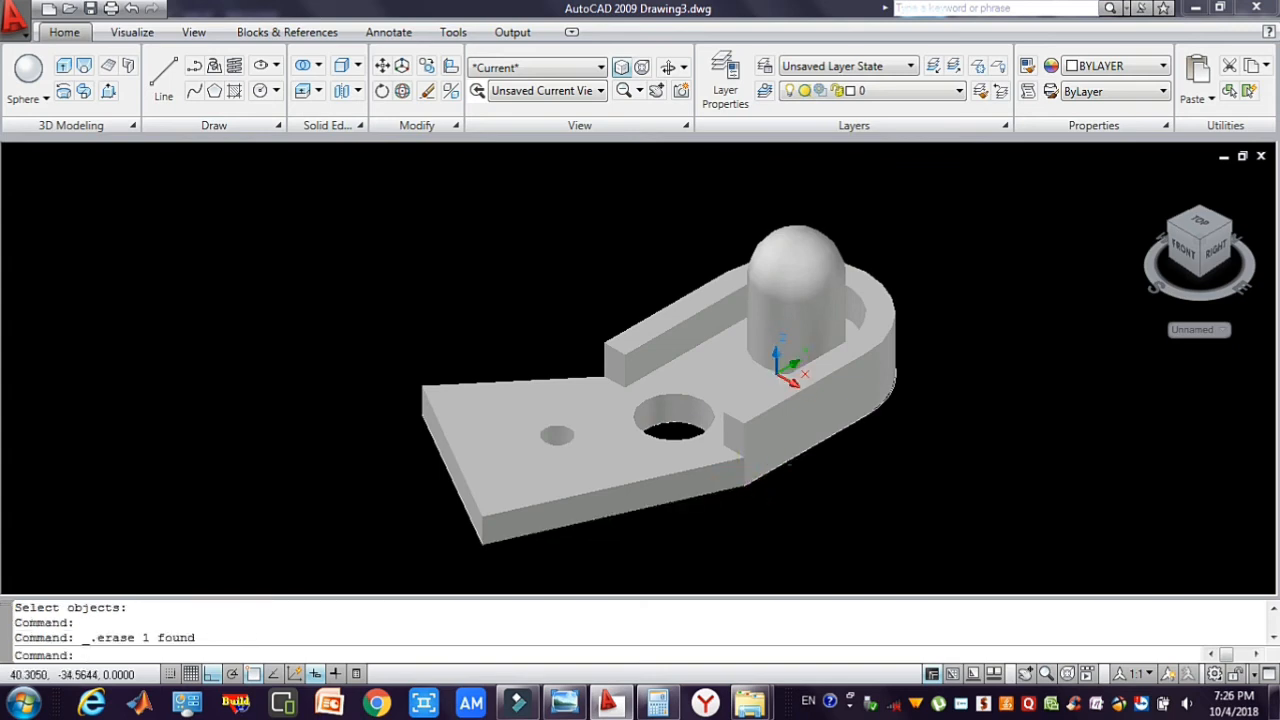
key(Escape)
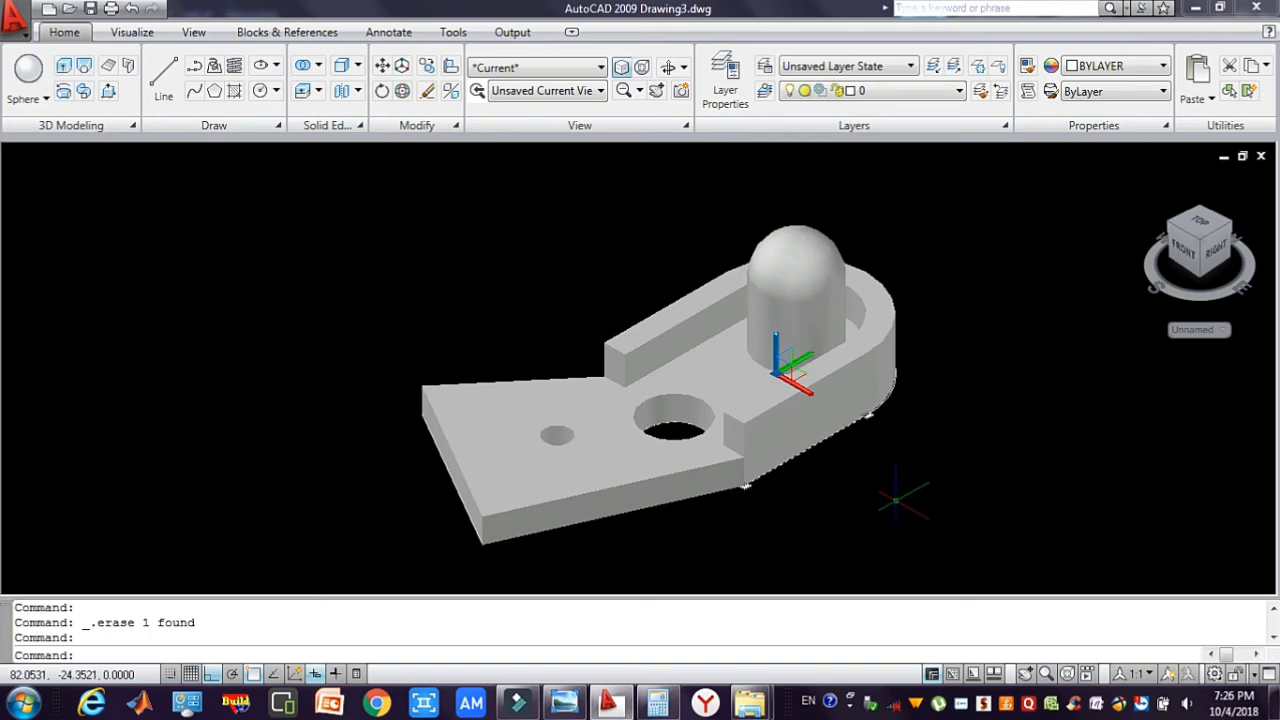
key(Delete)
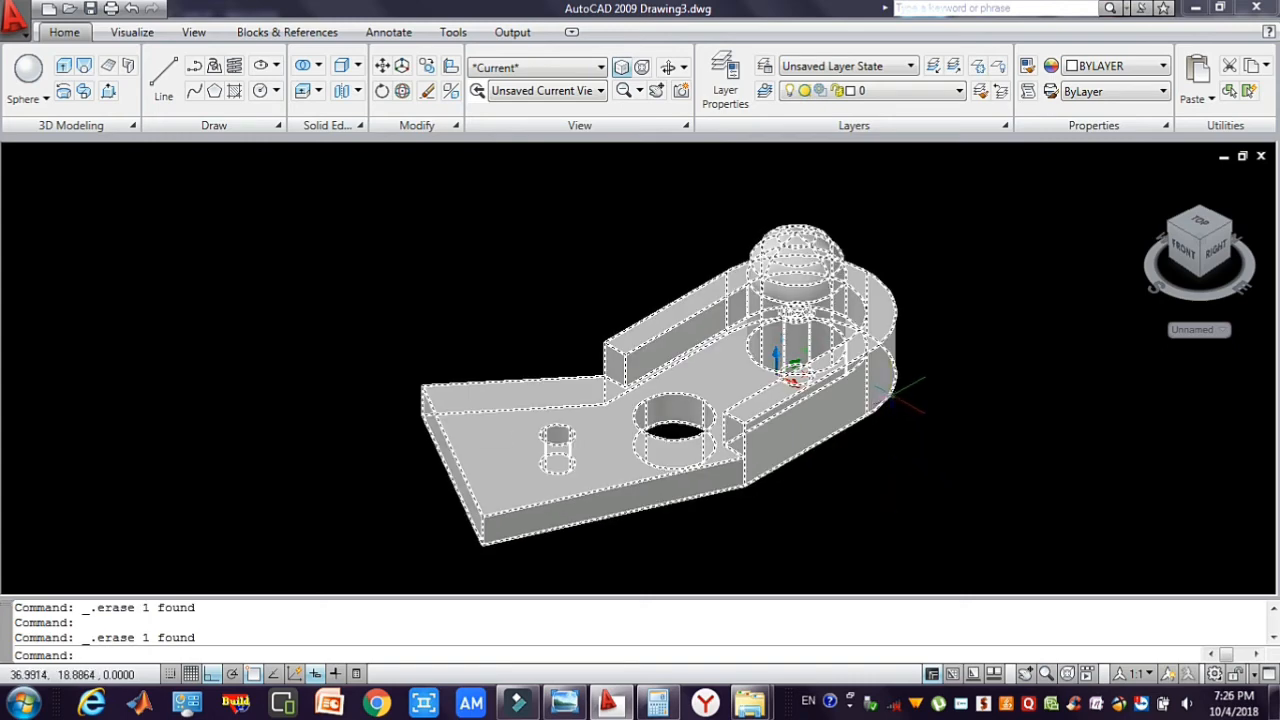
ctrl+click(890, 393)
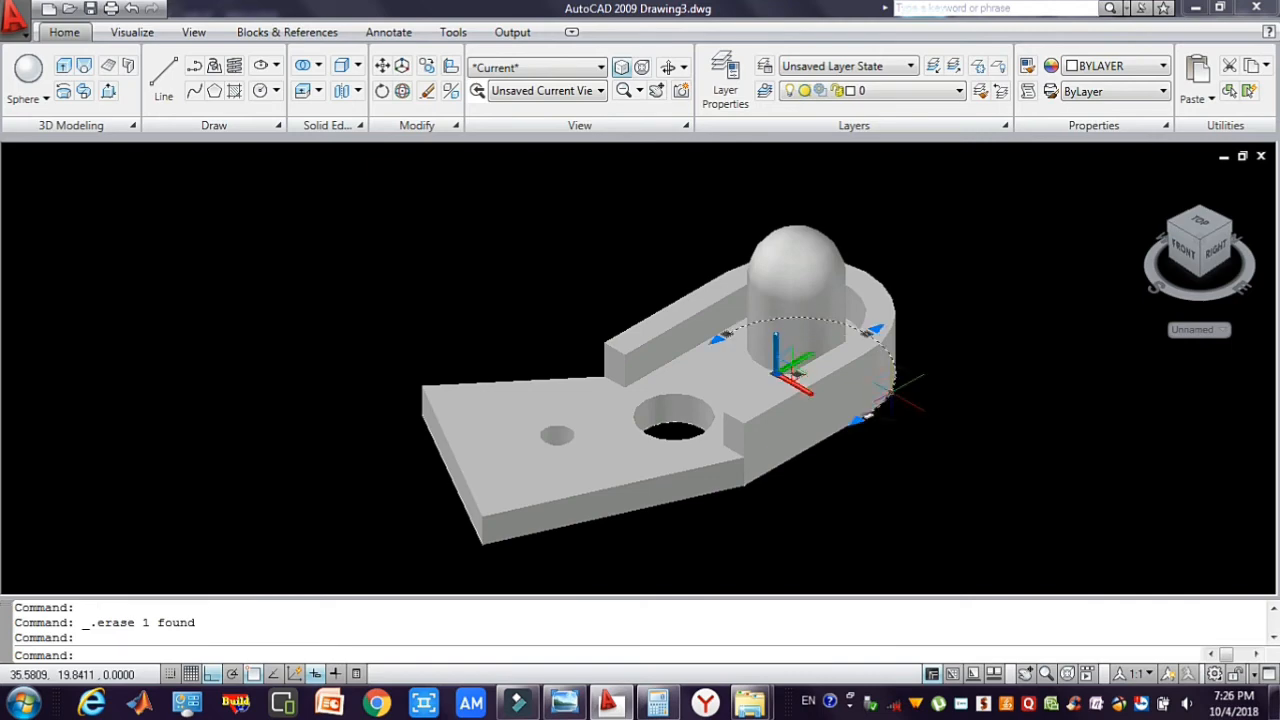
key(Delete)
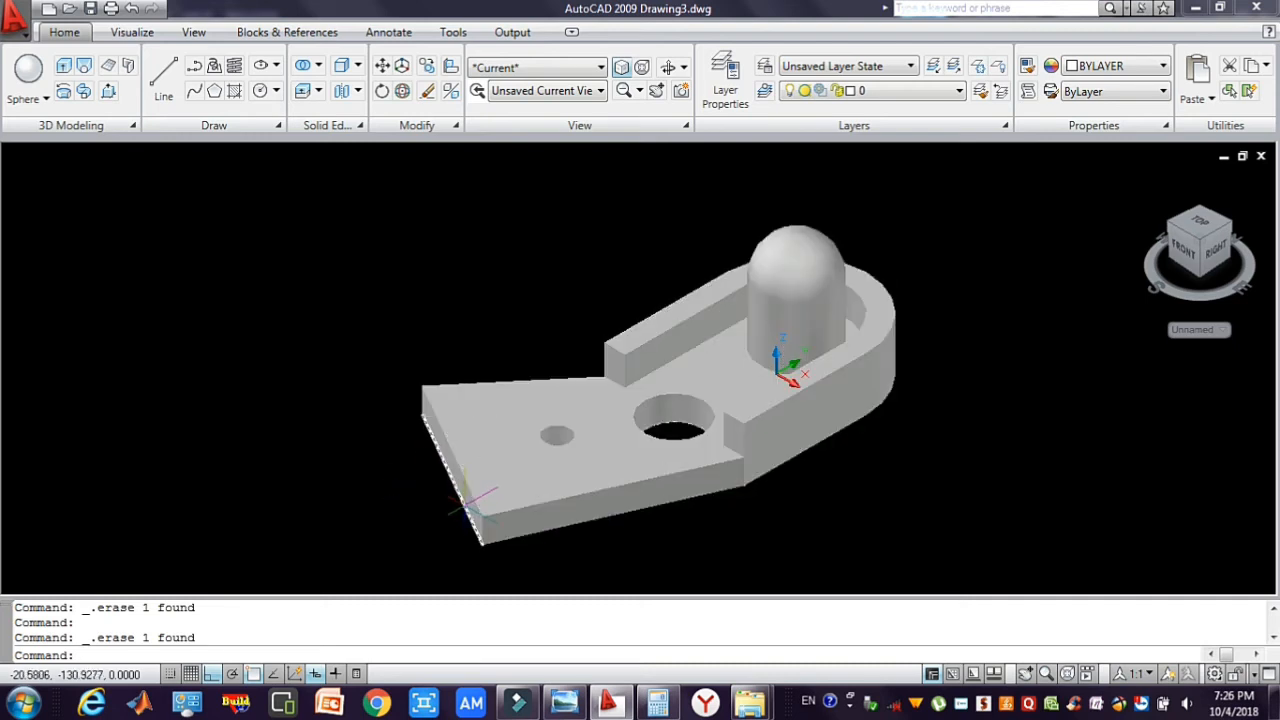
click(466, 505)
key(Delete)
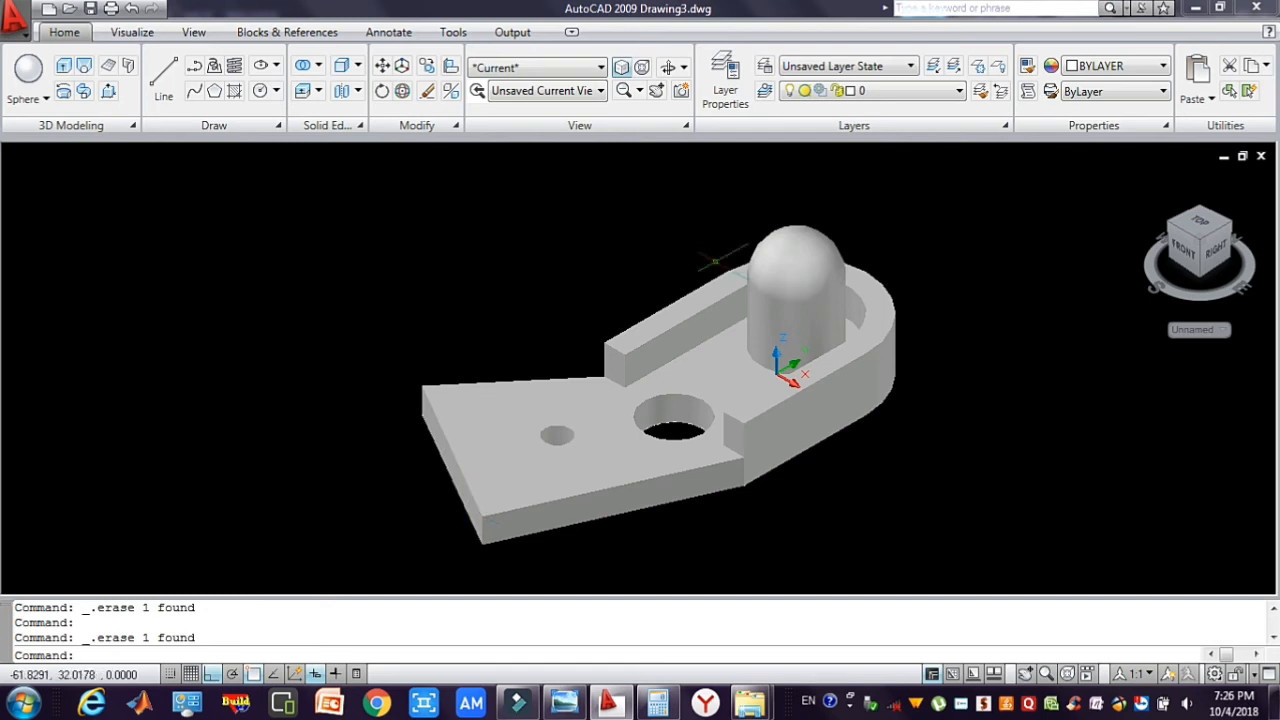
- Open the Global material for editing and browse for an image for its diffuse texture map
click(131, 32)
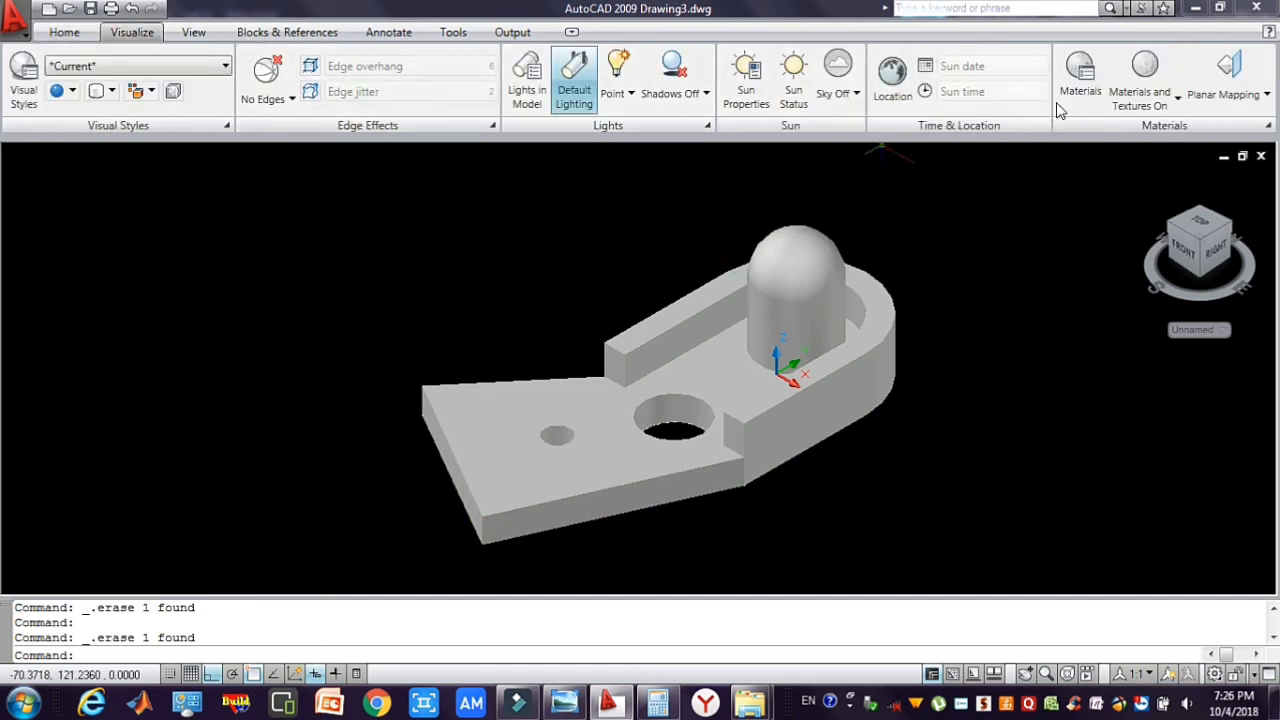
click(1080, 80)
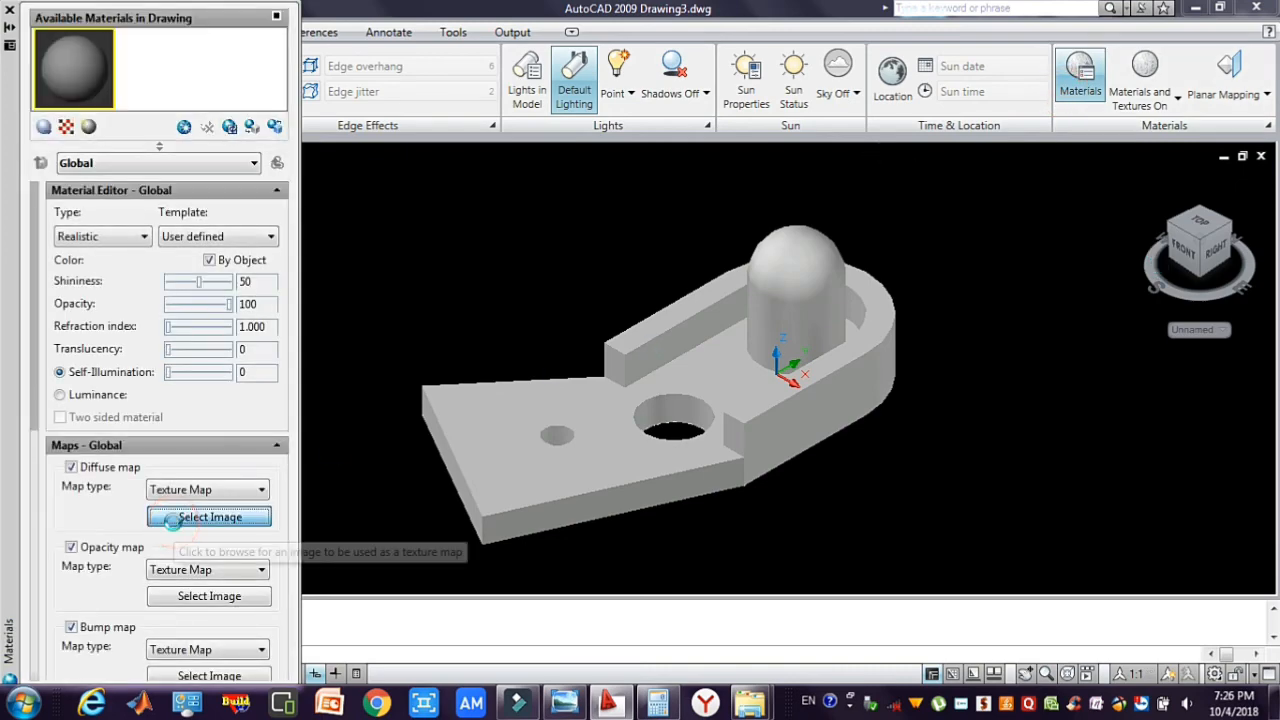
click(200, 517)
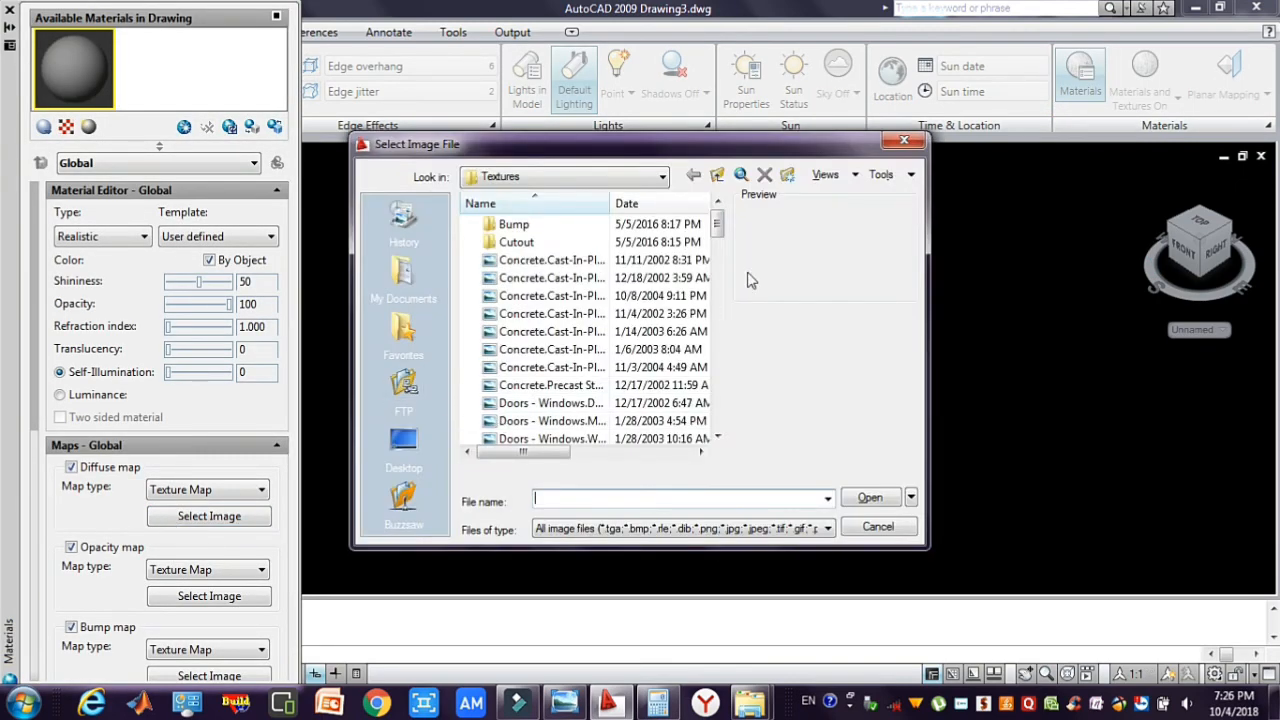
- Preview the custom image, metal and wood texture files in the Textures folder to compare possible surface finishes
drag(717, 225, 717, 317)
click(527, 404)
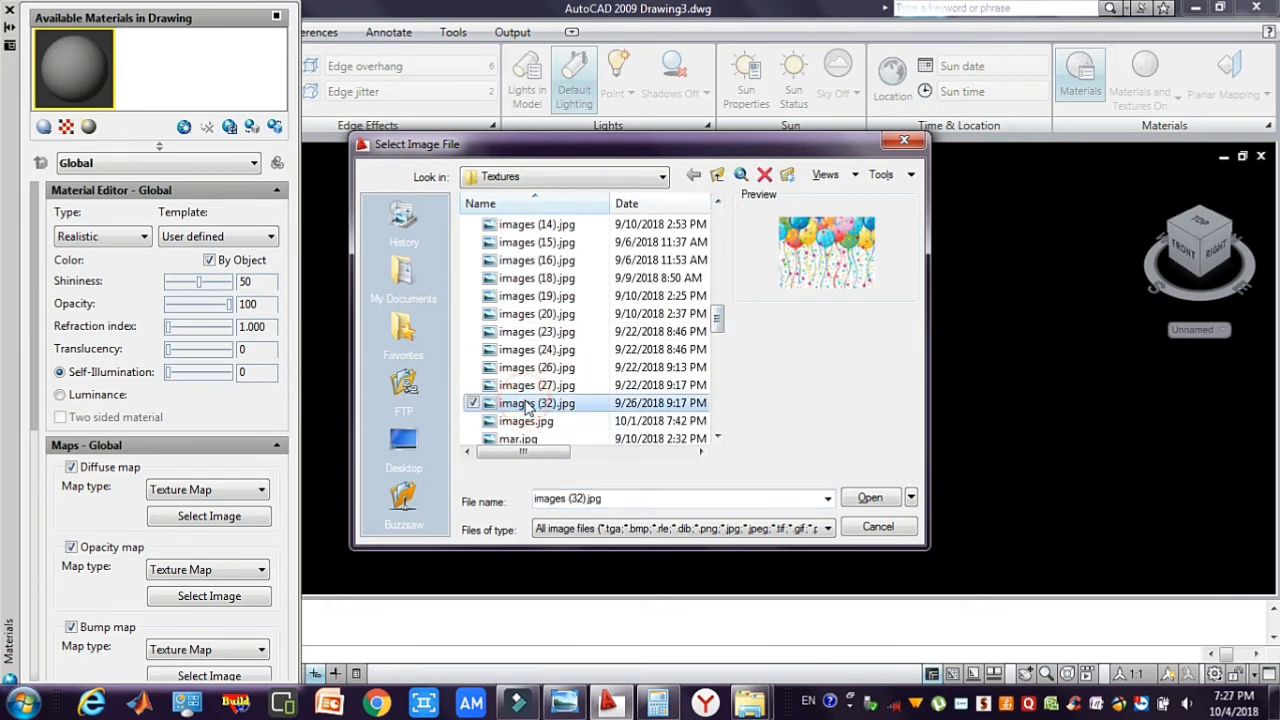
click(527, 387)
click(527, 372)
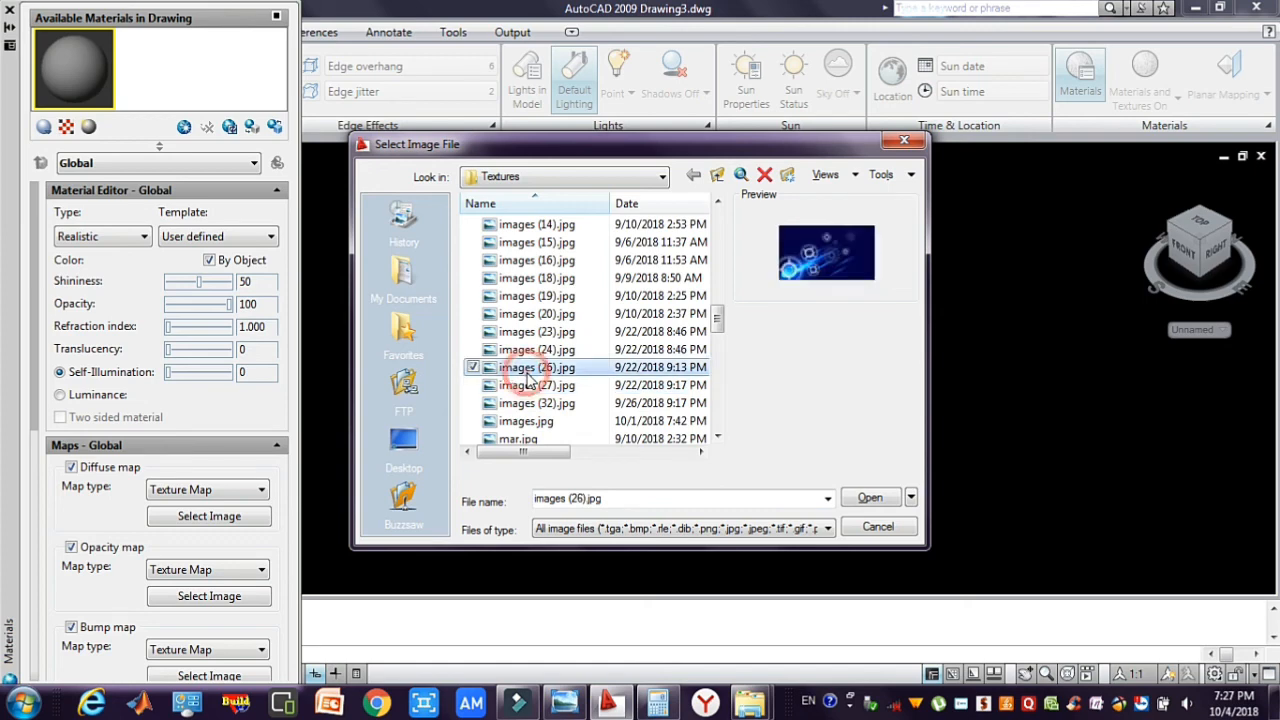
click(535, 435)
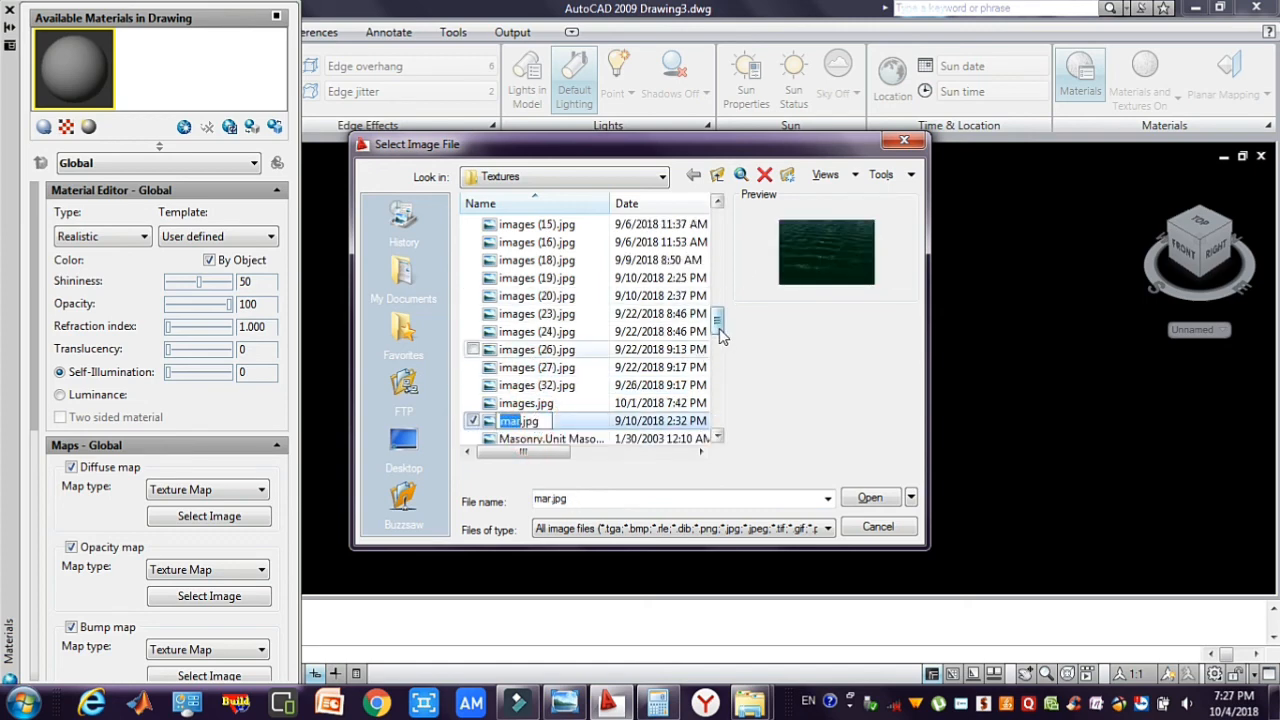
drag(718, 334, 718, 385)
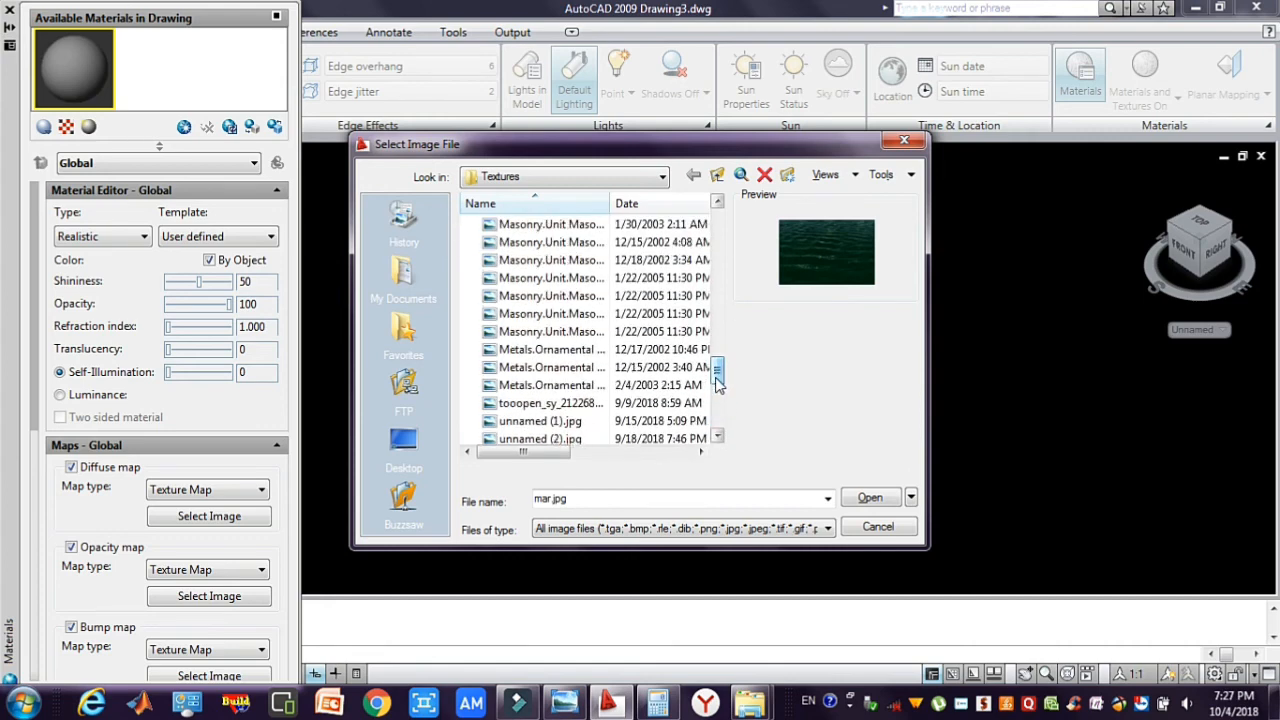
click(535, 423)
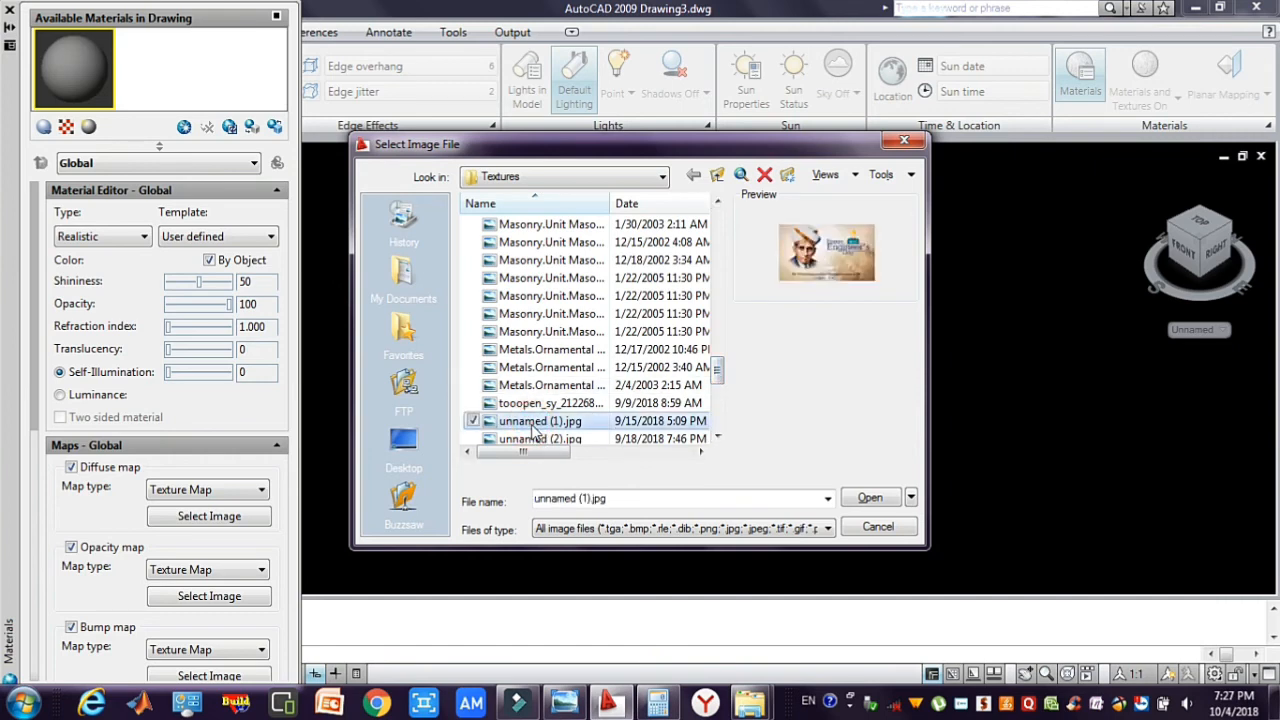
key(Down)
key(Down)
key(Down)
key(Down)
key(Down)
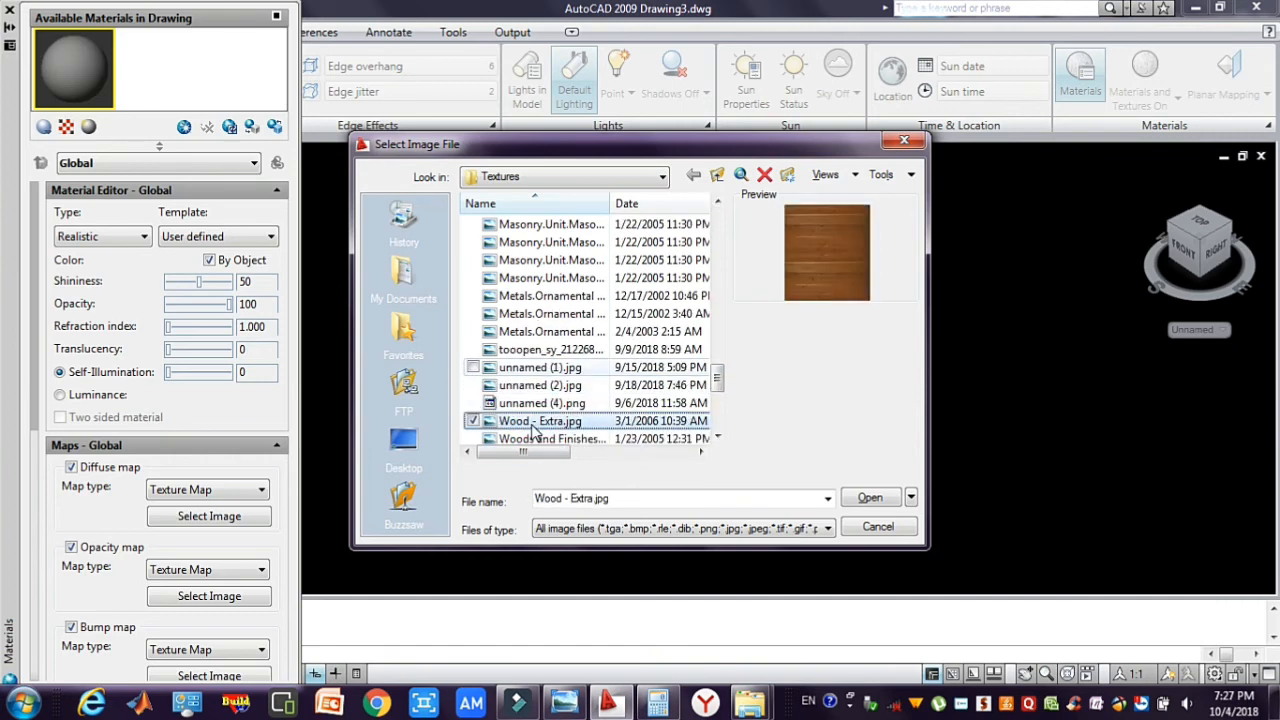
key(Down)
key(Down)
key(Down)
key(Down)
key(Down)
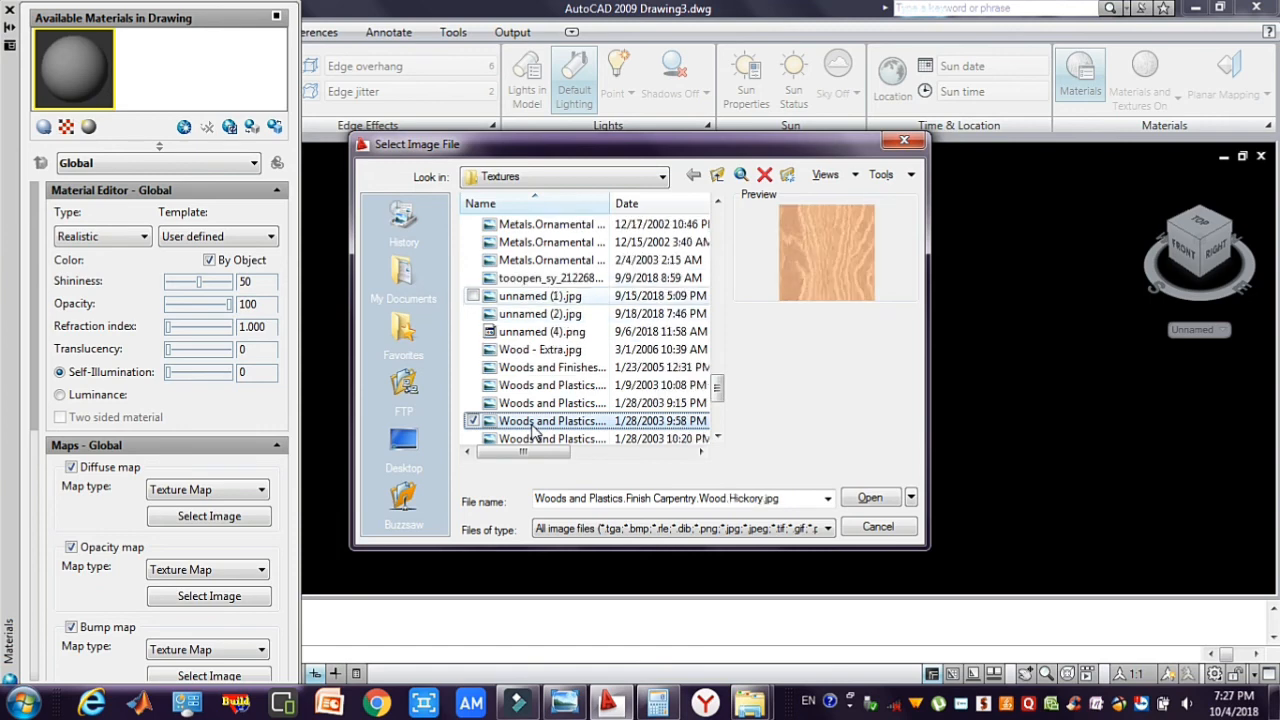
key(Down)
key(Down)
key(Down)
key(Down)
key(Down)
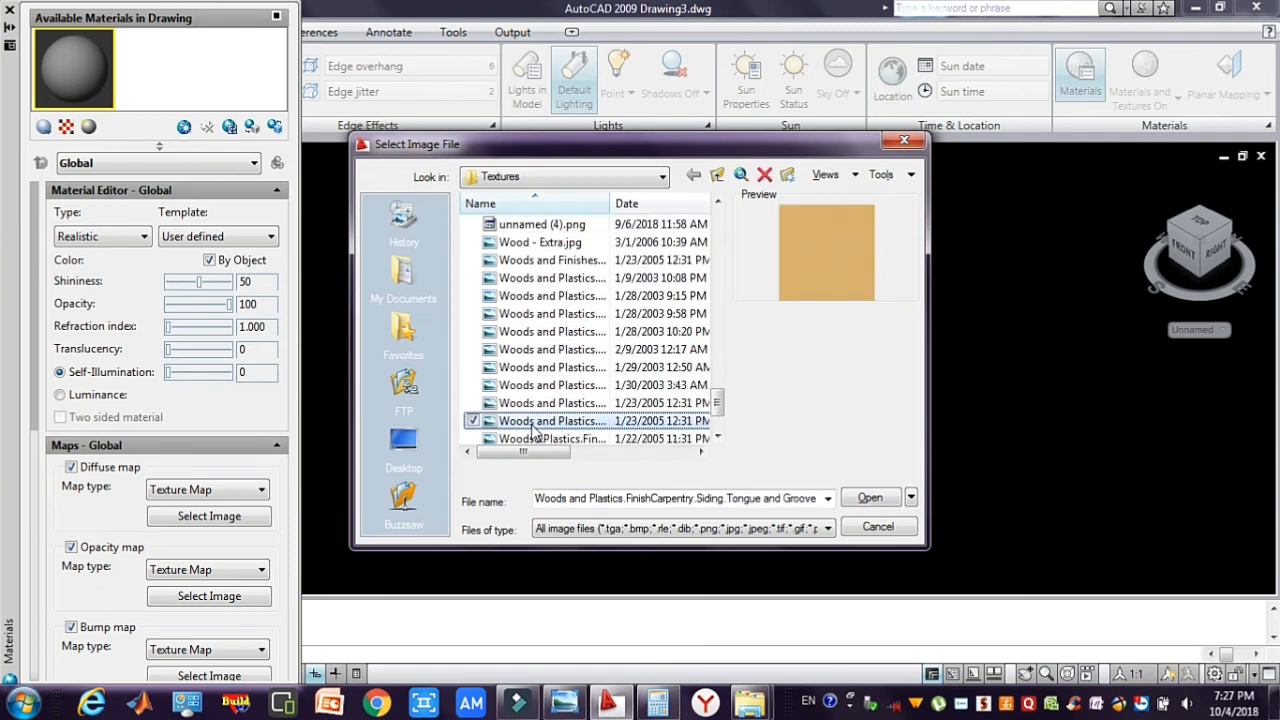
key(Down)
key(Down)
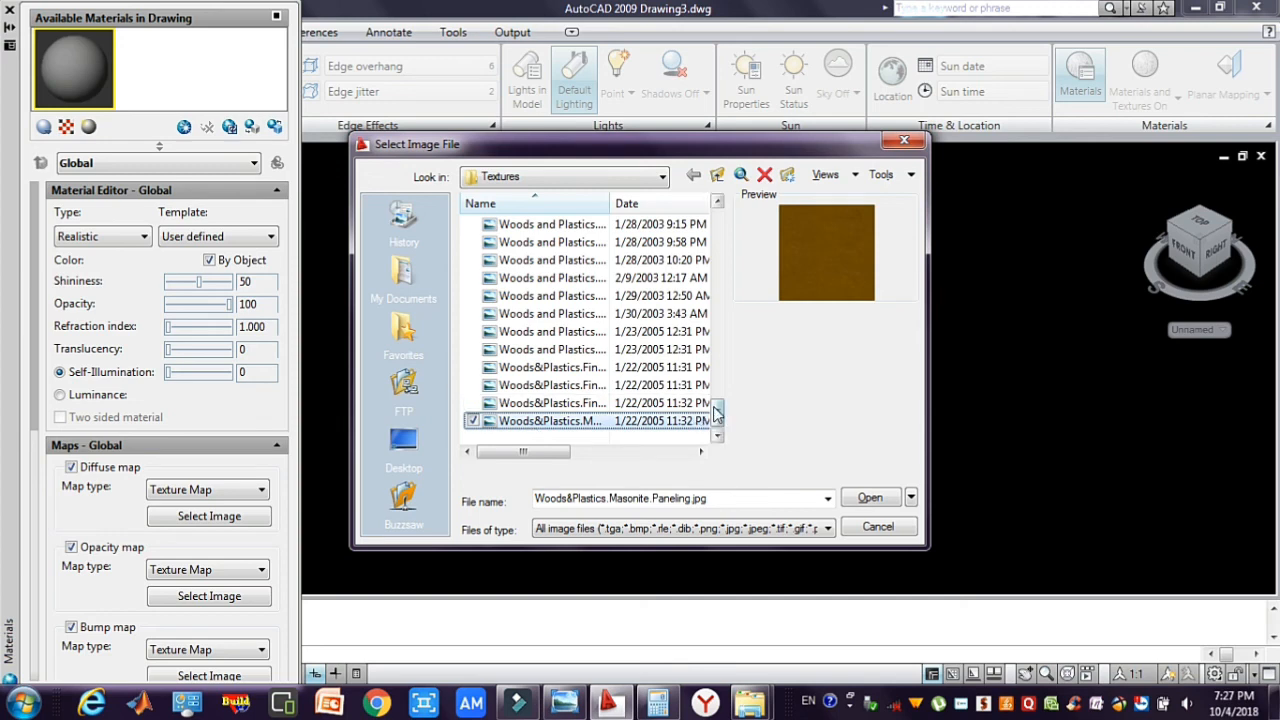
- Apply Furnishings.Fabrics.Caning.Tan.jpg as the Global material's diffuse map and close the material editor
drag(717, 414, 716, 222)
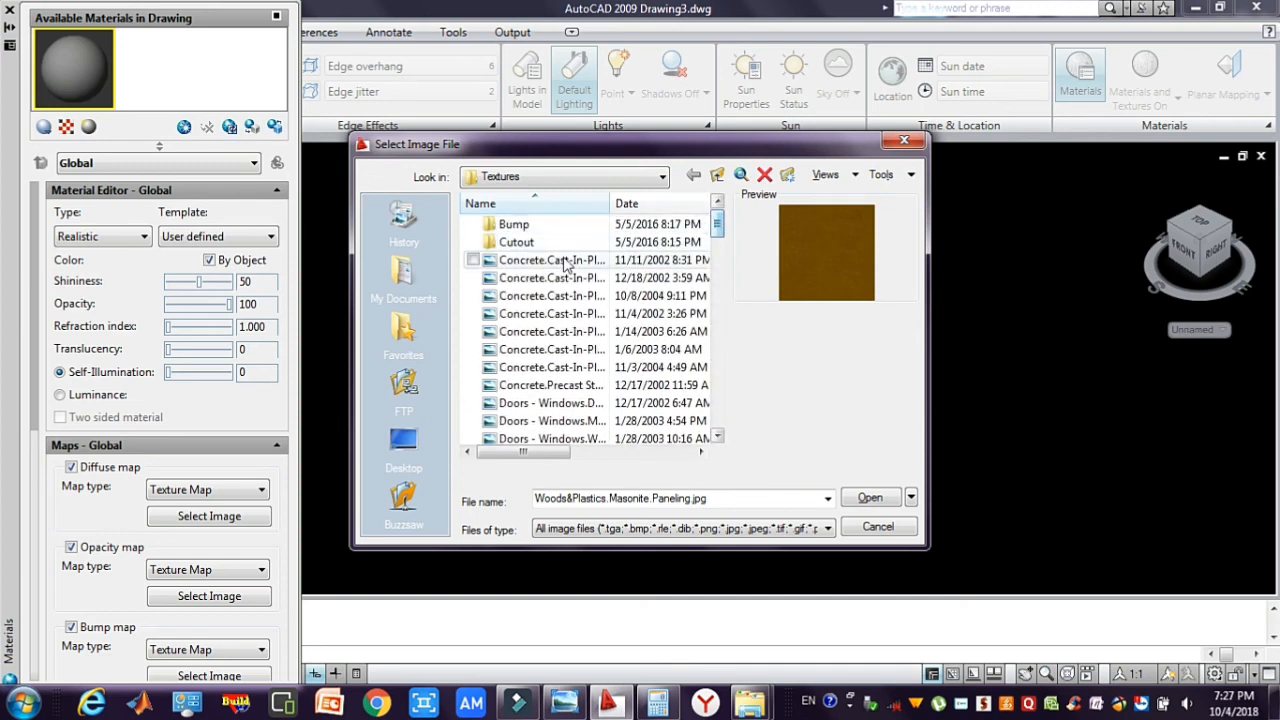
click(563, 262)
key(Down)
key(Down)
key(Down)
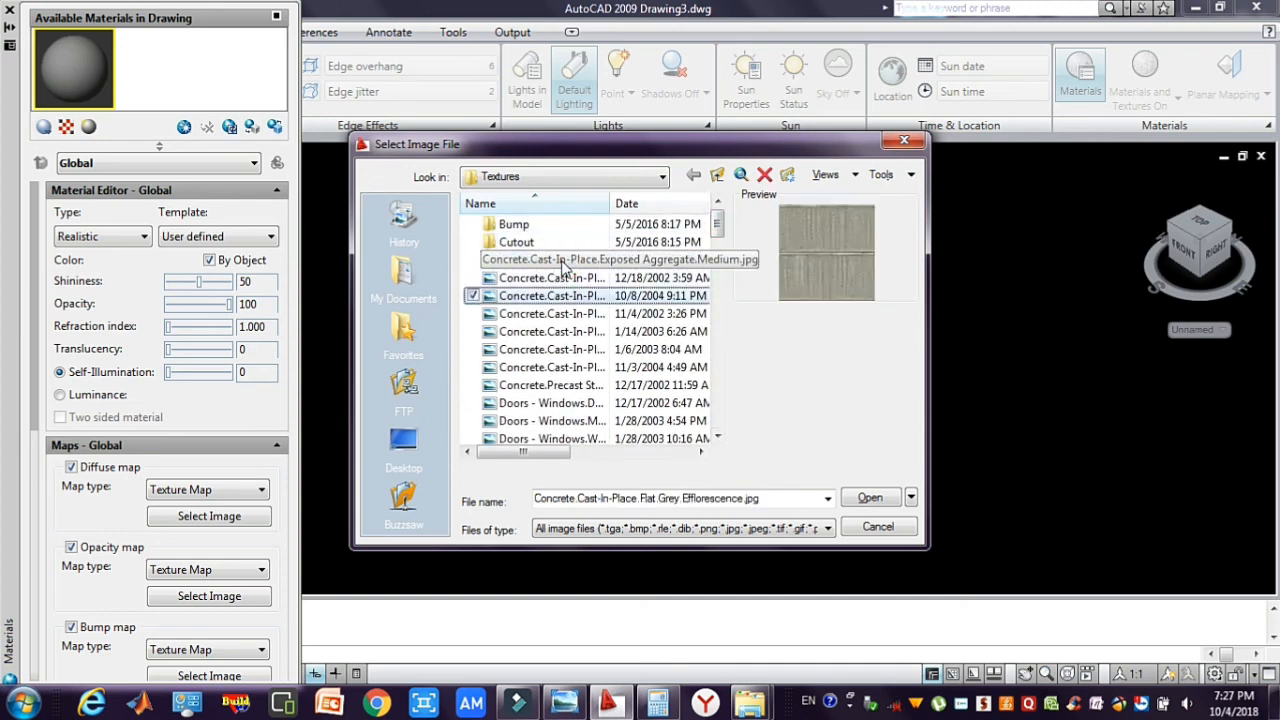
key(Down)
key(Down)
key(Down)
key(Down)
key(Down)
key(Down)
key(Down)
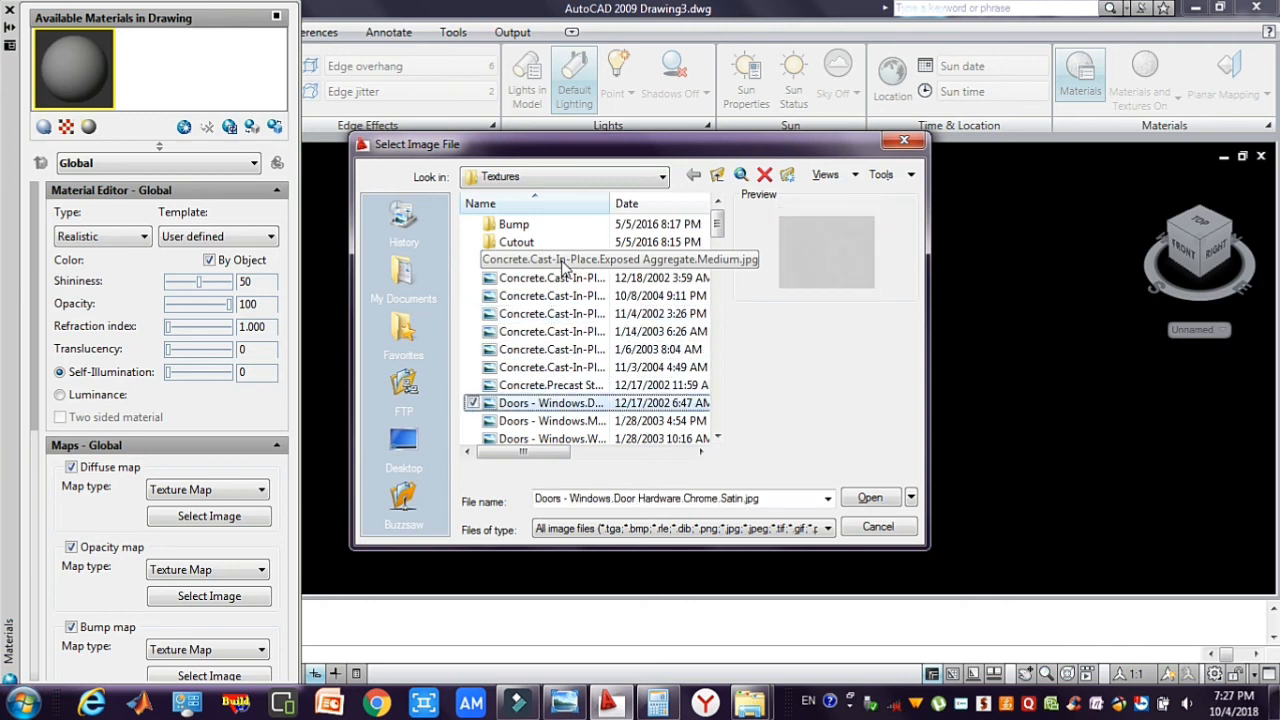
key(Down)
key(Down)
key(Down)
key(Down)
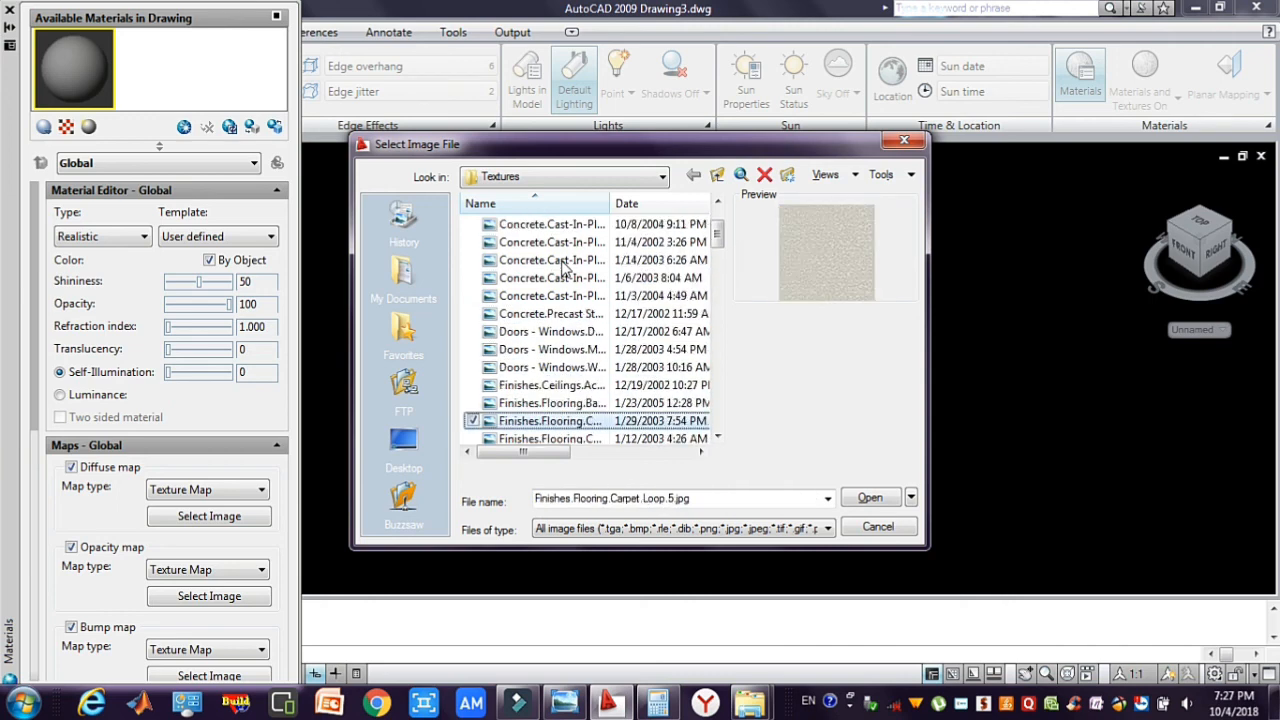
key(Down)
key(Down)
key(Down)
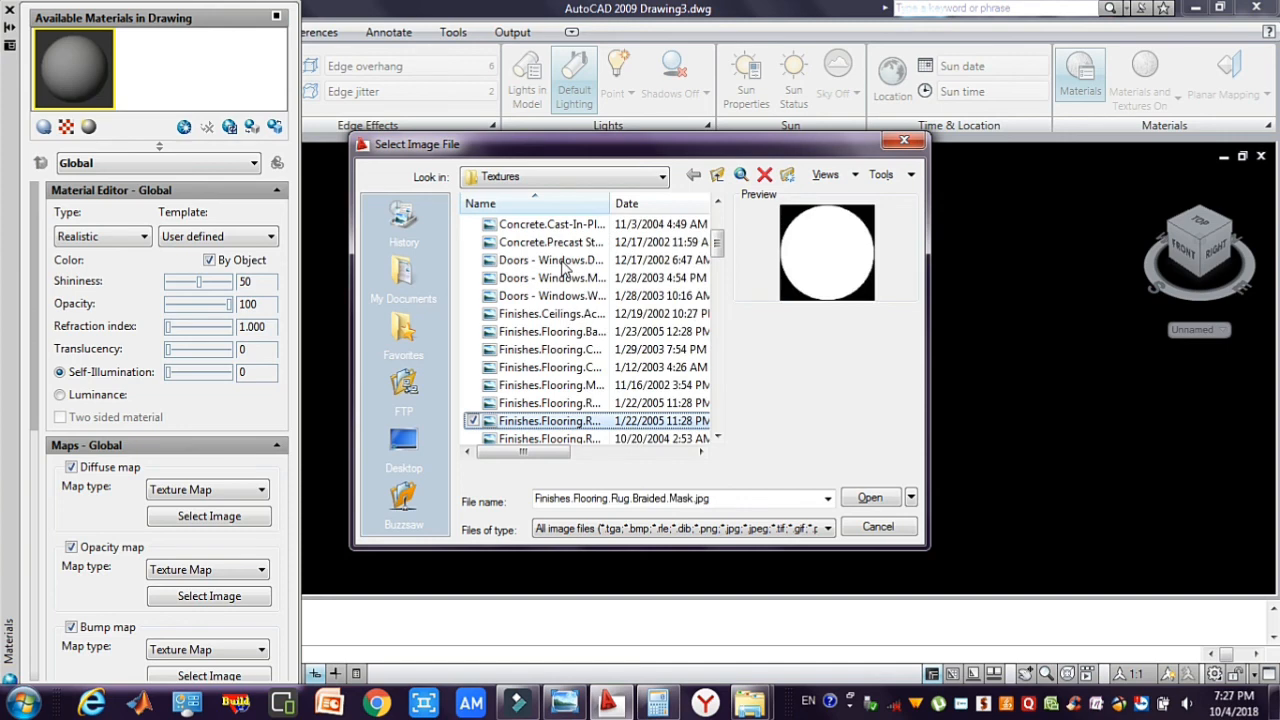
key(Up)
key(Down)
key(Down)
key(Down)
key(Down)
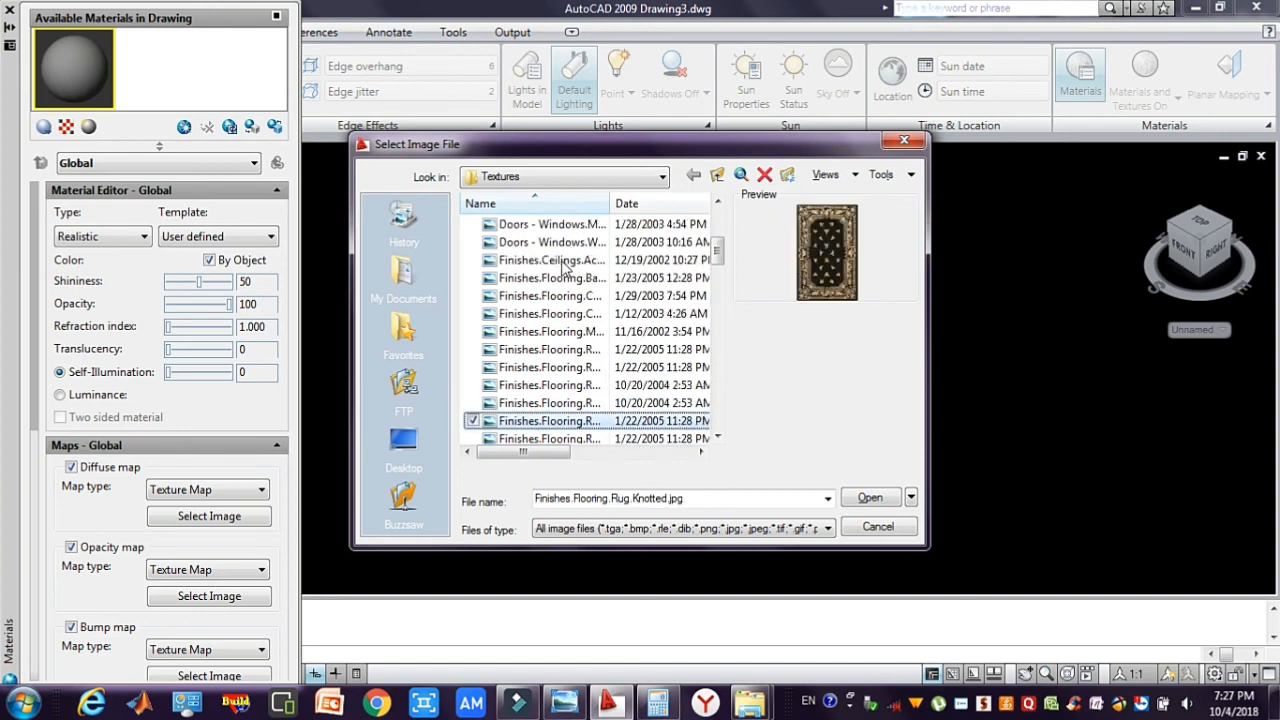
key(Down)
key(Down)
key(Down)
key(Down)
key(Down)
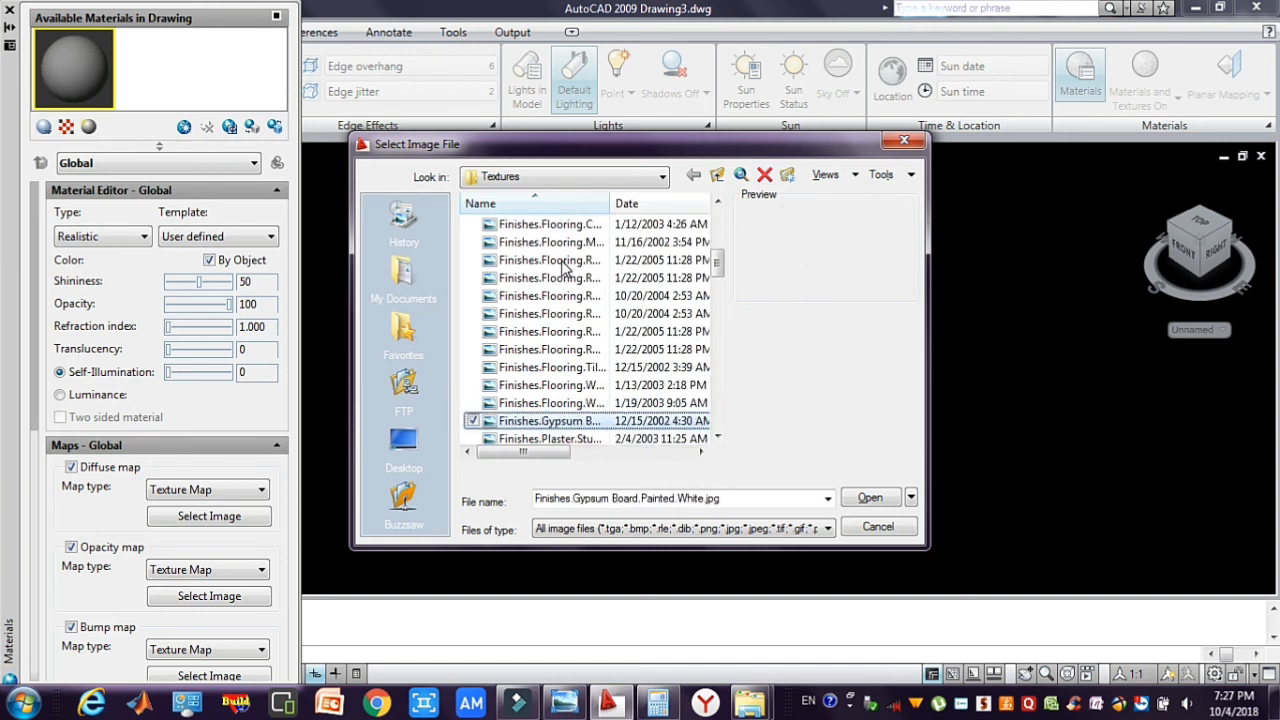
key(Down)
key(Down)
key(Down)
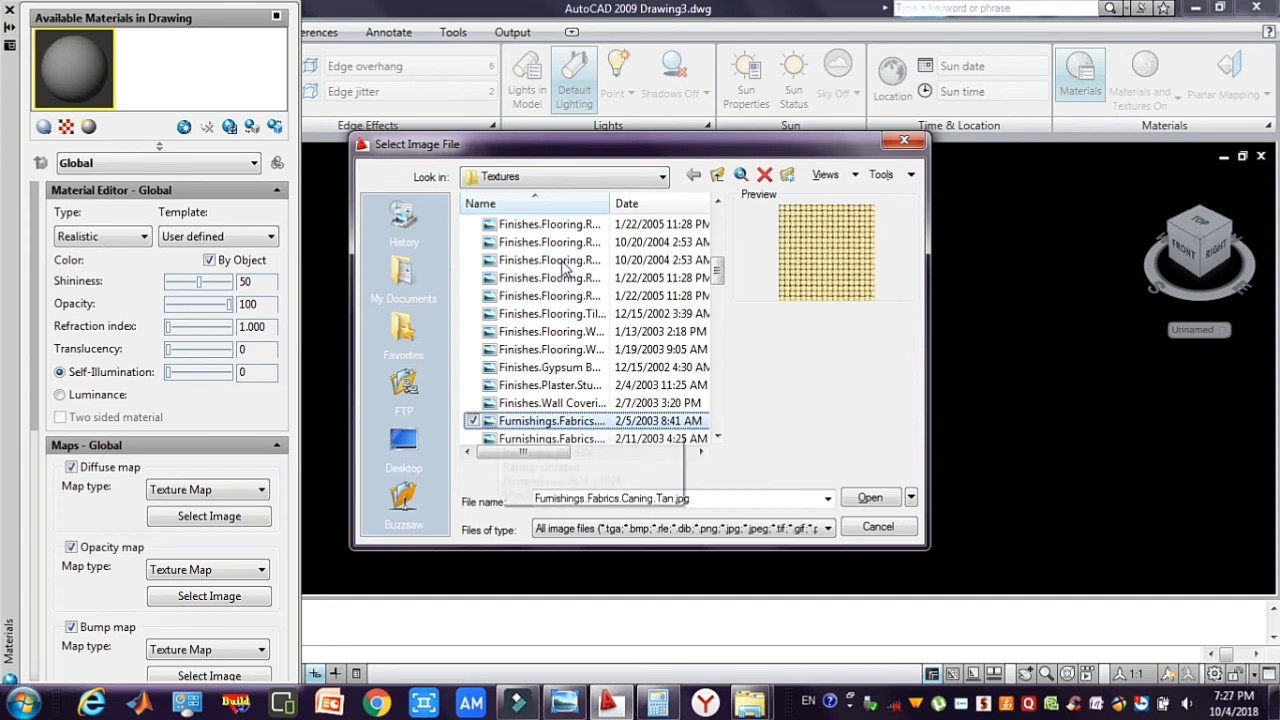
click(872, 498)
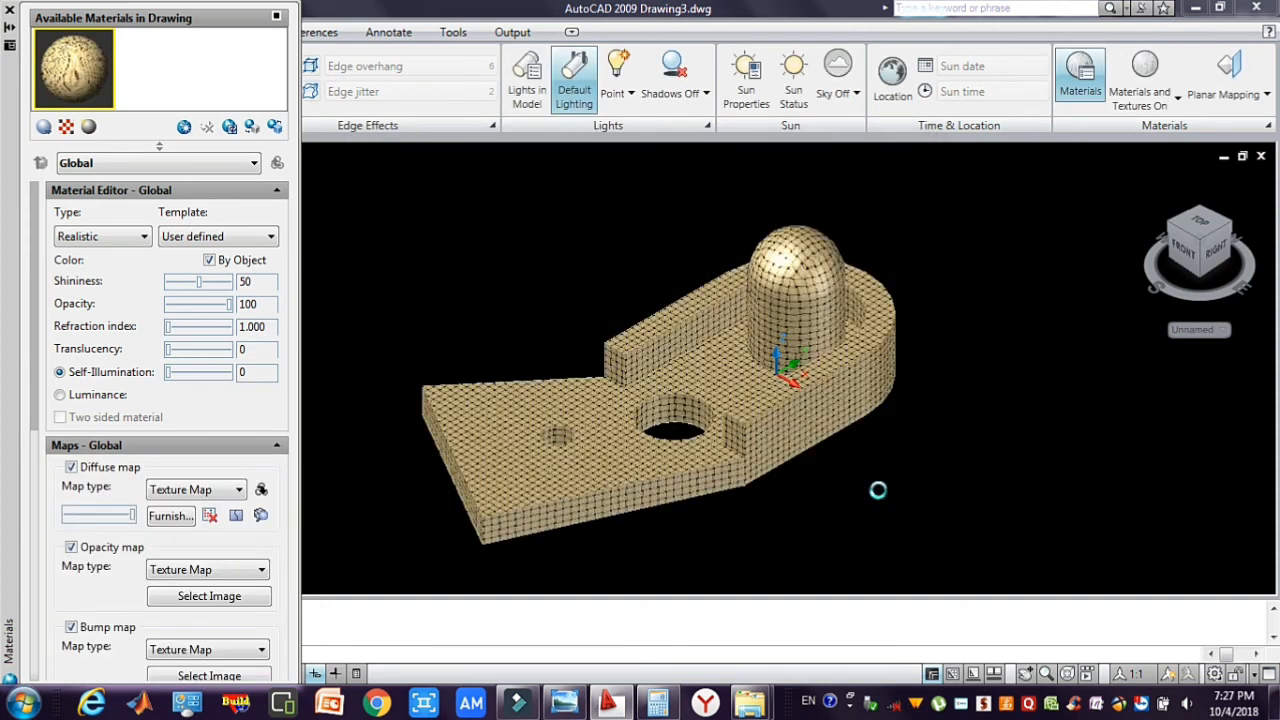
click(9, 11)
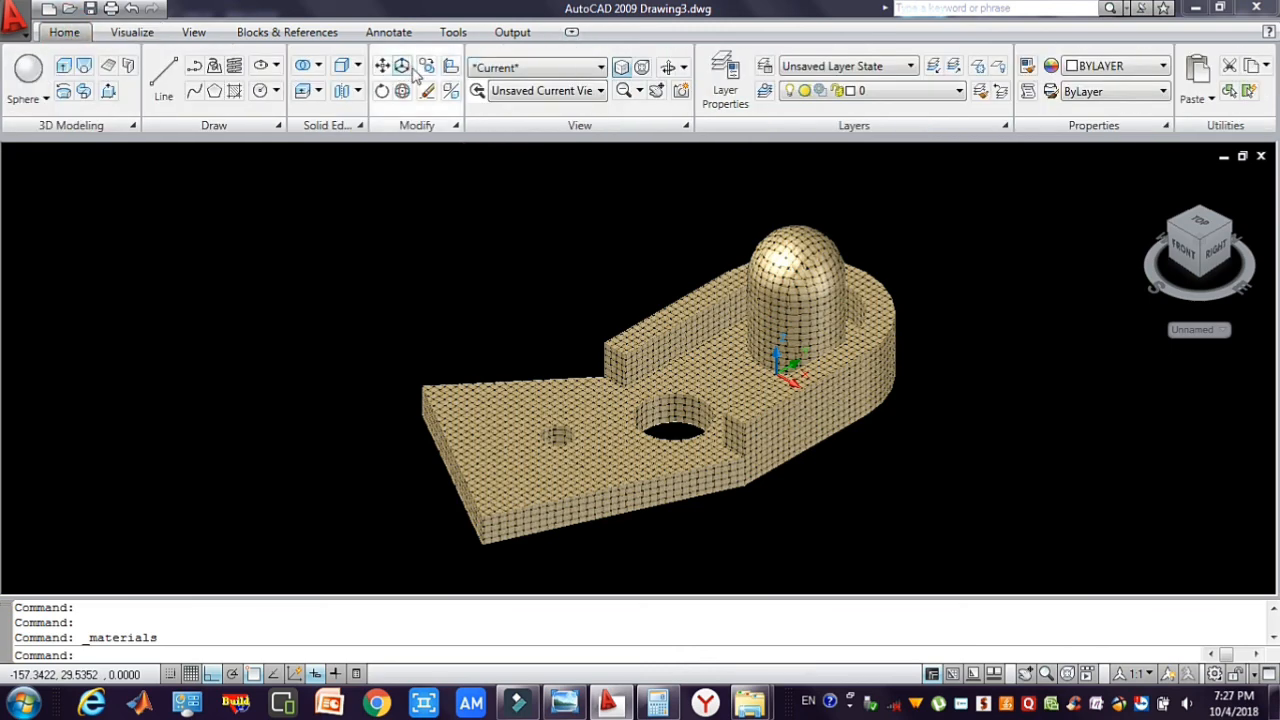
- Examine the textured bracket from several sides using 3D orbit and continuous orbit
click(680, 67)
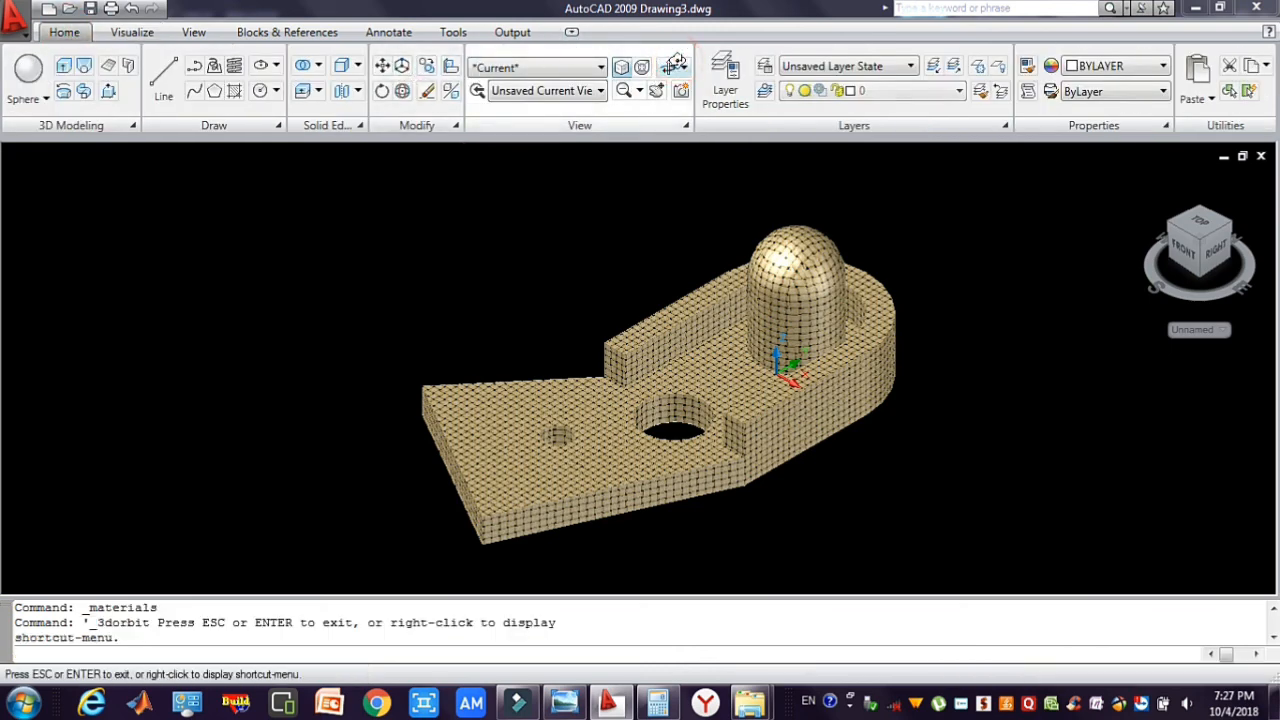
drag(730, 381, 760, 358)
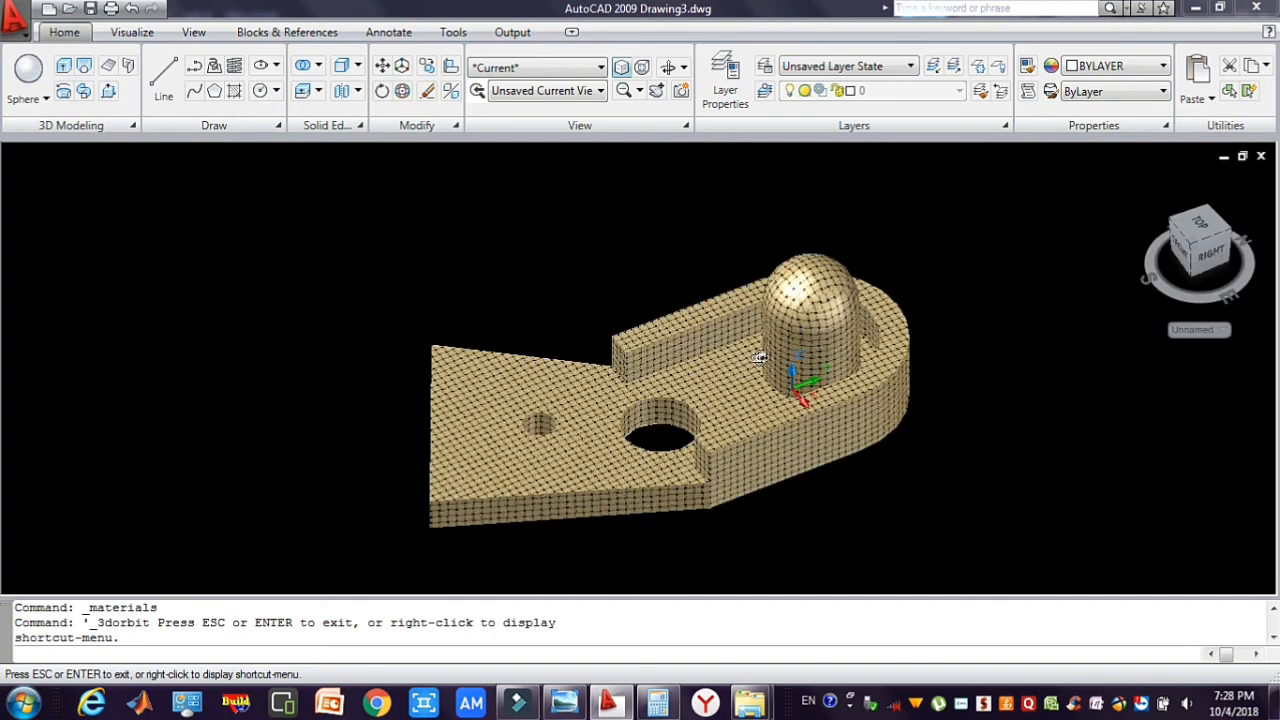
click(683, 68)
click(708, 178)
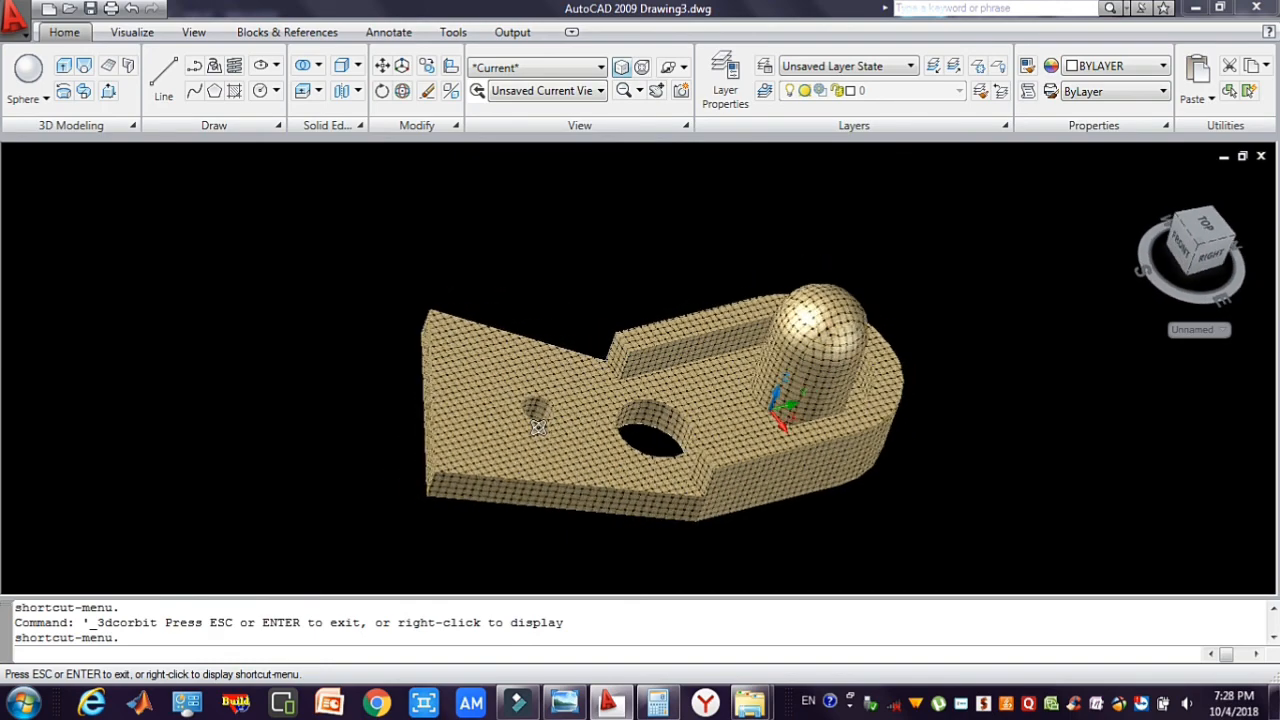
drag(592, 481, 566, 367)
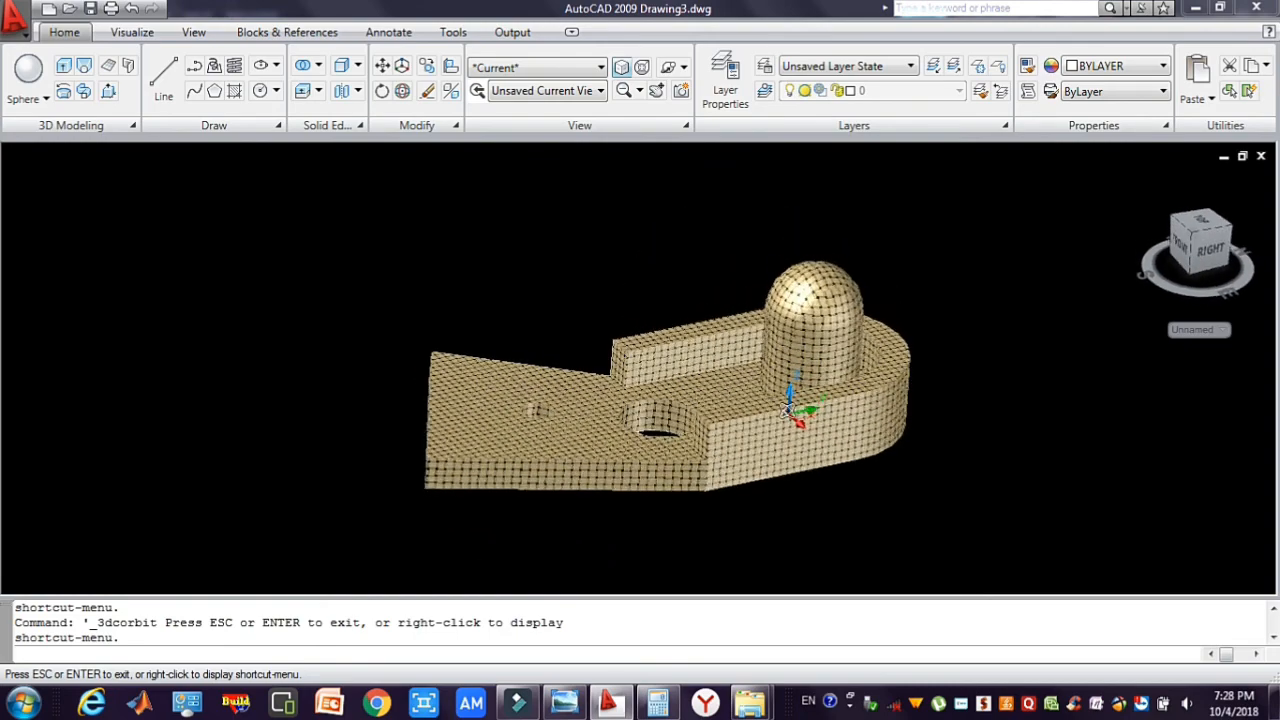
drag(705, 450, 729, 427)
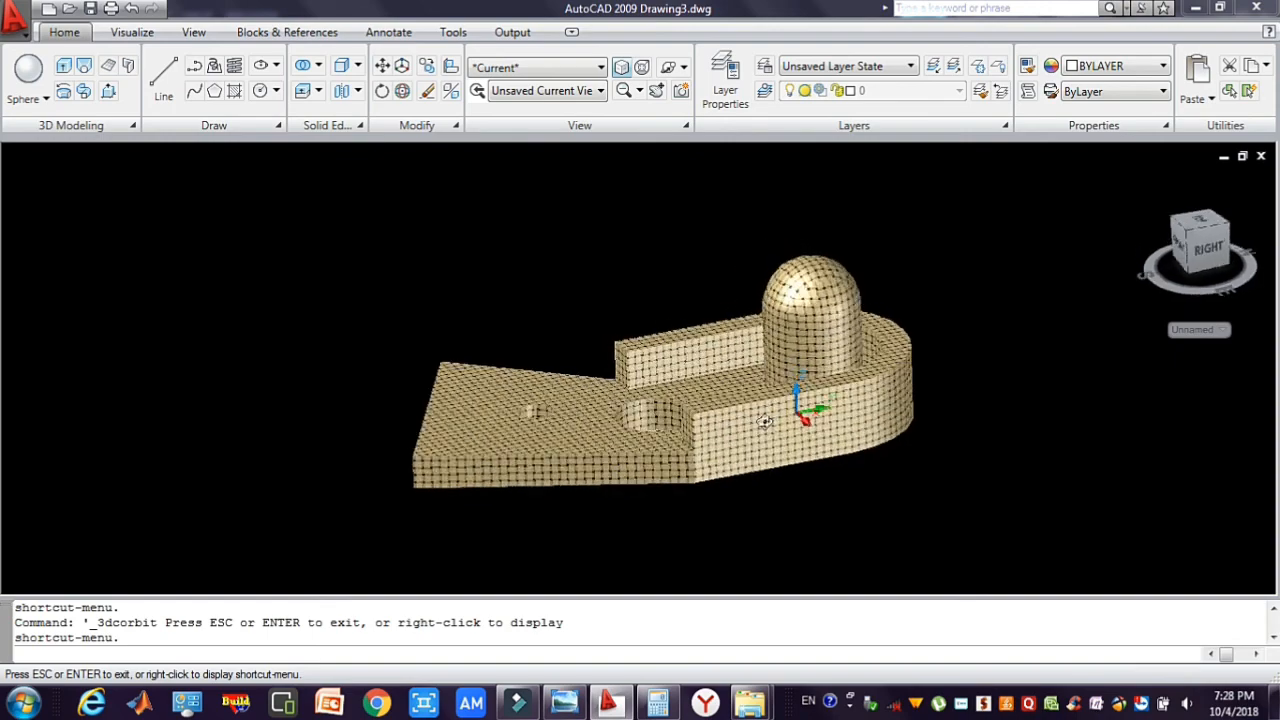
drag(754, 527, 757, 544)
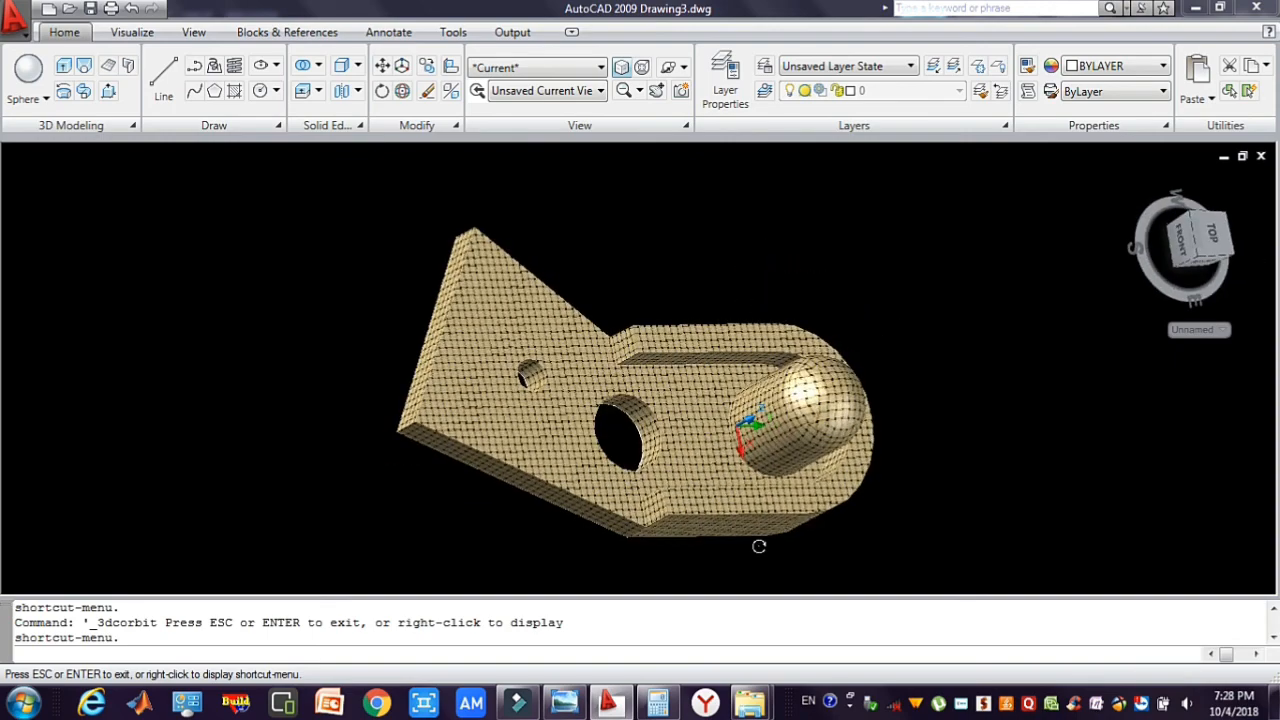
drag(727, 461, 798, 445)
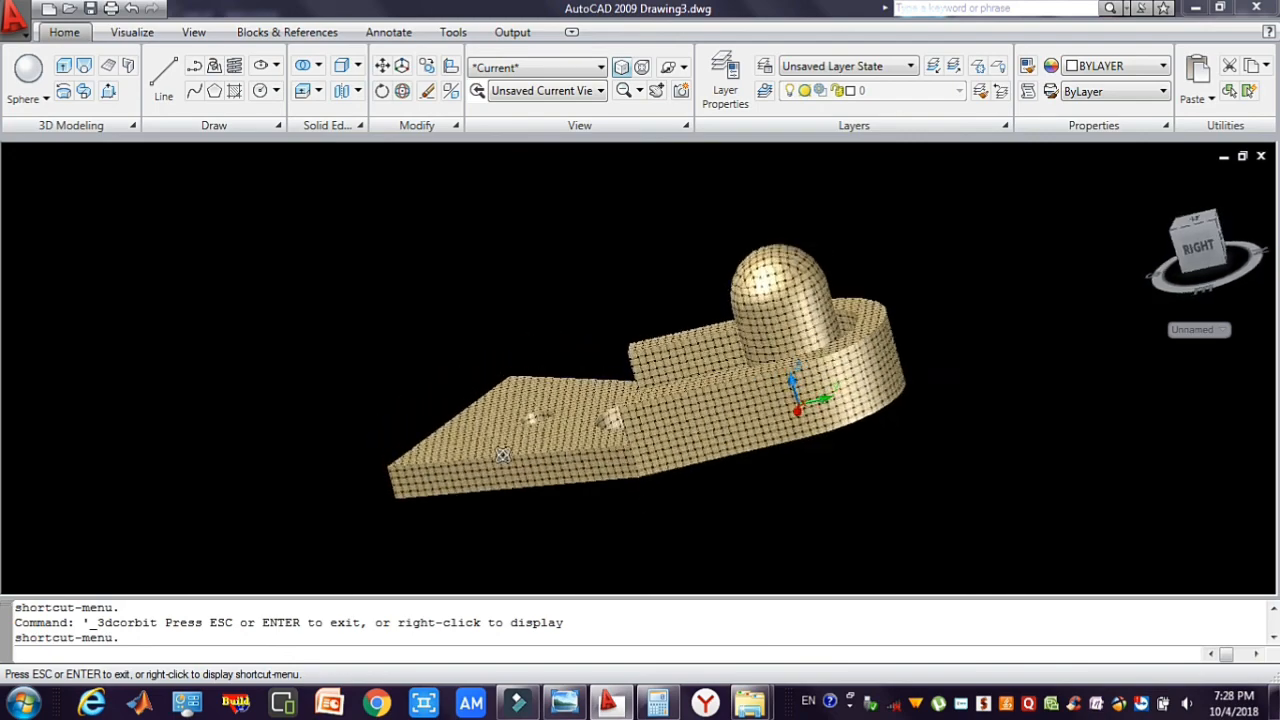
drag(502, 455, 342, 258)
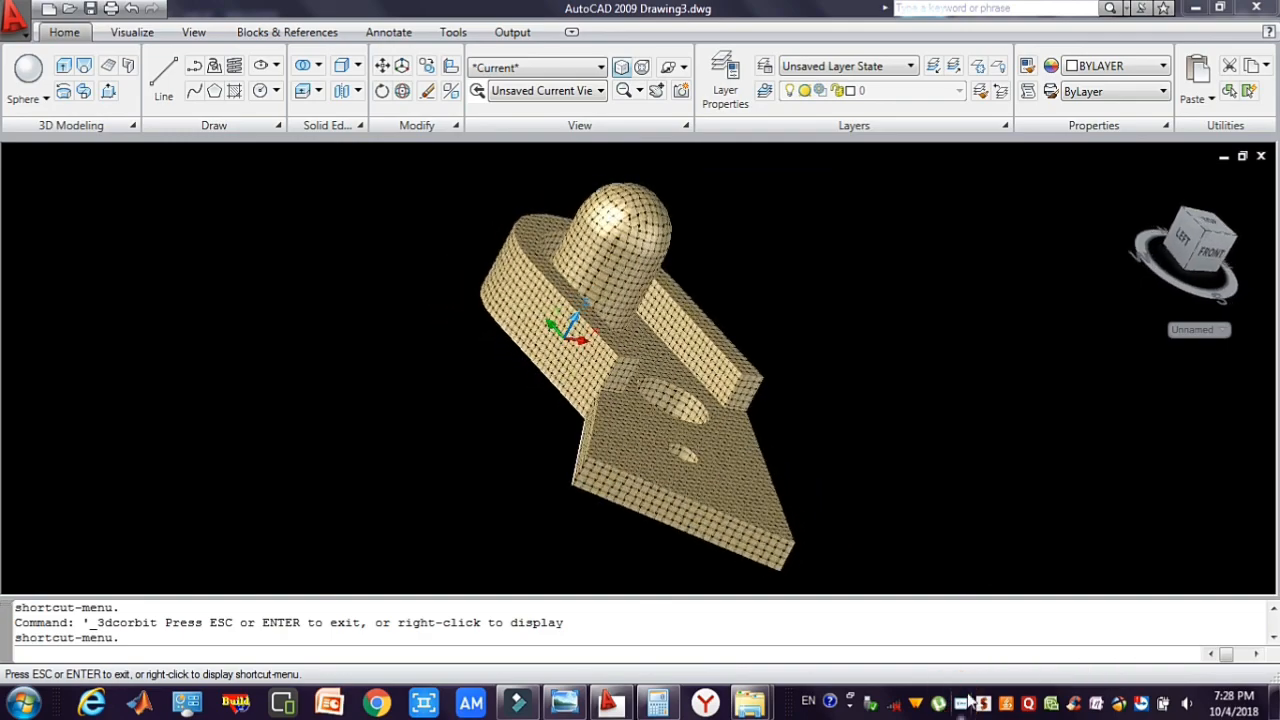
right_click(960, 705)
click(1032, 600)
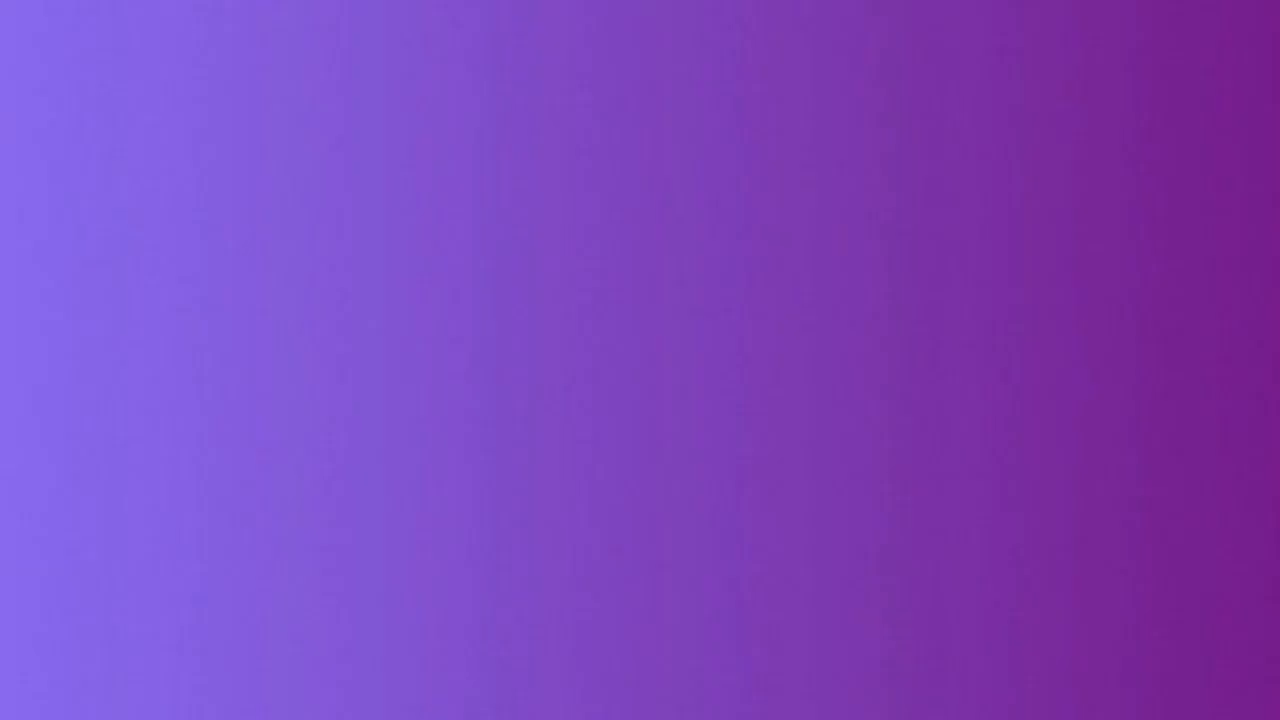